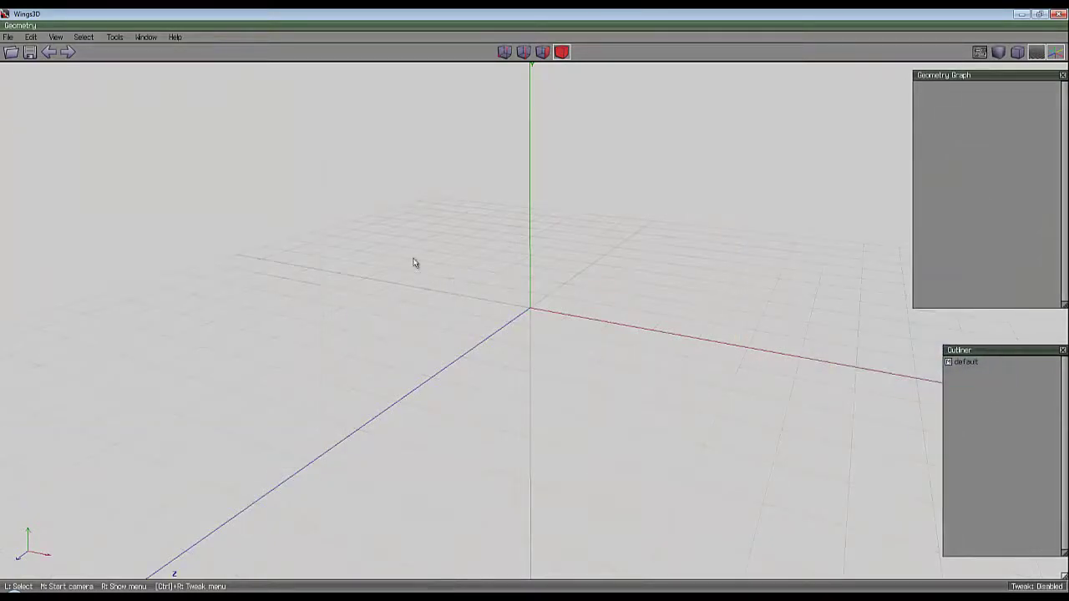
# Create a grid object with 11 rows and columns, keeping the default spacing and height.
pyautogui.rightClick(479, 237)
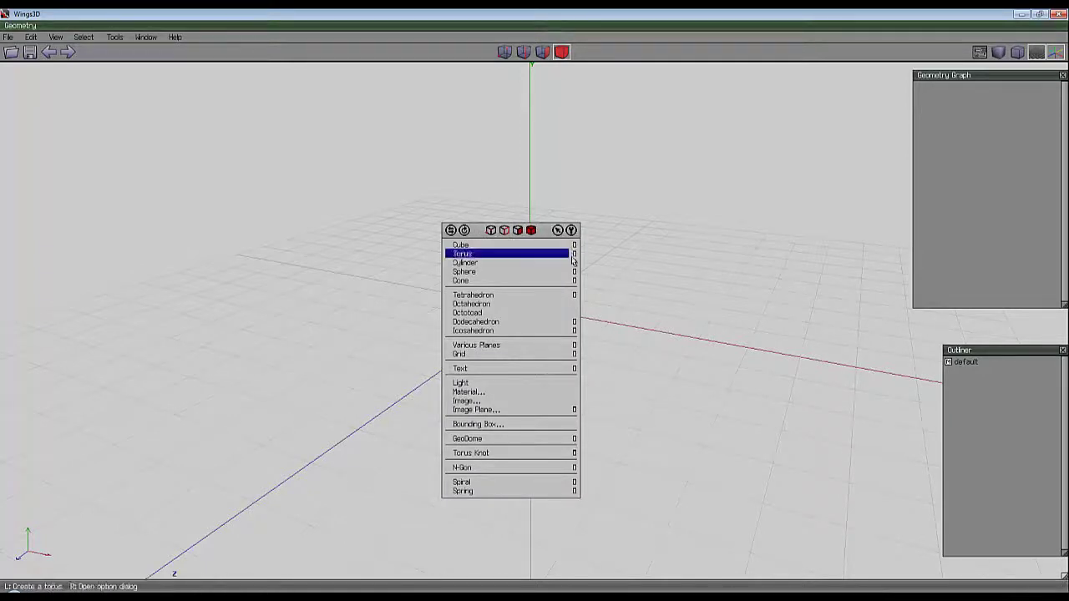
pyautogui.click(574, 354)
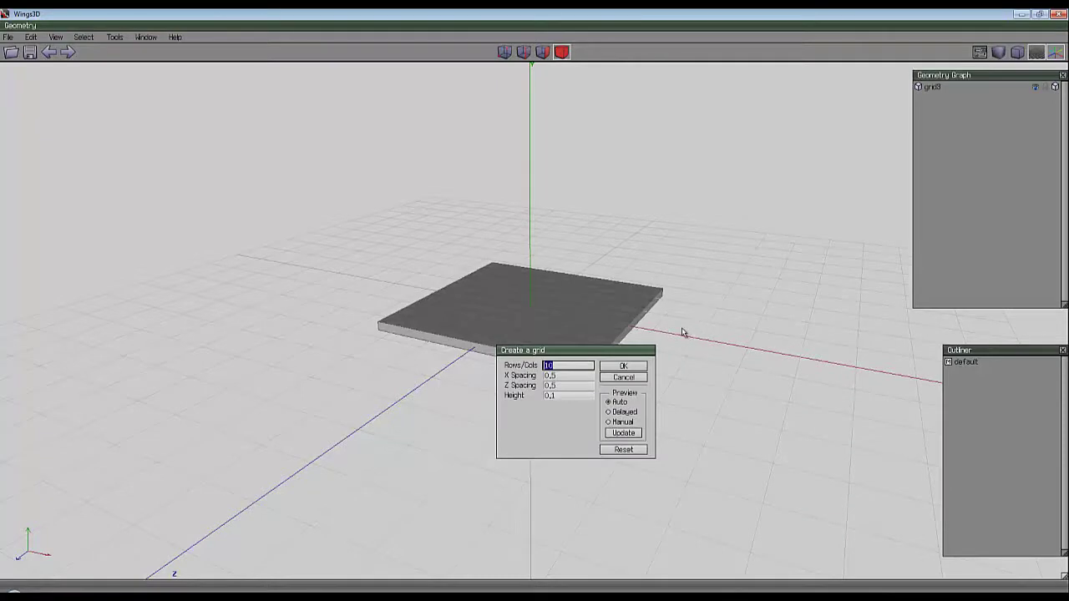
pyautogui.write('11')
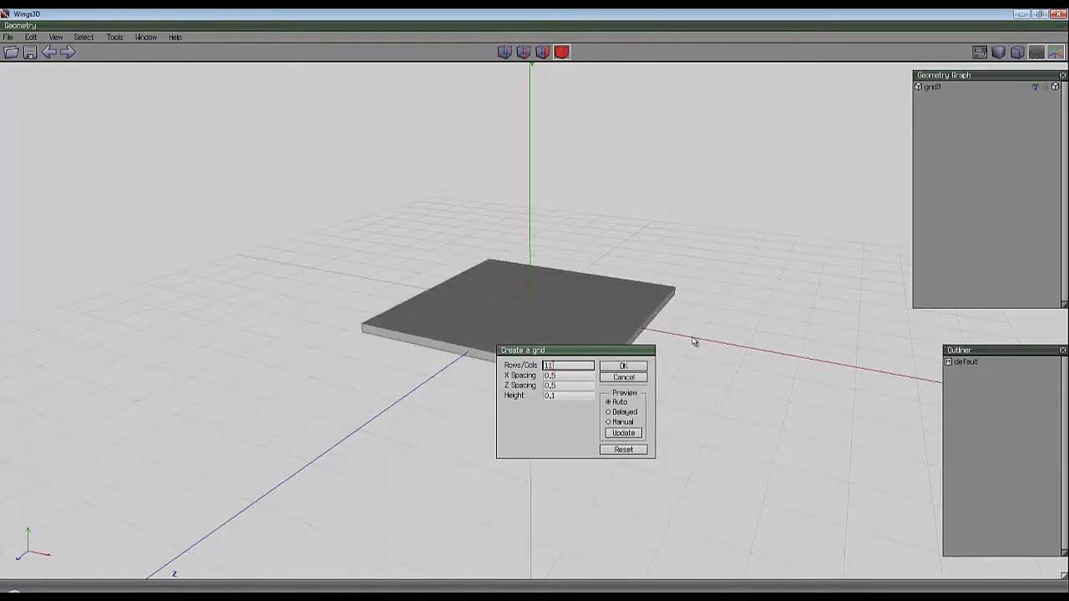
pyautogui.click(633, 370)
# In face selection mode, select the top grid faces that form the space invader's arms and two feet.
pyautogui.middleClick(533, 306)
pyautogui.click(521, 293)
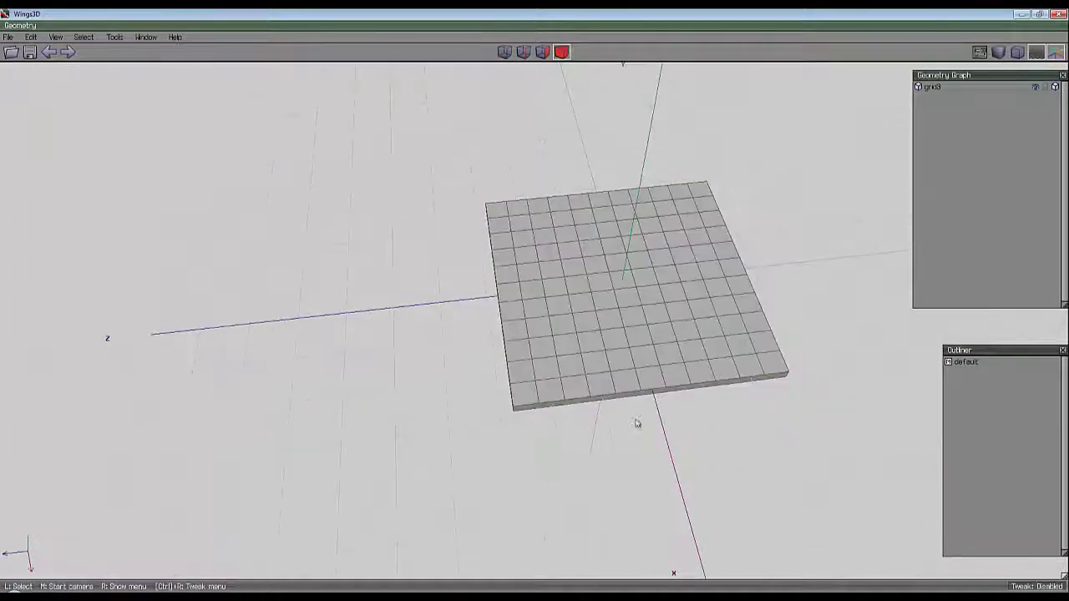
pyautogui.click(542, 51)
pyautogui.moveTo(518, 369)
pyautogui.mouseDown()
pyautogui.moveTo(517, 349)
pyautogui.moveTo(568, 326)
pyautogui.moveTo(575, 368)
pyautogui.moveTo(626, 381)
pyautogui.moveTo(601, 384)
pyautogui.mouseUp()
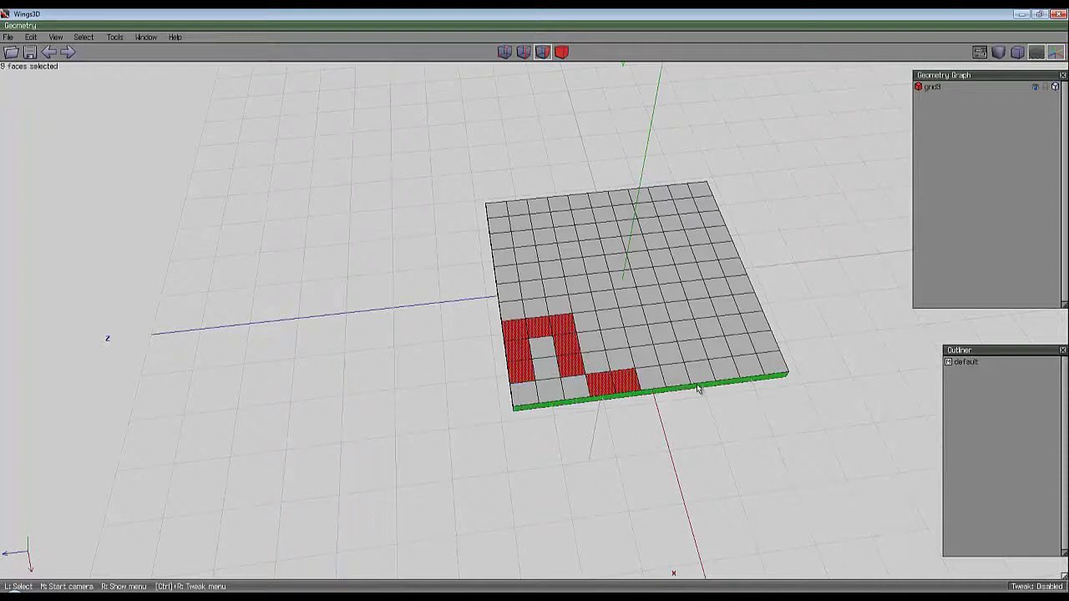
pyautogui.moveTo(674, 376)
pyautogui.mouseDown()
pyautogui.moveTo(695, 381)
pyautogui.moveTo(721, 318)
pyautogui.moveTo(731, 320)
pyautogui.moveTo(704, 305)
pyautogui.moveTo(754, 320)
pyautogui.moveTo(764, 342)
pyautogui.mouseUp()
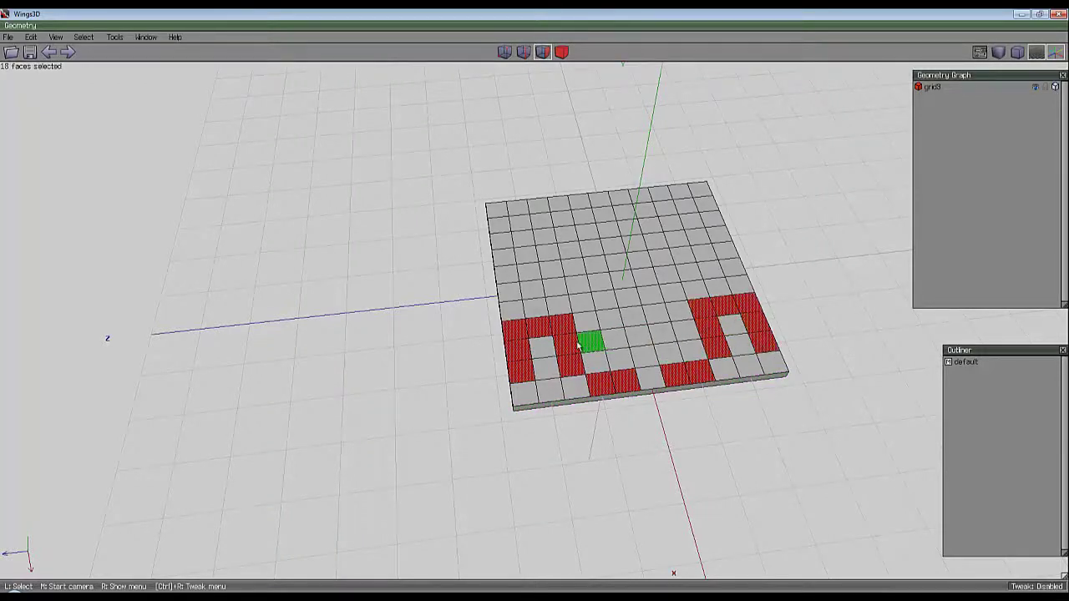
# Add the faces for the invader's body and two antennae to the selection, leaving the two eye squares unselected.
pyautogui.moveTo(579, 344)
pyautogui.mouseDown()
pyautogui.moveTo(685, 335)
pyautogui.moveTo(556, 305)
pyautogui.moveTo(710, 301)
pyautogui.moveTo(716, 284)
pyautogui.moveTo(551, 288)
pyautogui.moveTo(688, 272)
pyautogui.mouseUp()
pyautogui.click(573, 268)
pyautogui.click(549, 252)
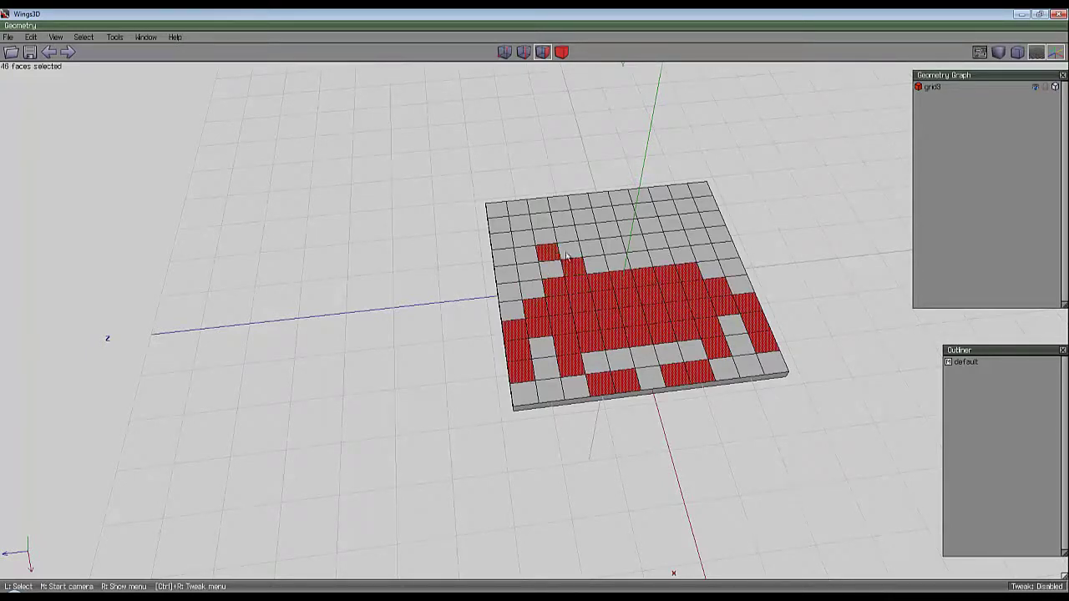
pyautogui.click(659, 255)
pyautogui.click(677, 238)
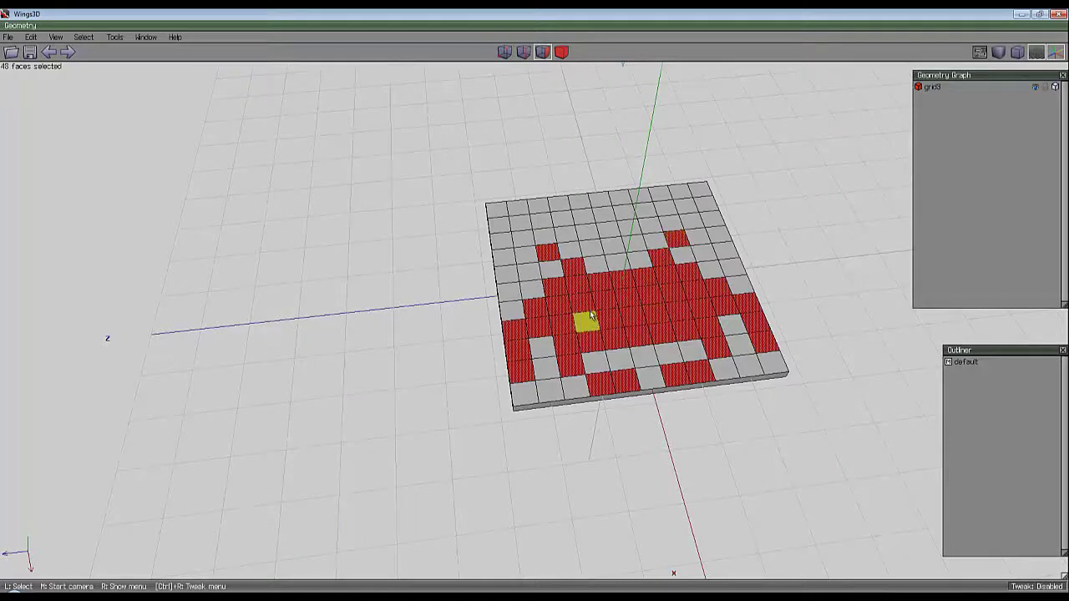
# Shell Extrude the selected faces along their normals by about 0.5 to make separate solid blocks.
pyautogui.rightClick(370, 201)
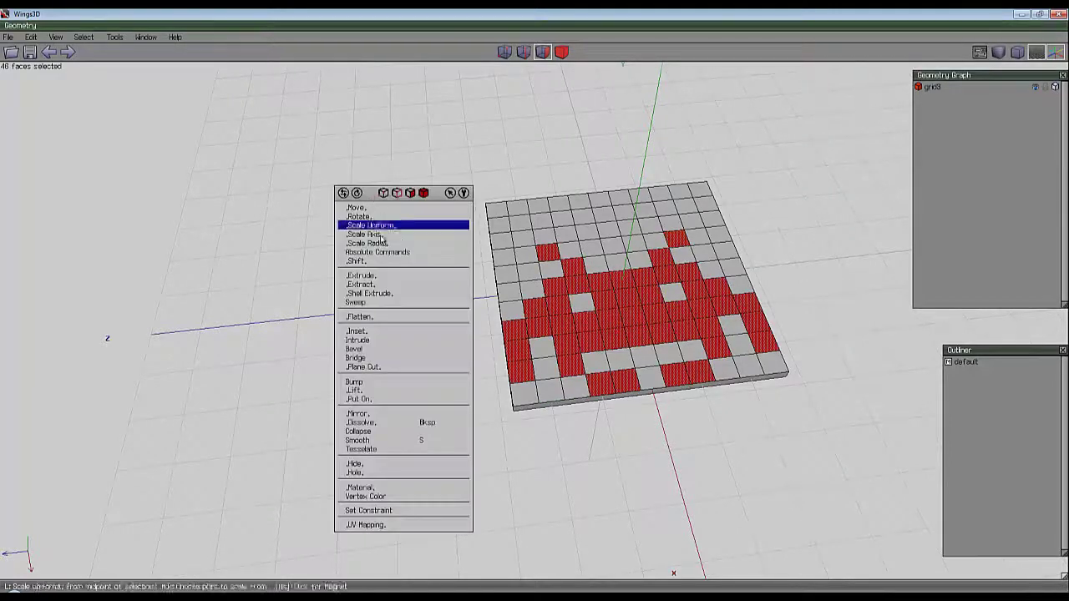
pyautogui.click(385, 296)
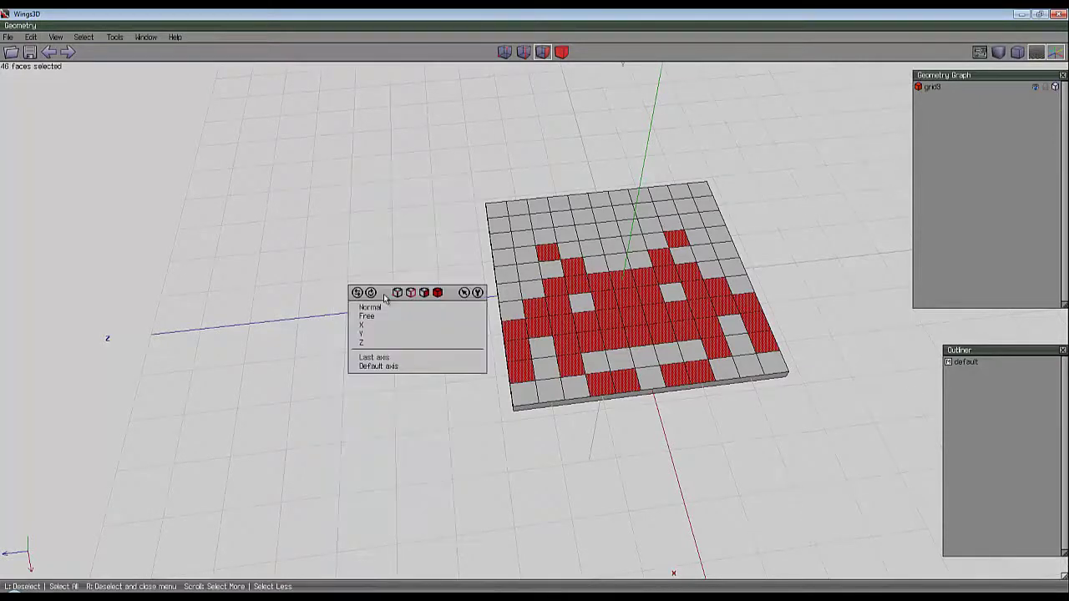
pyautogui.click(378, 305)
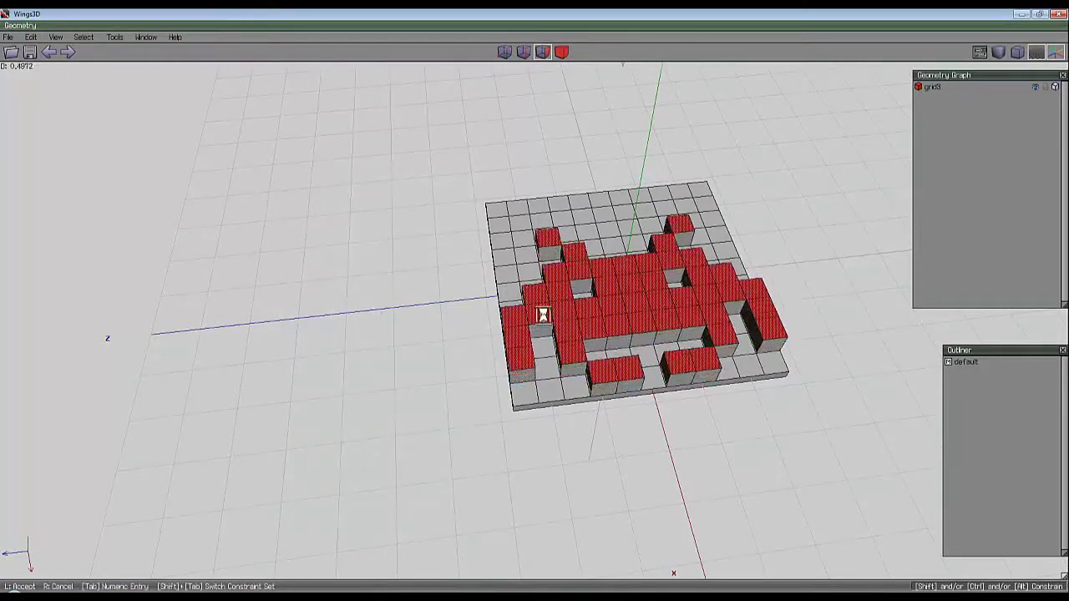
pyautogui.click(543, 308)
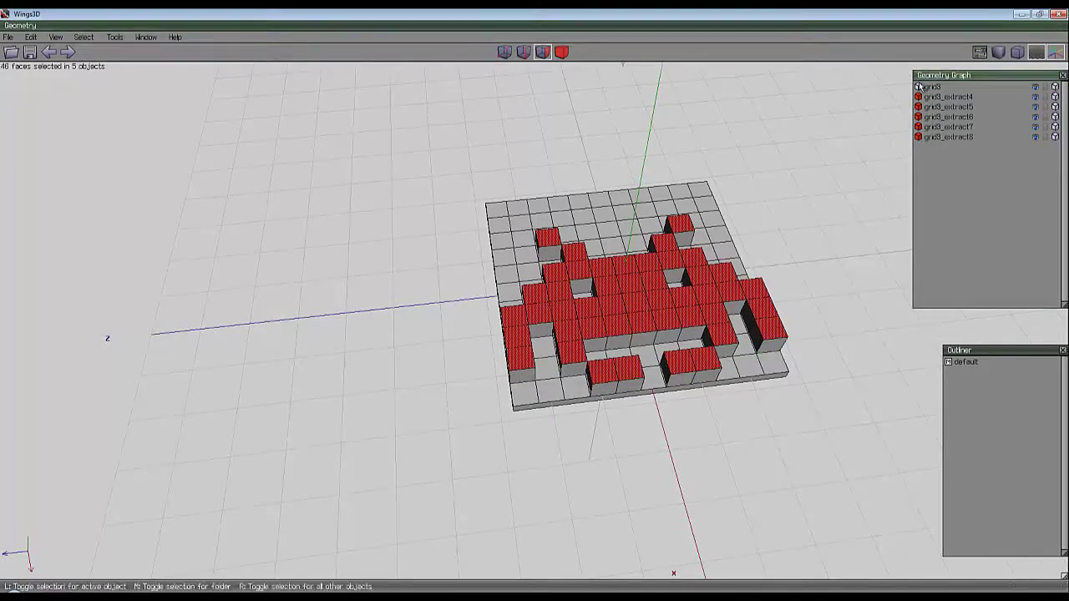
# Clear the selection and delete the original base grid, keeping only the extruded invader parts.
pyautogui.press('space')
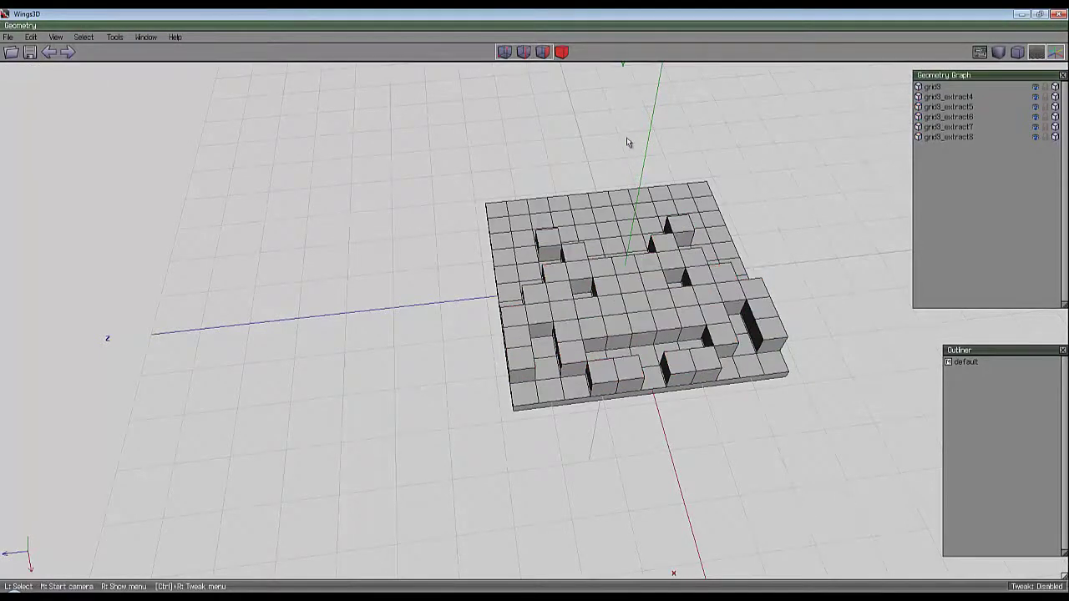
pyautogui.click(920, 87)
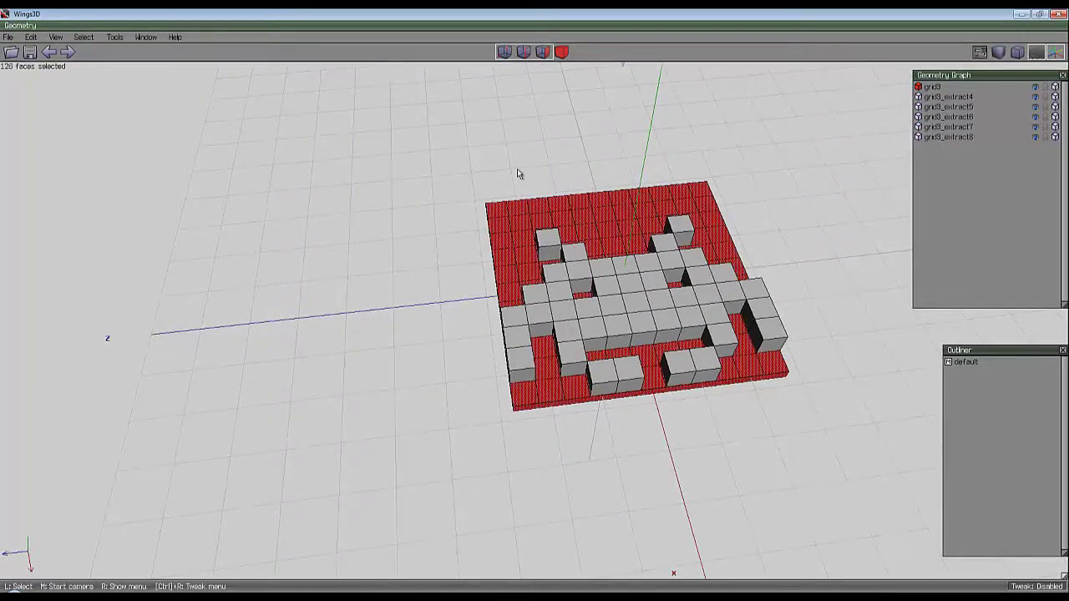
pyautogui.press('Delete')
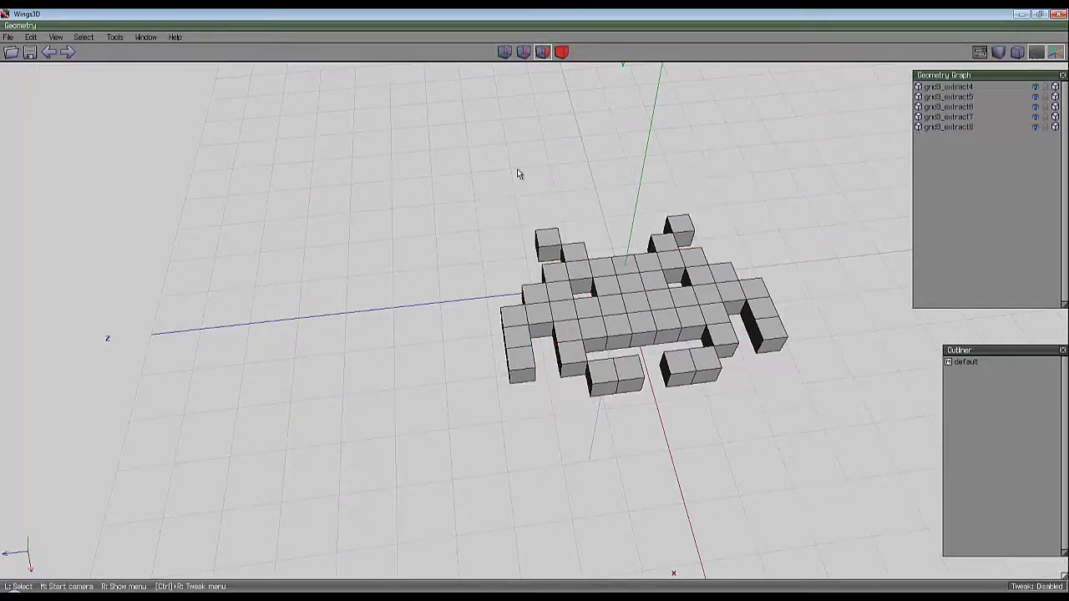
# Export the invader model as a Wavefront OBJ file named Invader1.
pyautogui.middleClick(557, 223)
pyautogui.click(531, 312)
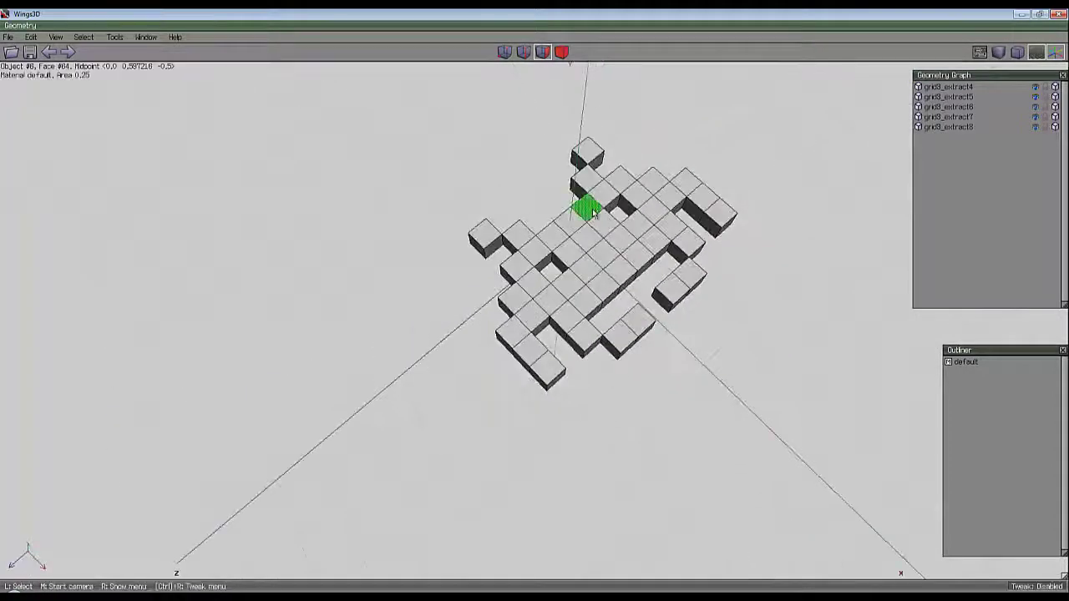
pyautogui.middleClick(486, 194)
pyautogui.click(536, 310)
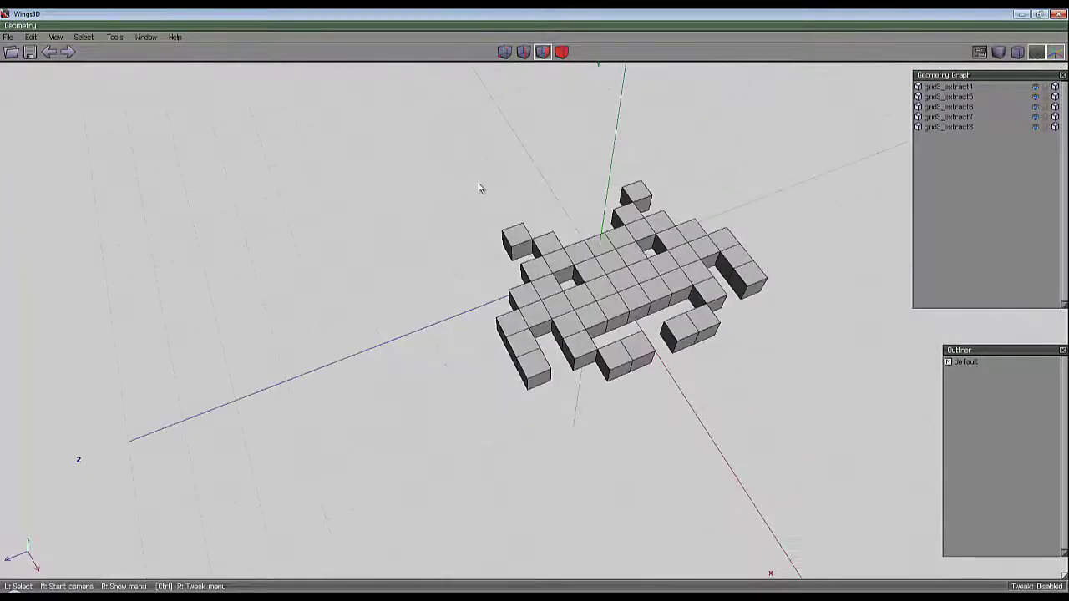
pyautogui.click(9, 37)
pyautogui.moveTo(43, 153)
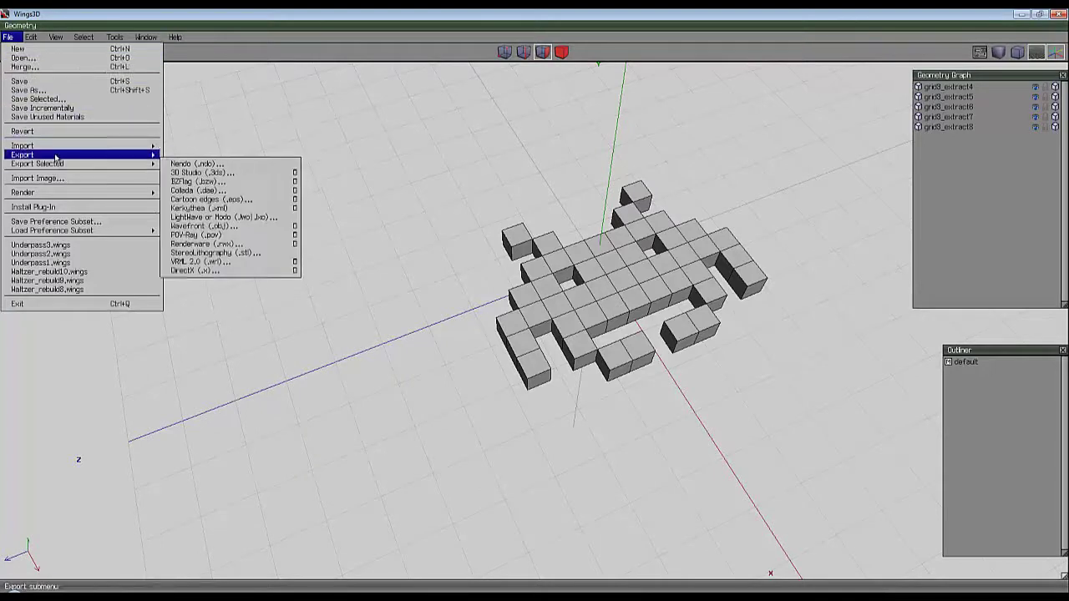
pyautogui.click(222, 221)
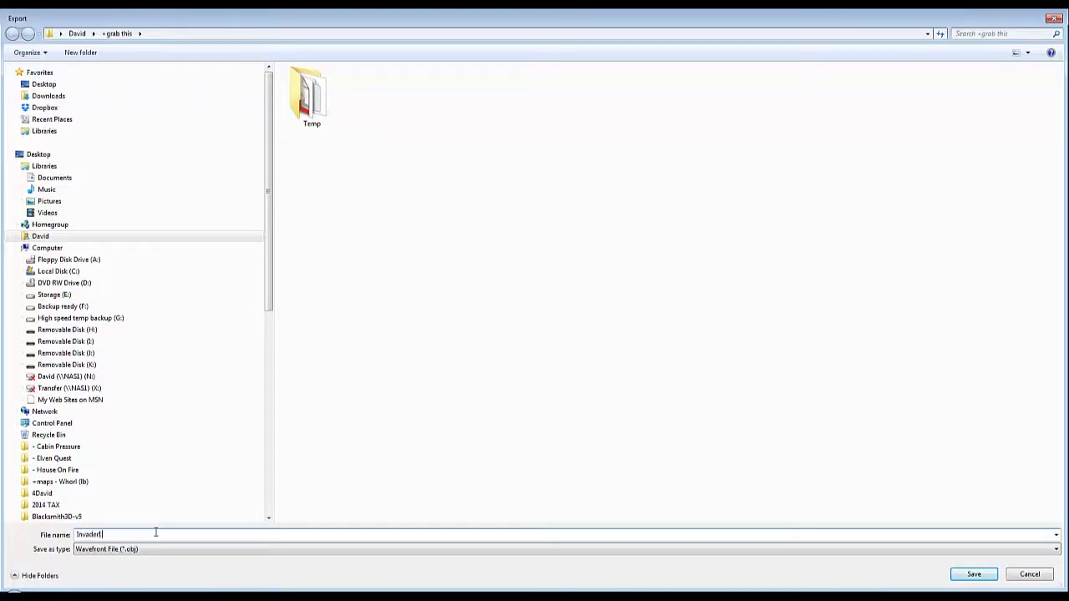
pyautogui.press('Return')
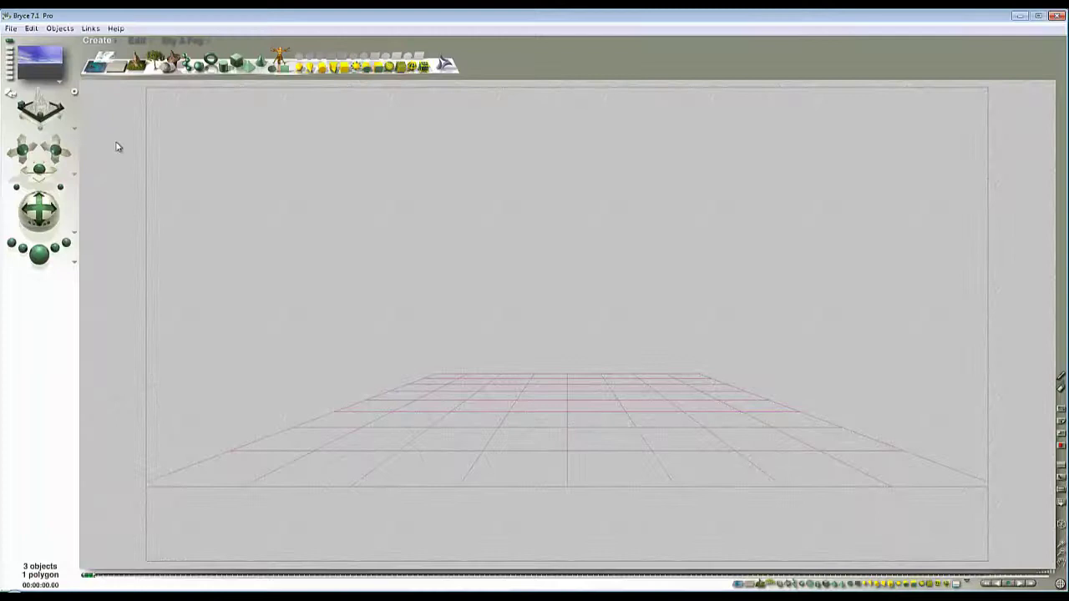
# Switch to Bryce and import Invader1.obj with the grouping mode set to Obj group material.
pyautogui.click(11, 28)
pyautogui.click(61, 203)
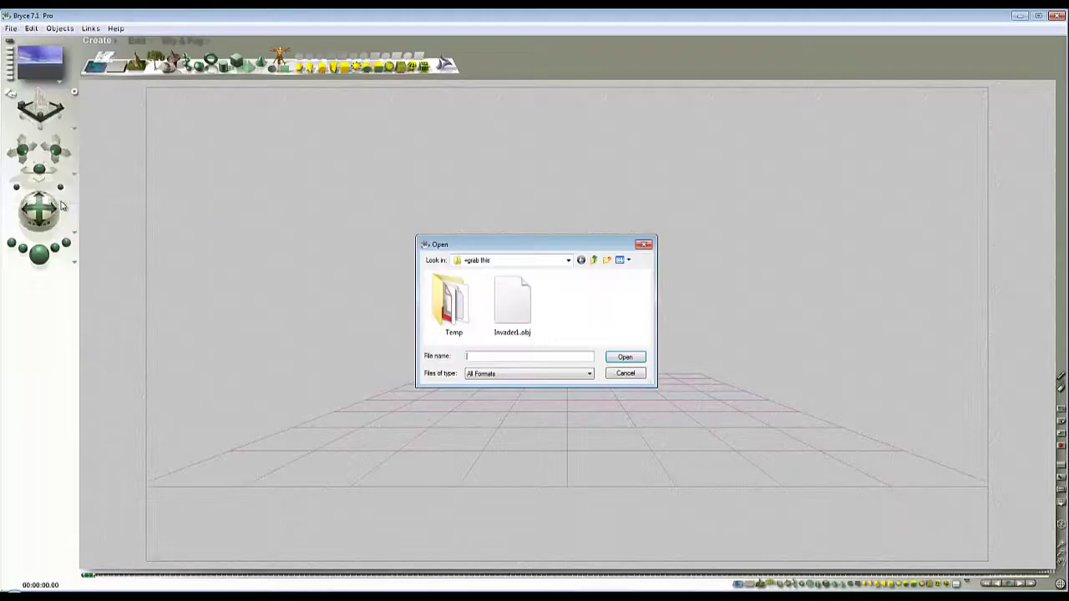
pyautogui.click(541, 301)
pyautogui.click(626, 357)
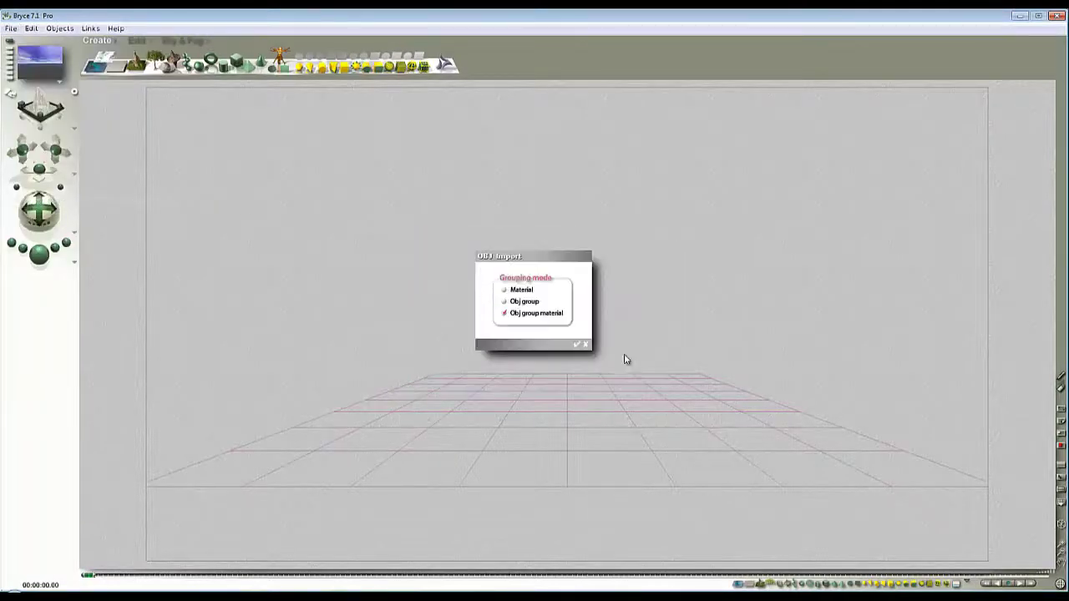
pyautogui.click(577, 344)
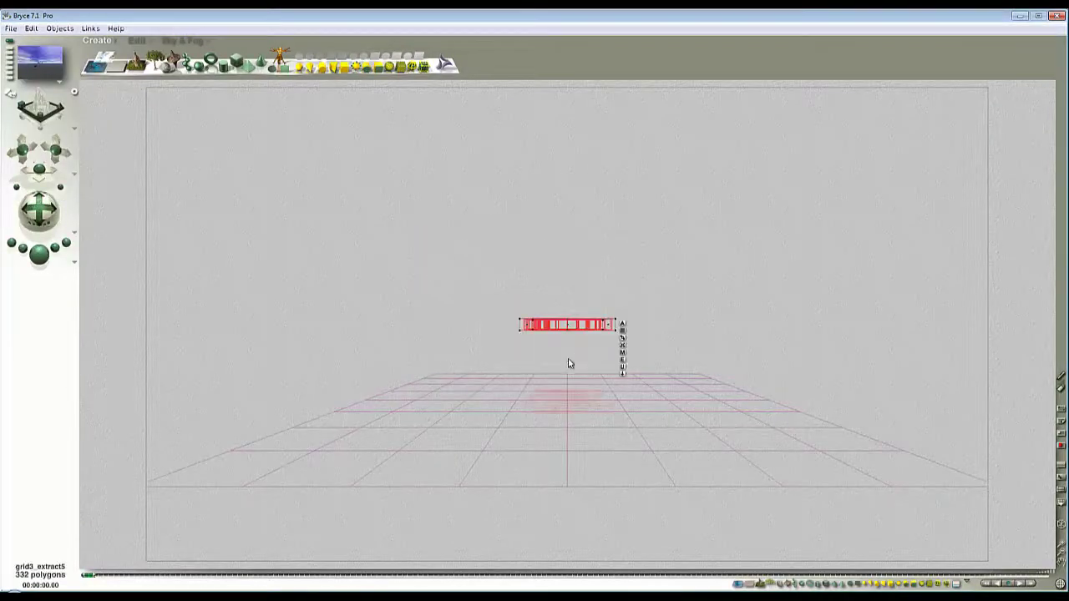
# Rotate the imported invader upright and render it from a closer, angled camera view.
pyautogui.click(139, 40)
pyautogui.moveTo(170, 59)
pyautogui.keyDown('shift'); pyautogui.mouseDown()
pyautogui.moveTo(179, 64)
pyautogui.moveTo(169, 63)
pyautogui.mouseUp(); pyautogui.keyUp('shift')
pyautogui.moveTo(38, 172); pyautogui.dragTo(26, 197)
pyautogui.moveTo(55, 149); pyautogui.dragTo(57, 151)
pyautogui.click(39, 259)
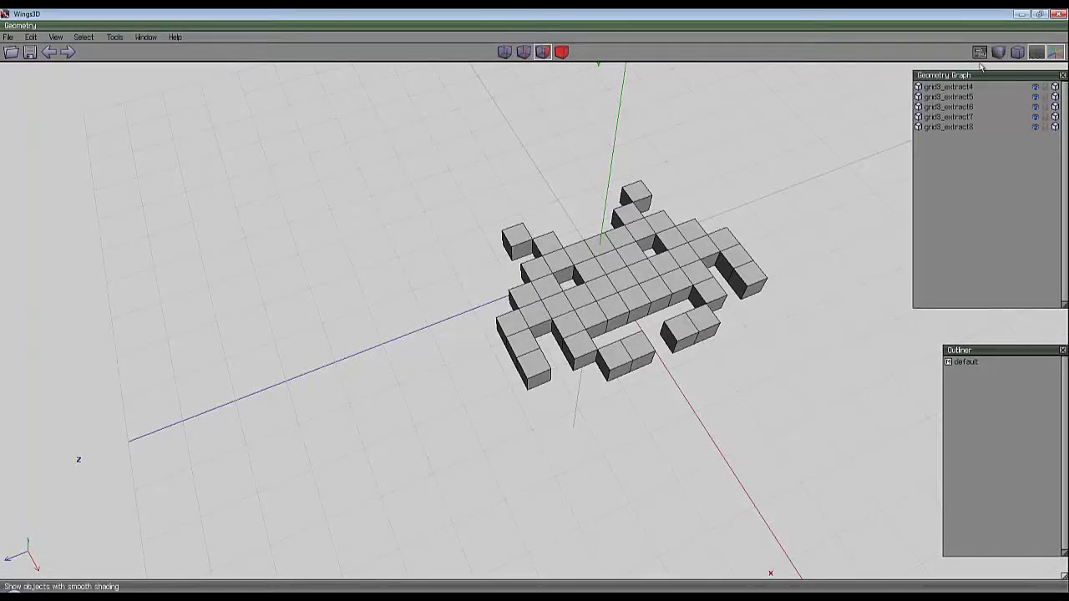
# Switch back to Wings3D and examine the invader with smooth shading from several angles.
pyautogui.press('Tab')
pyautogui.middleClick(621, 430)
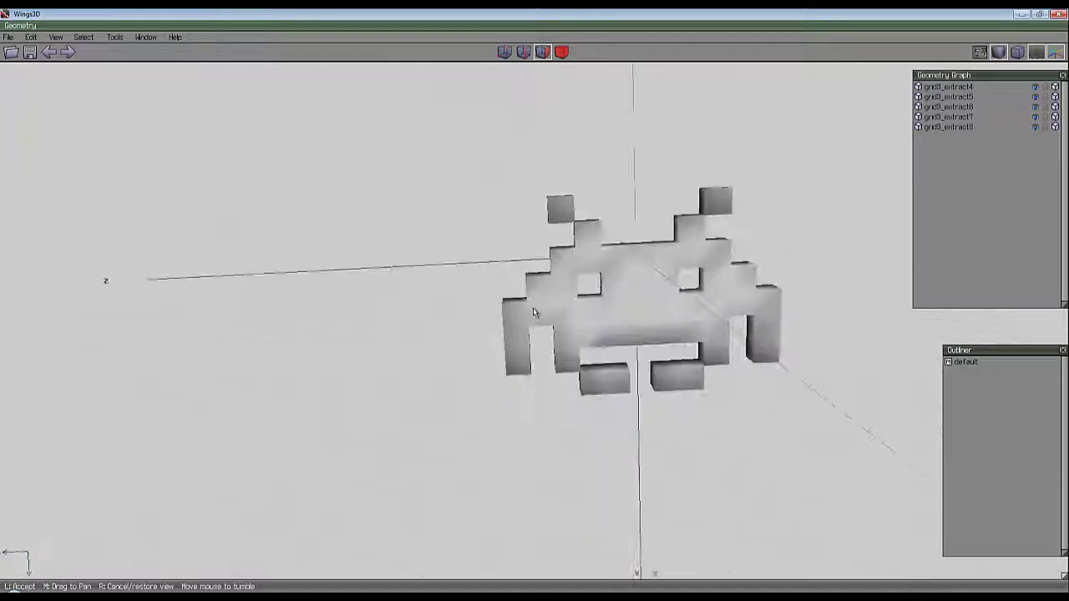
pyautogui.click(533, 307)
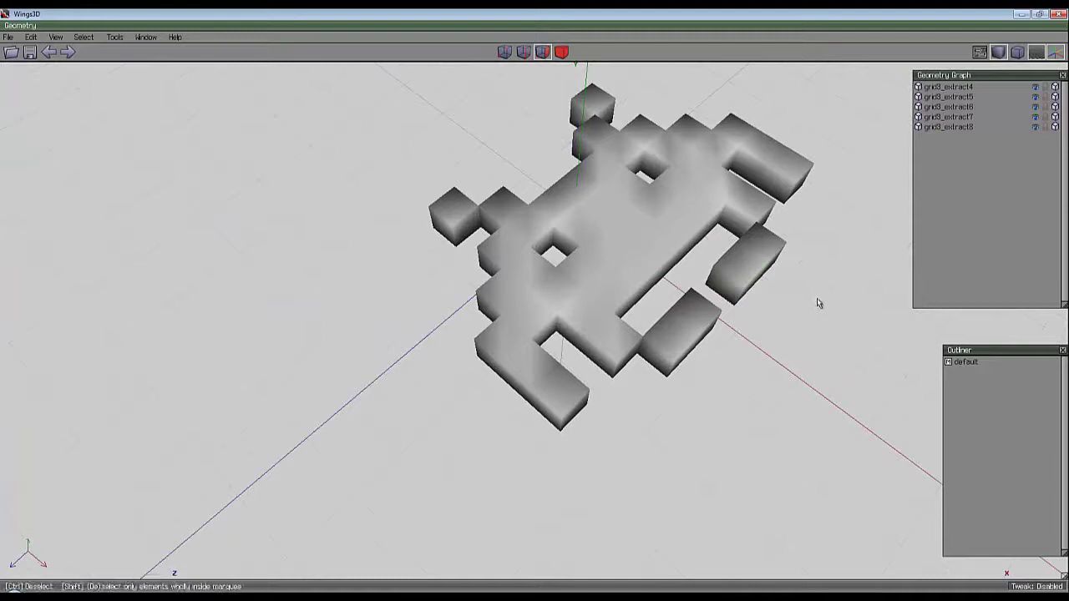
pyautogui.press('Tab')
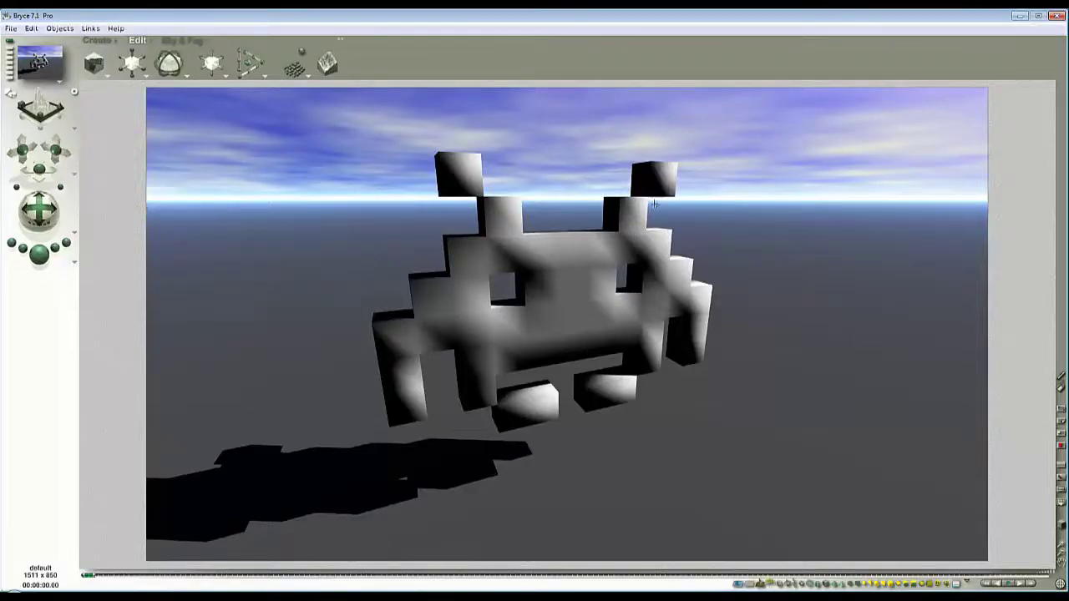
# In Wings3D body mode, select one foot and examine how the invader divides into separate objects.
pyautogui.click(655, 277)
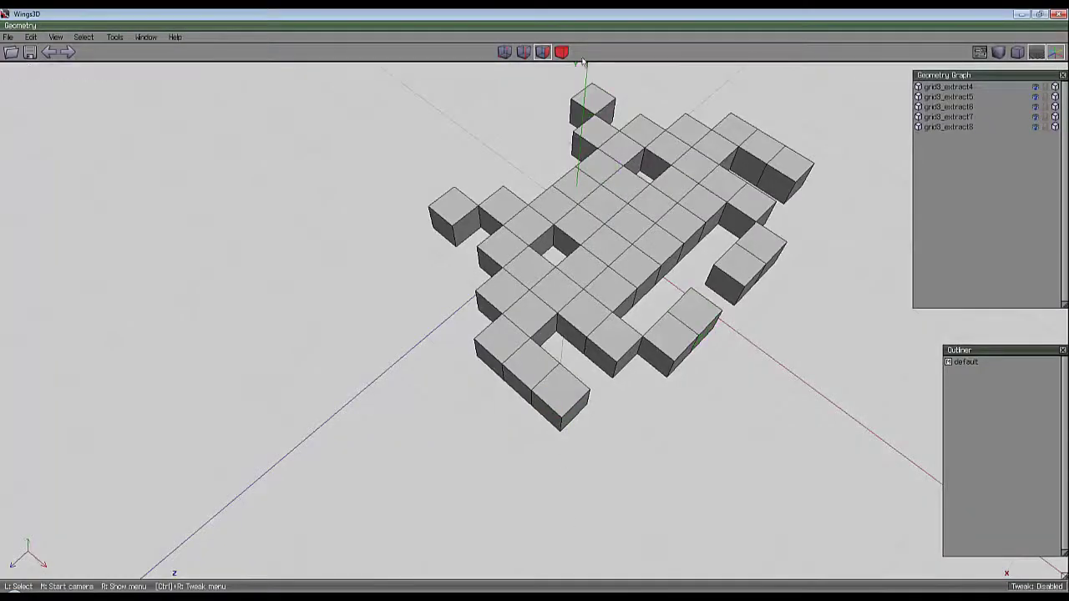
pyautogui.click(694, 350)
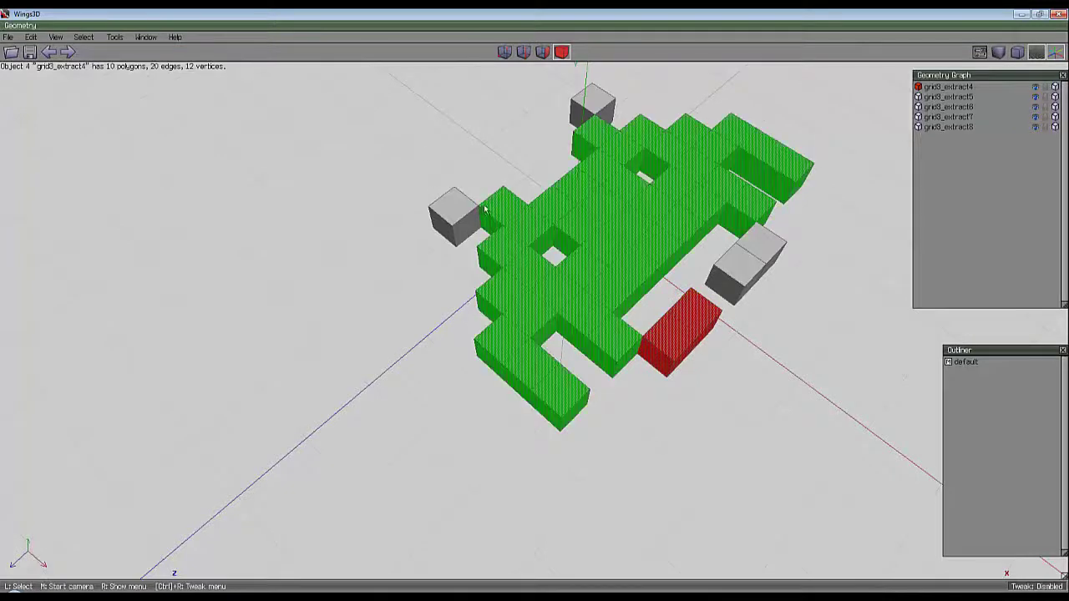
pyautogui.click(701, 390)
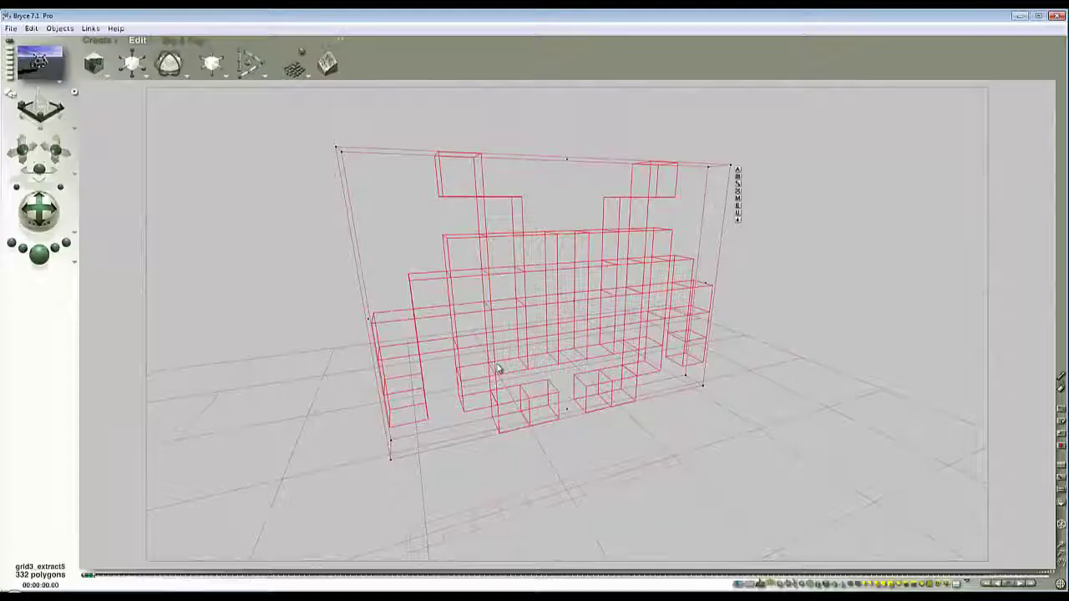
# In Bryce, apply the Edit Mesh smoothing settings to the imported invader and render the scene again.
pyautogui.click(738, 206)
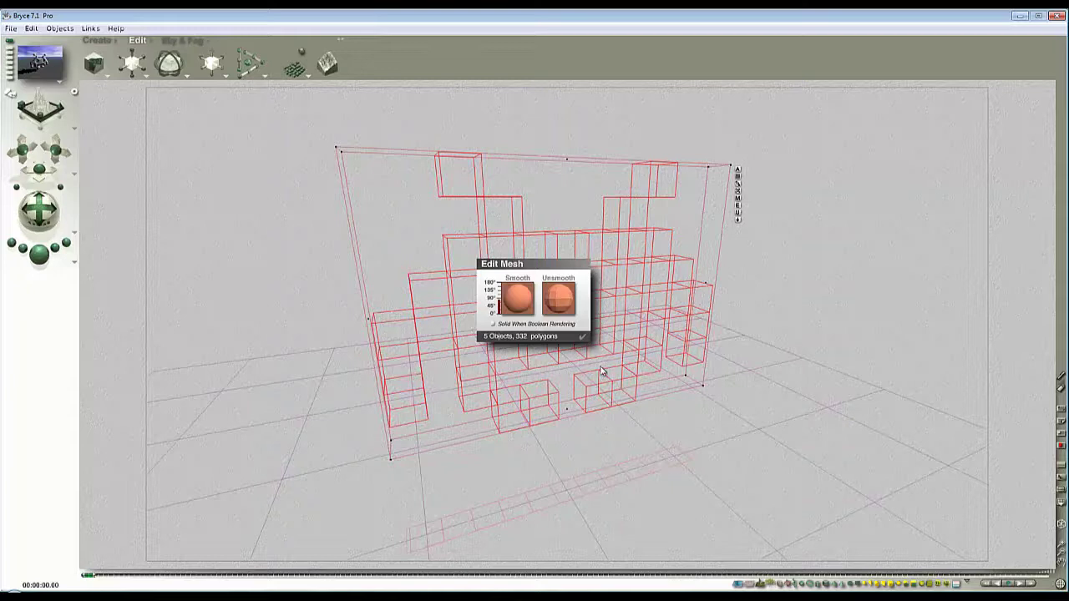
pyautogui.click(582, 336)
pyautogui.click(42, 254)
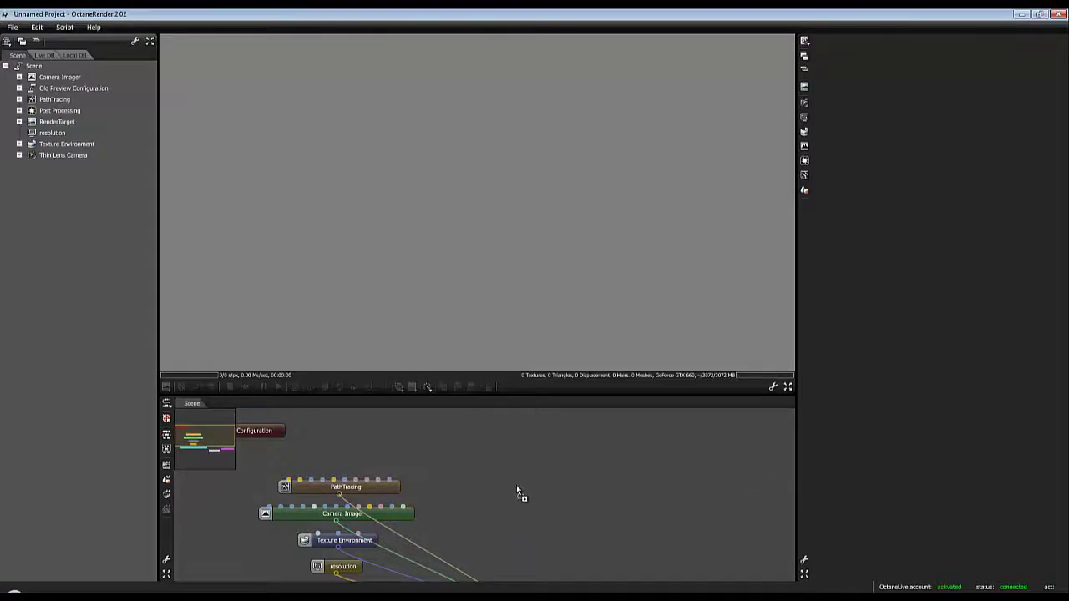
# Switch to OctaneRender, load Invader1.obj into the node graph and change its default material from Diffuse to Specular.
pyautogui.moveTo(516, 491); pyautogui.dragTo(519, 494)
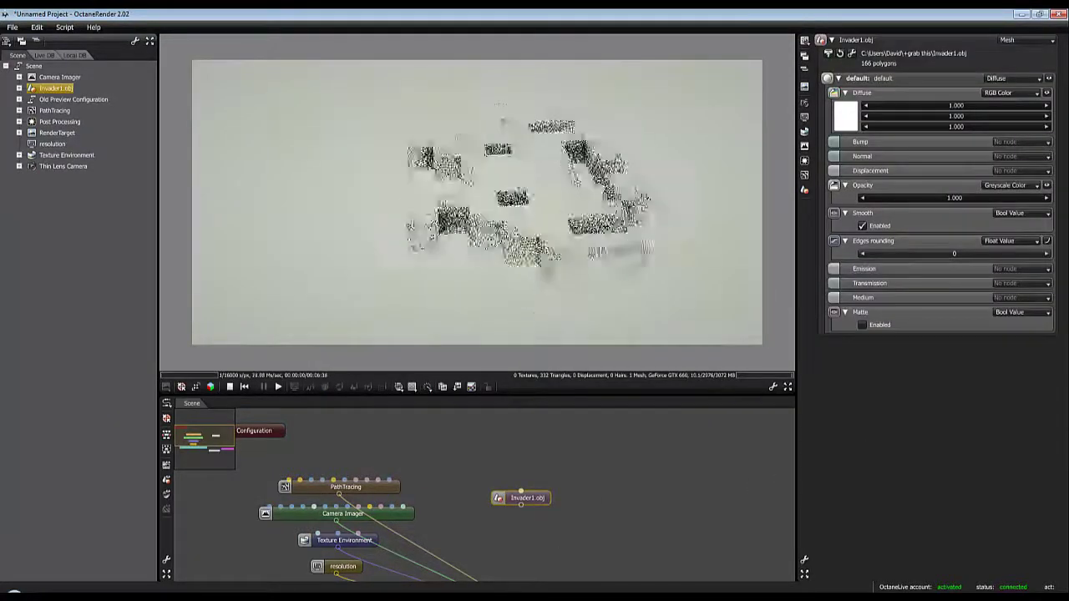
pyautogui.moveTo(576, 234); pyautogui.dragTo(535, 213)
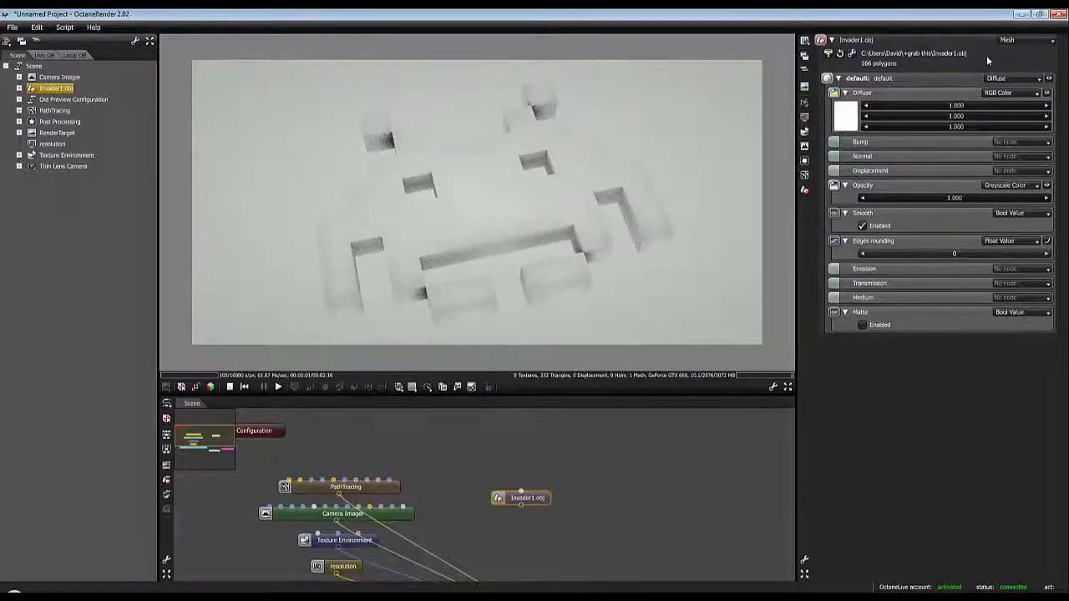
pyautogui.click(1013, 78)
pyautogui.click(1007, 110)
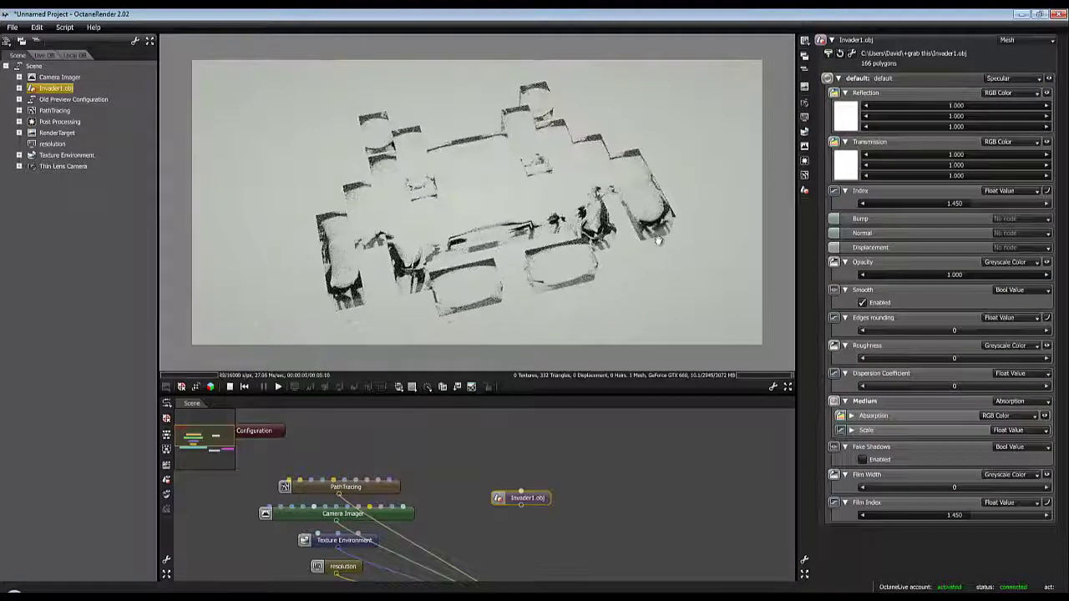
# Examine the specular invader's smoothed faces in the render from several angles.
pyautogui.moveTo(369, 280); pyautogui.dragTo(545, 263)
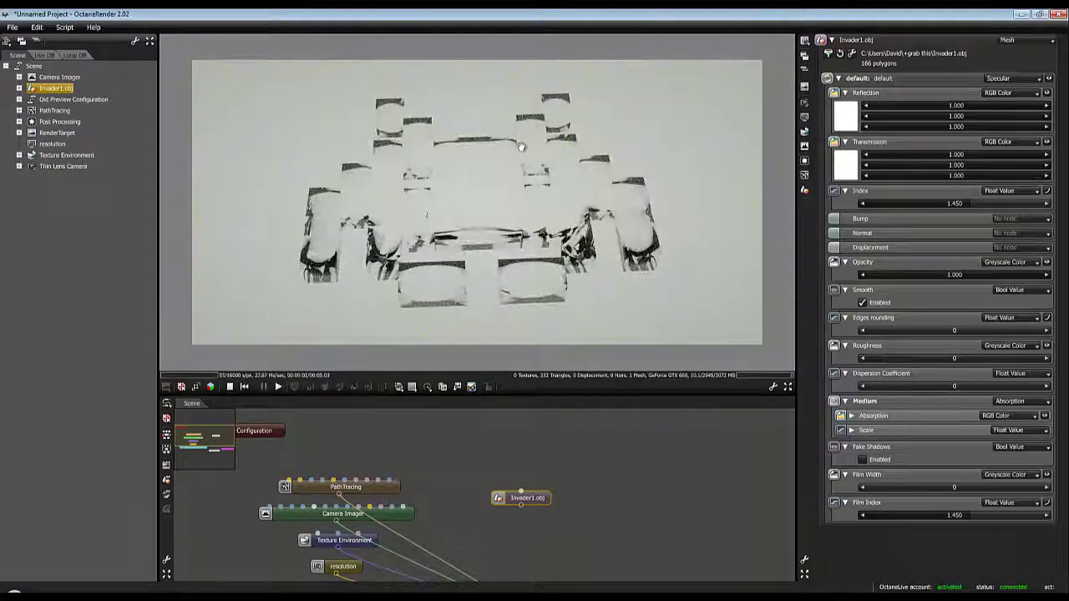
pyautogui.moveTo(500, 229); pyautogui.dragTo(501, 153)
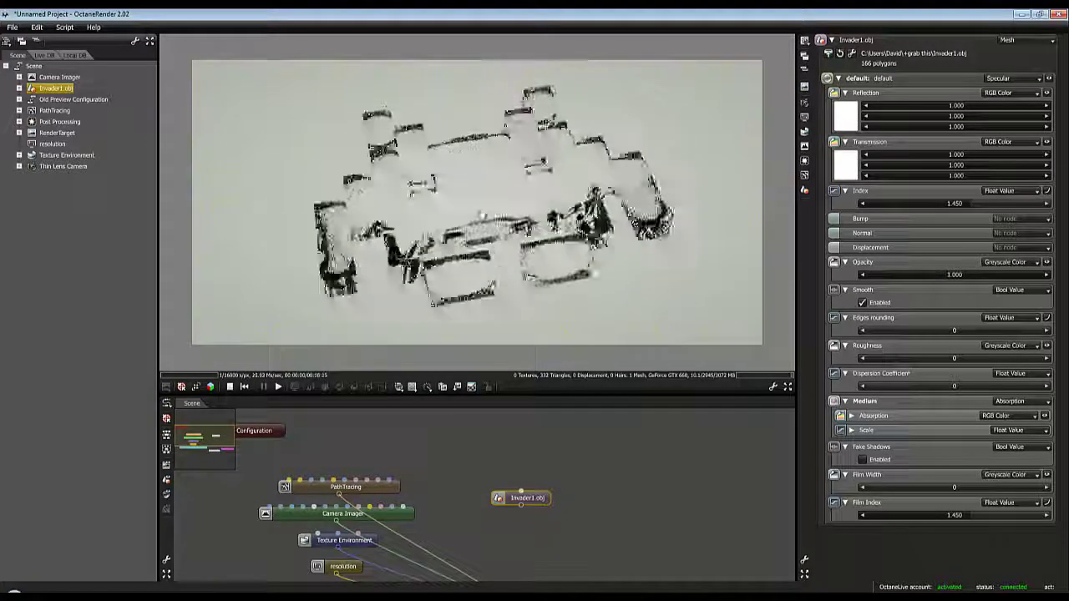
pyautogui.moveTo(509, 217); pyautogui.dragTo(499, 174)
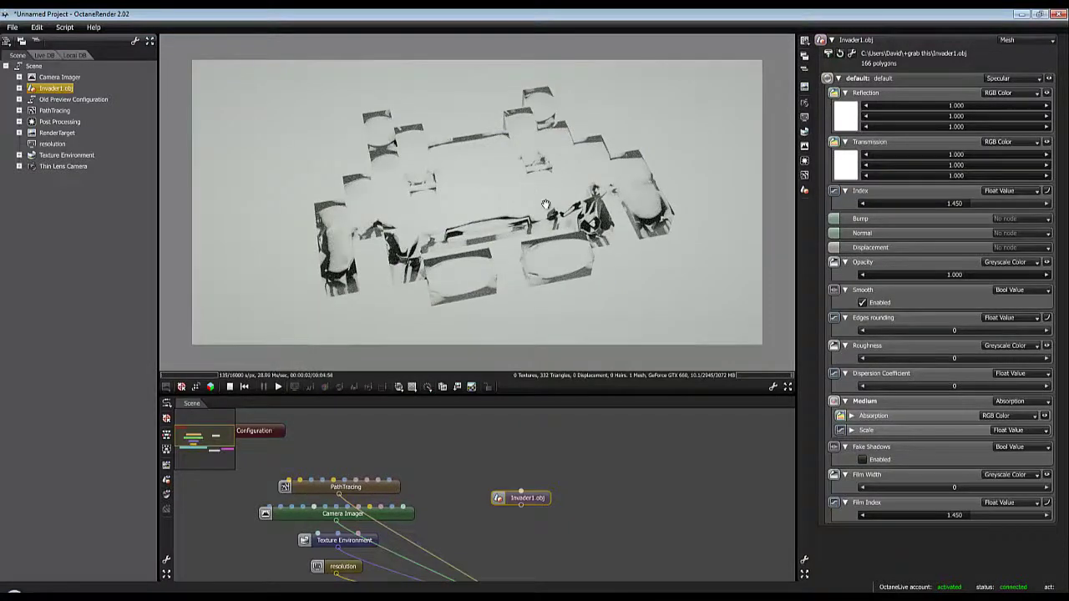
pyautogui.moveTo(605, 221); pyautogui.dragTo(619, 242)
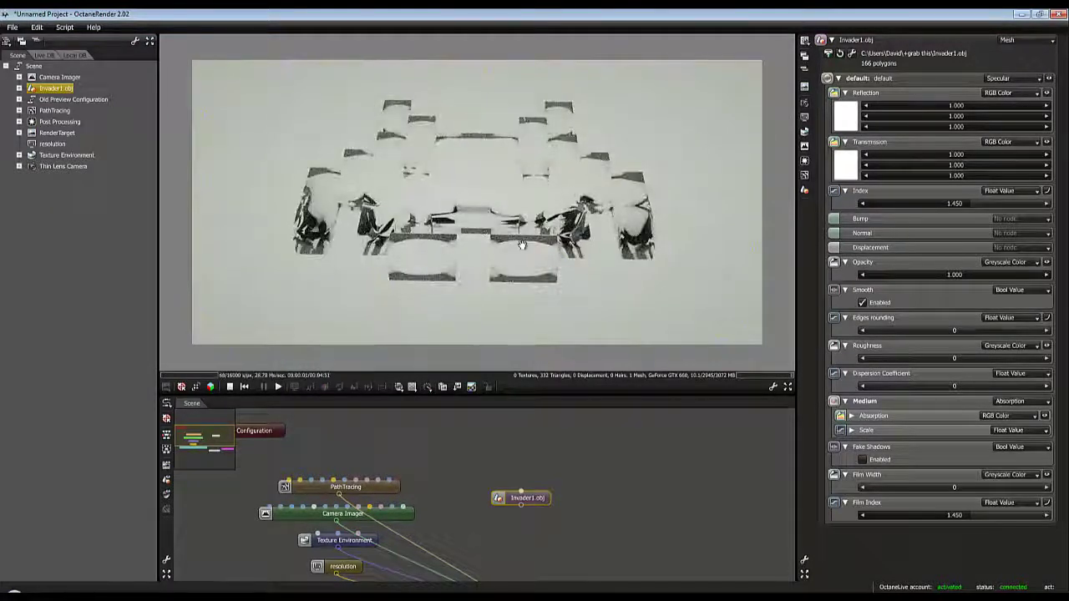
pyautogui.moveTo(521, 245); pyautogui.dragTo(552, 241)
pyautogui.moveTo(471, 206); pyautogui.dragTo(486, 217)
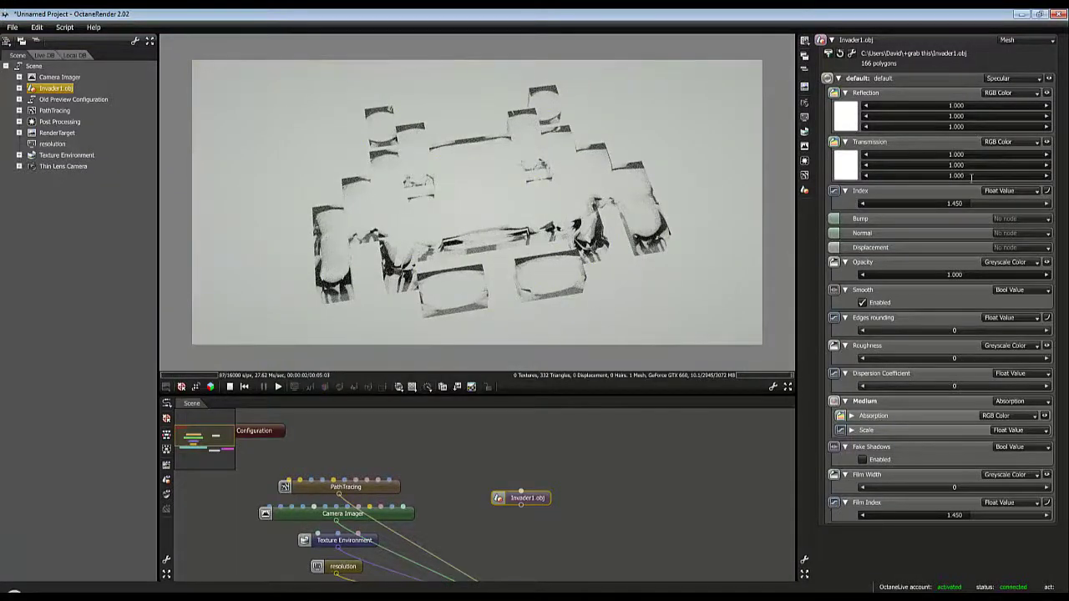
# Tint the default material's transmission orange with RGB values 1.000, 0.524 and 0.350, and disable its smoothing, checking the render from different angles.
pyautogui.moveTo(923, 175); pyautogui.dragTo(961, 167)
pyautogui.moveTo(573, 172); pyautogui.dragTo(539, 253)
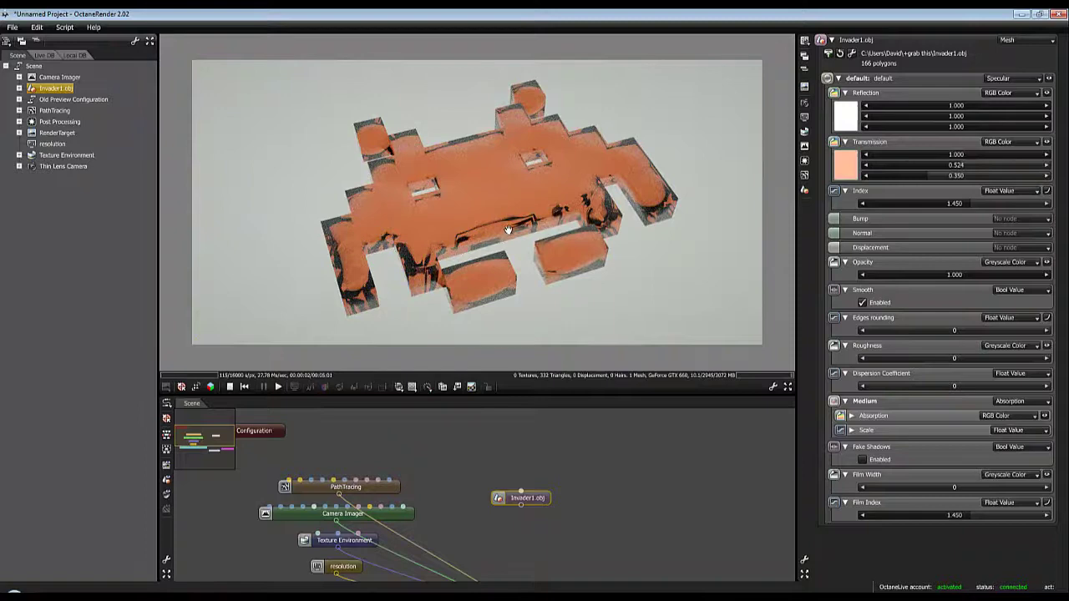
pyautogui.click(862, 303)
pyautogui.moveTo(616, 287)
pyautogui.mouseDown()
pyautogui.moveTo(580, 248)
pyautogui.moveTo(580, 267)
pyautogui.mouseUp()
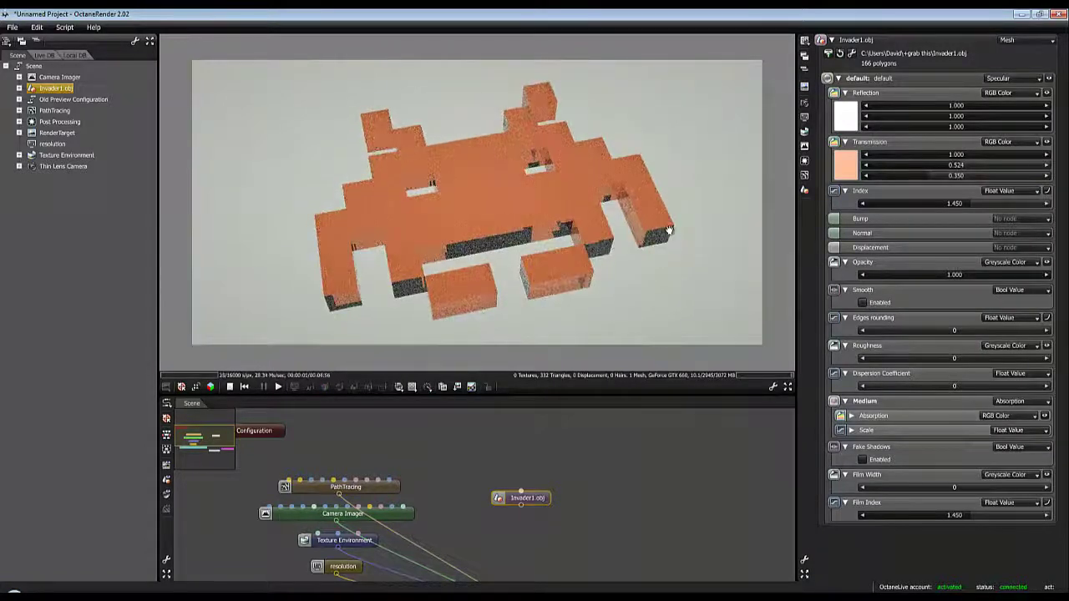
pyautogui.moveTo(370, 289); pyautogui.dragTo(563, 242)
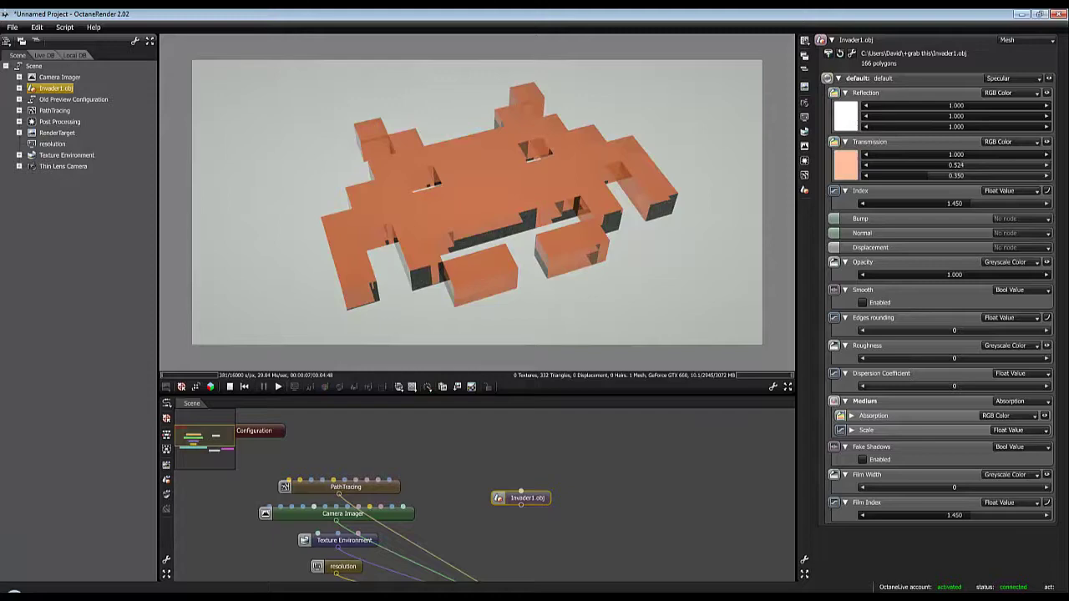
# Switch back to Wings3D, select all the old invader objects and delete them.
pyautogui.moveTo(534, 500); pyautogui.dragTo(522, 481)
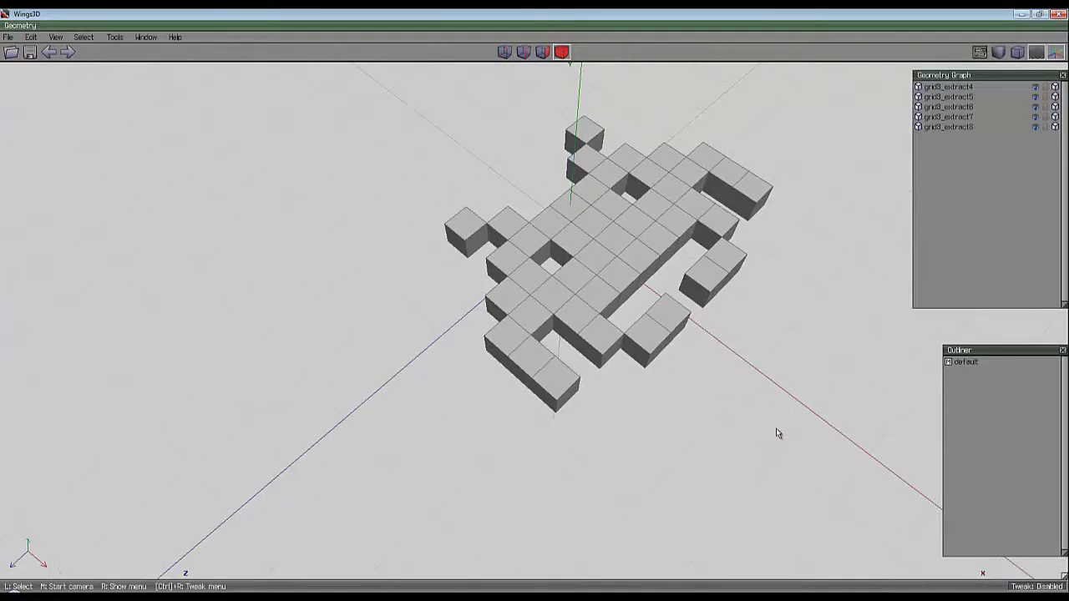
pyautogui.moveTo(776, 434); pyautogui.dragTo(413, 76)
pyautogui.press('Delete')
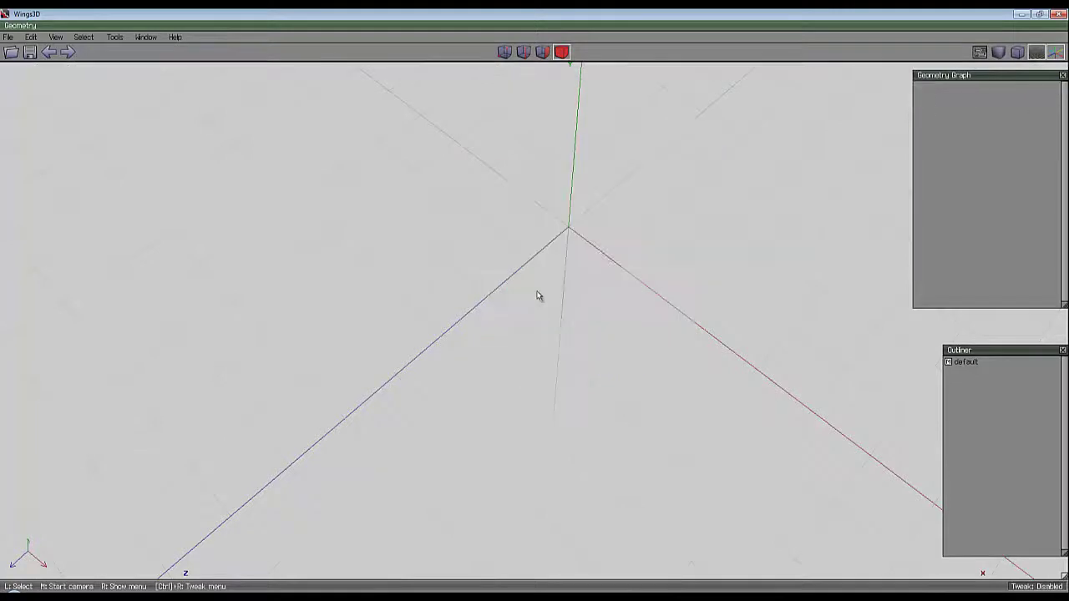
# Create a new grid with 13 rows and columns, 0.5 spacing in X and Z, and a height of 0.1.
pyautogui.rightClick(474, 194)
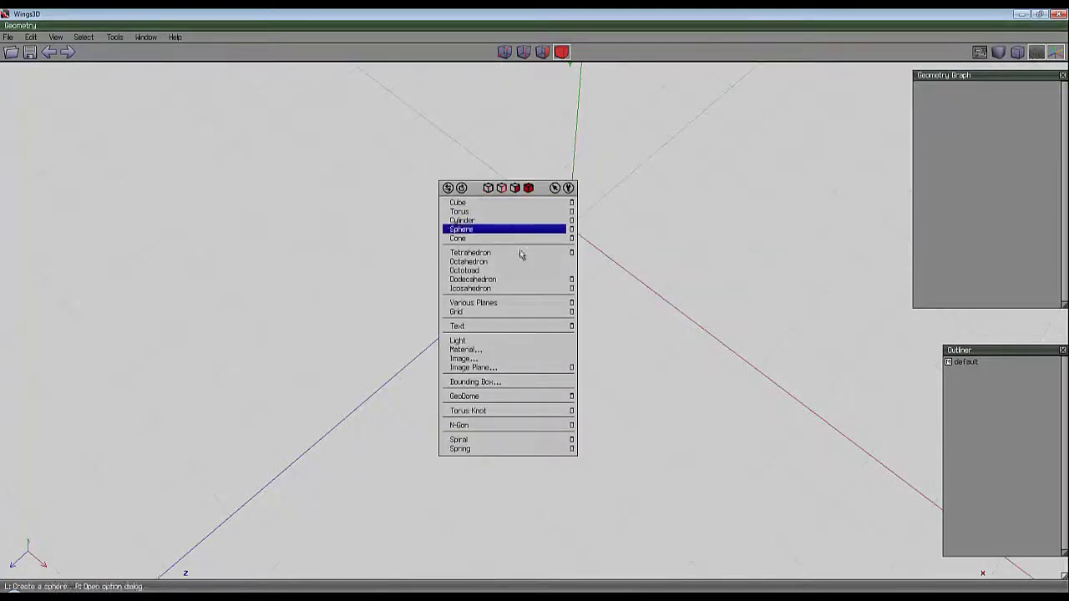
pyautogui.click(572, 313)
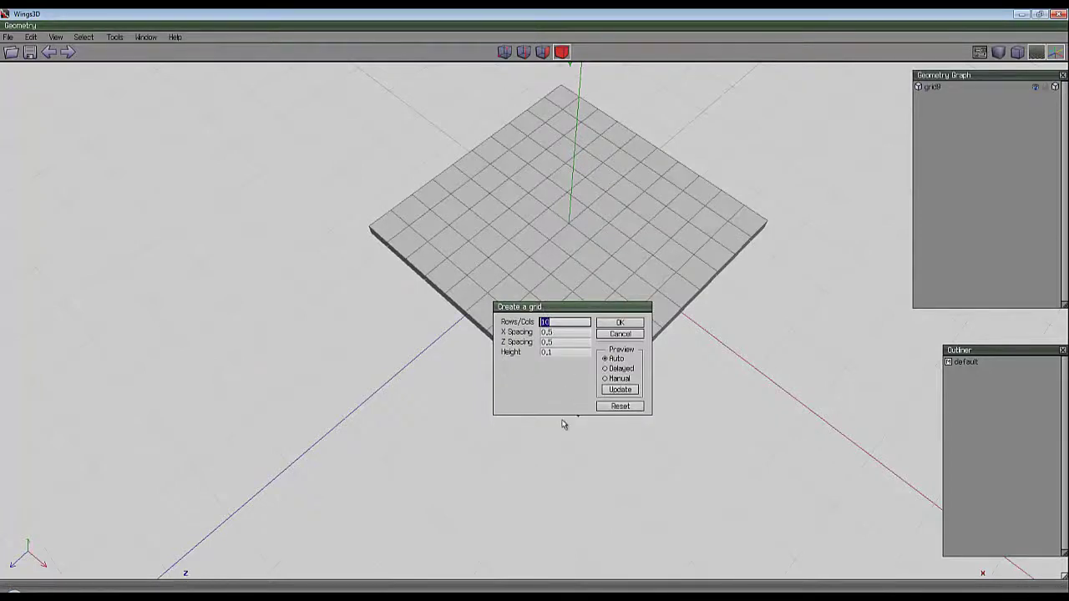
pyautogui.write('15')
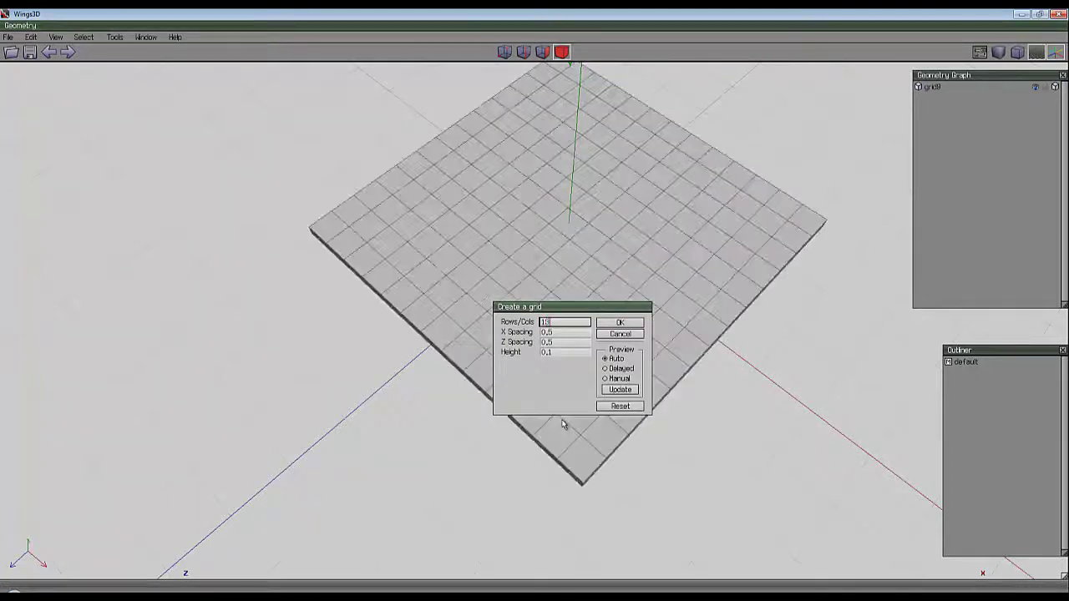
pyautogui.click(619, 323)
# In face mode, select the squares on the grid's top that form the new invader's two feet and two arms.
pyautogui.click(710, 387)
pyautogui.middleClick(711, 387)
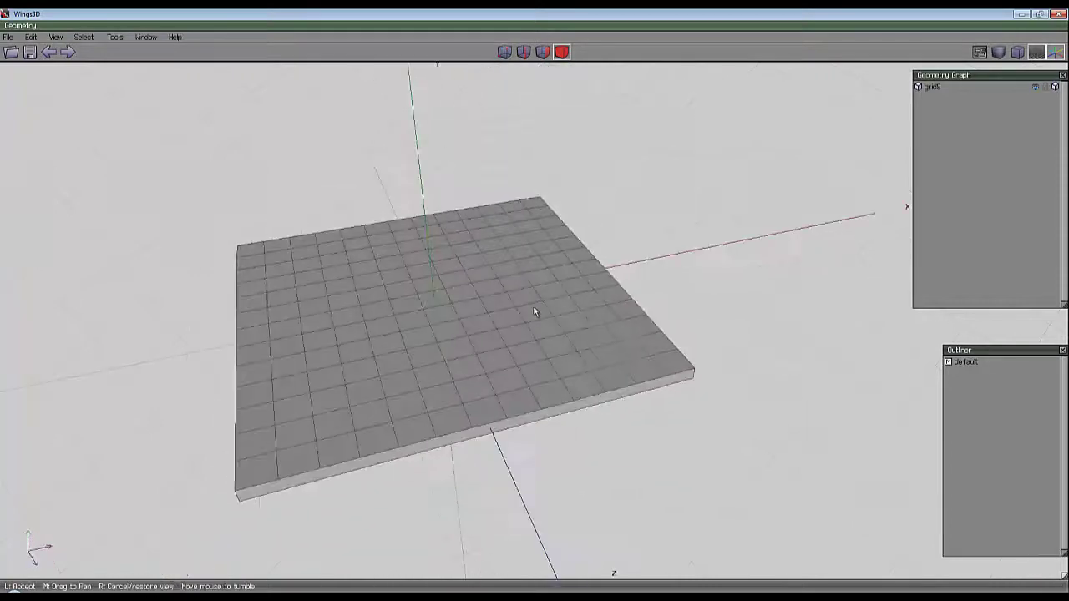
pyautogui.click(650, 386)
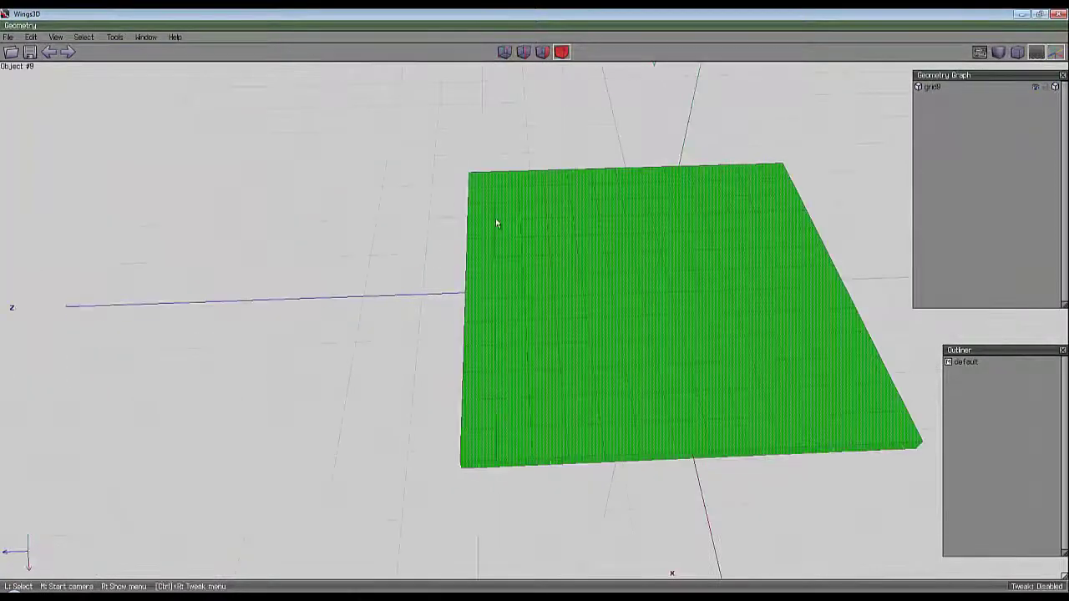
pyautogui.click(543, 52)
pyautogui.moveTo(525, 412)
pyautogui.mouseDown()
pyautogui.moveTo(512, 380)
pyautogui.moveTo(547, 357)
pyautogui.moveTo(573, 369)
pyautogui.moveTo(582, 404)
pyautogui.moveTo(650, 412)
pyautogui.moveTo(773, 372)
pyautogui.moveTo(789, 322)
pyautogui.moveTo(831, 359)
pyautogui.mouseUp()
pyautogui.click(583, 410)
pyautogui.click(756, 325)
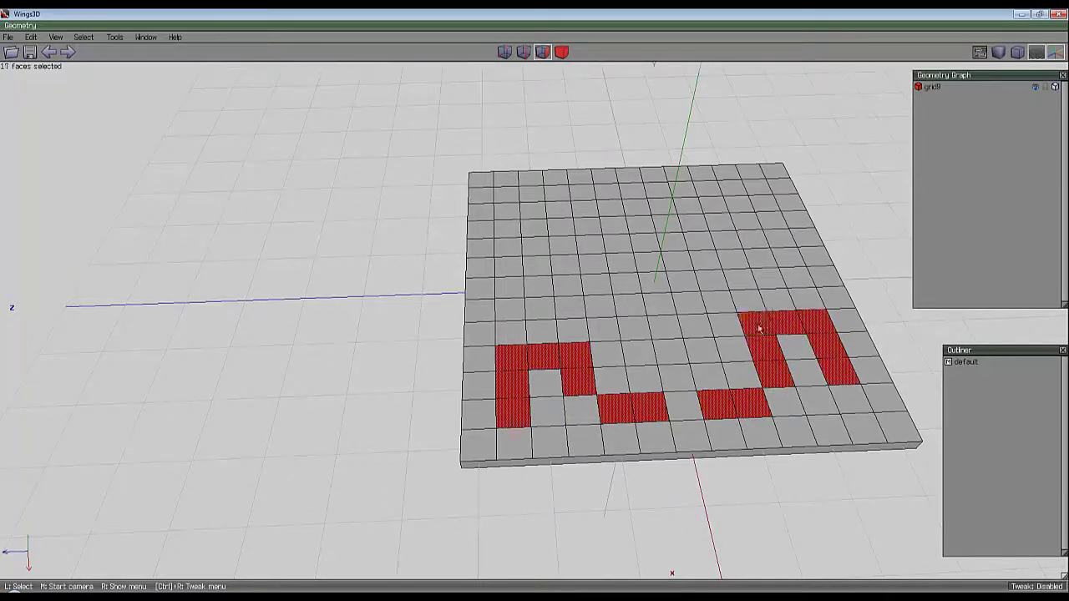
pyautogui.click(837, 370)
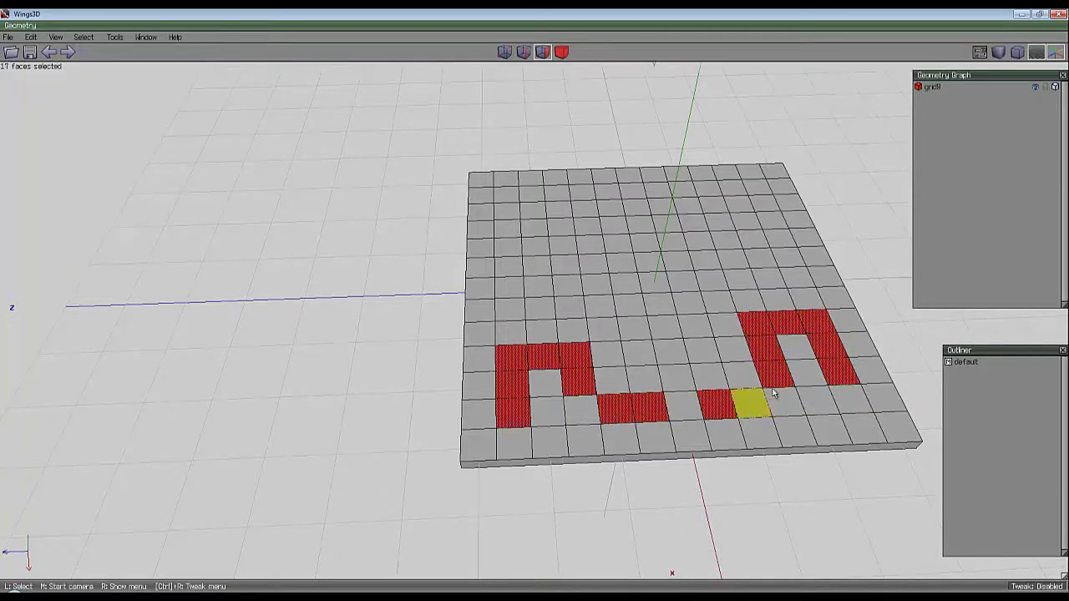
# Shift the left arm's face selection up by one row so it lines up with the right arm.
pyautogui.click(511, 411)
pyautogui.click(541, 358)
pyautogui.click(511, 331)
pyautogui.click(541, 331)
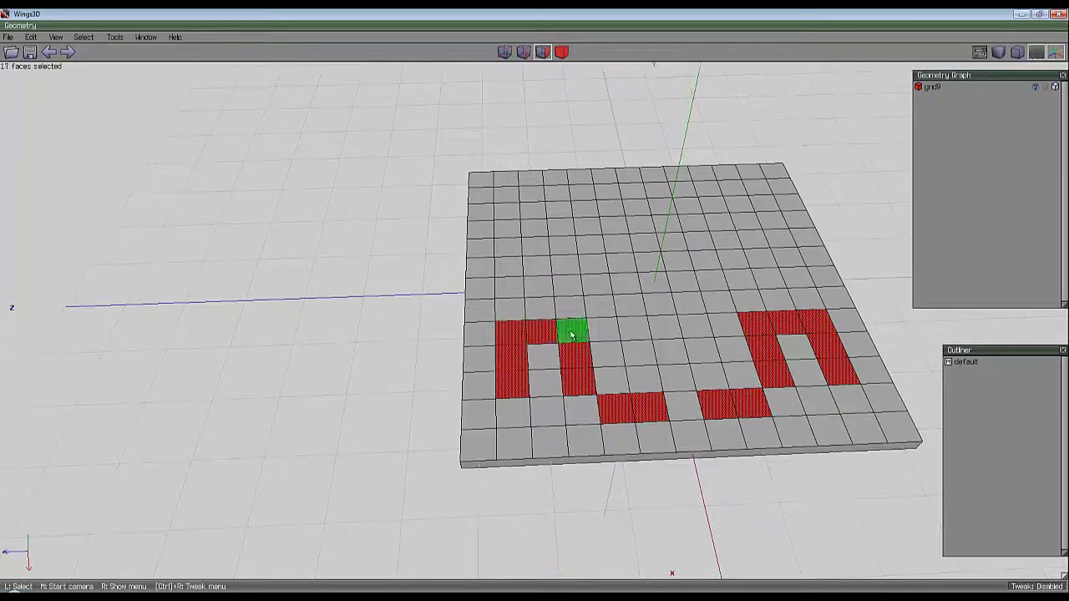
pyautogui.click(575, 331)
# Fill in the face selection between the arms and add the narrowing rows of the invader's body and head.
pyautogui.moveTo(727, 333)
pyautogui.mouseDown()
pyautogui.moveTo(601, 333)
pyautogui.moveTo(756, 353)
pyautogui.mouseUp()
pyautogui.click(665, 329)
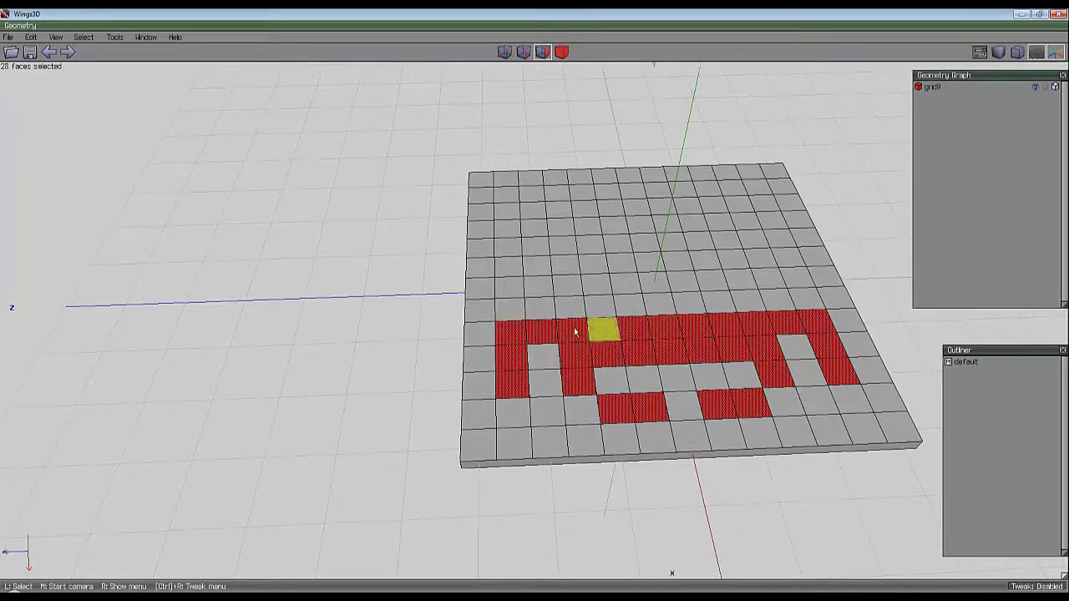
pyautogui.moveTo(539, 306); pyautogui.dragTo(759, 302)
pyautogui.click(630, 305)
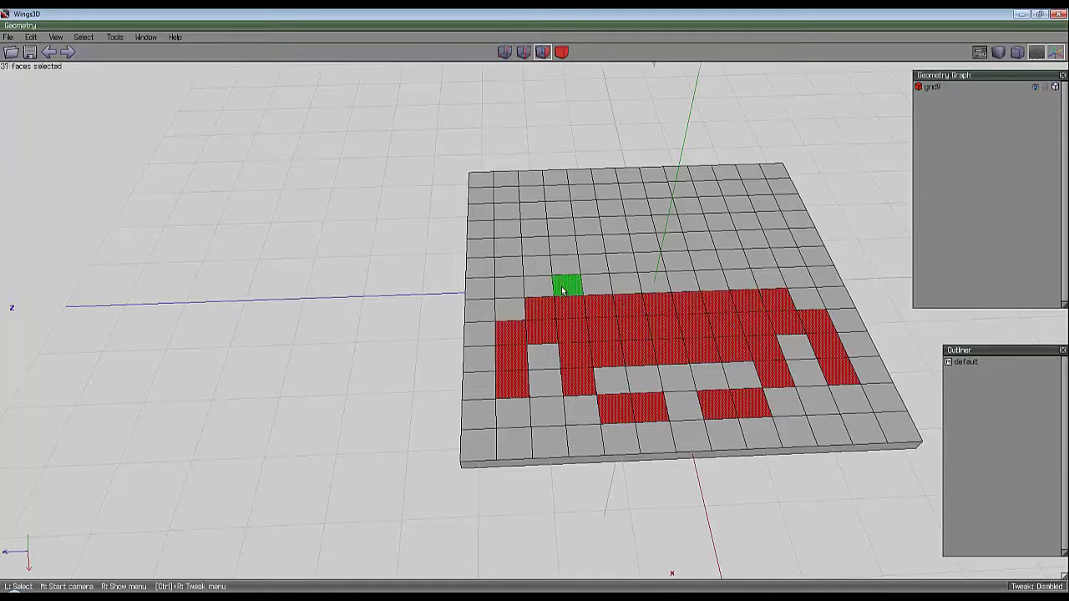
pyautogui.moveTo(565, 284); pyautogui.dragTo(737, 286)
# Add two diagonal antennae above the head to the selection and deselect one square for each eye.
pyautogui.click(591, 264)
pyautogui.click(564, 249)
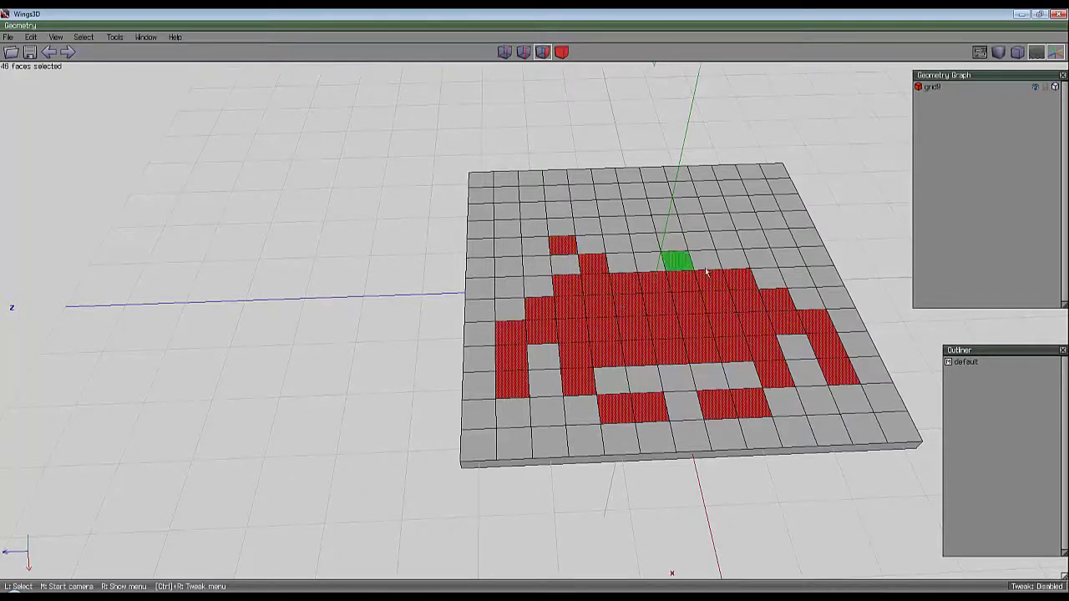
pyautogui.click(706, 262)
pyautogui.click(723, 242)
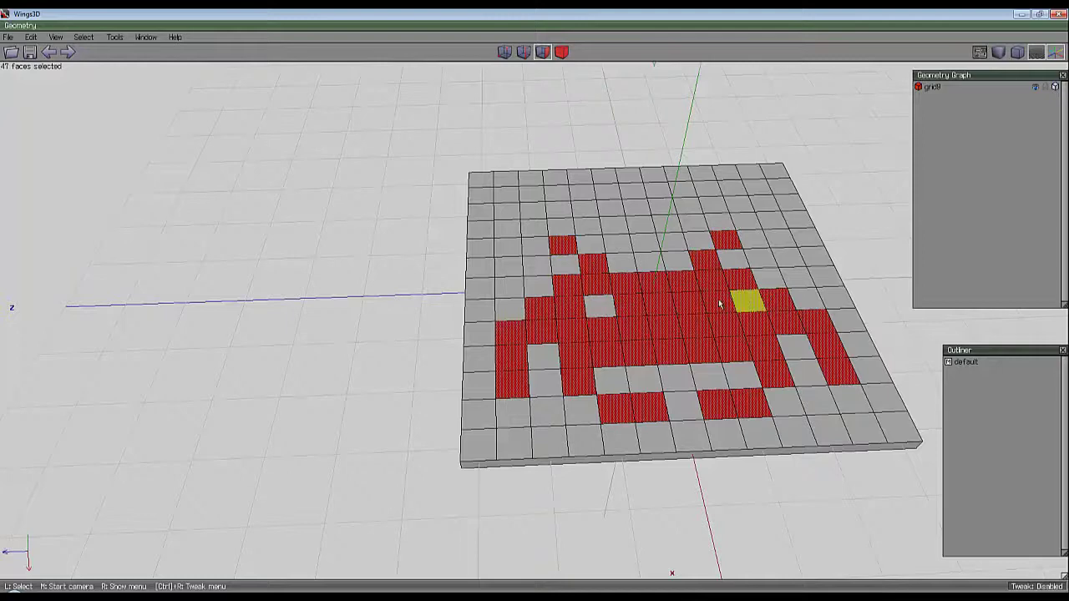
# Convert the invader's face selection to edges and bevel them by a small amount.
pyautogui.middleClick(640, 352)
pyautogui.click(536, 310)
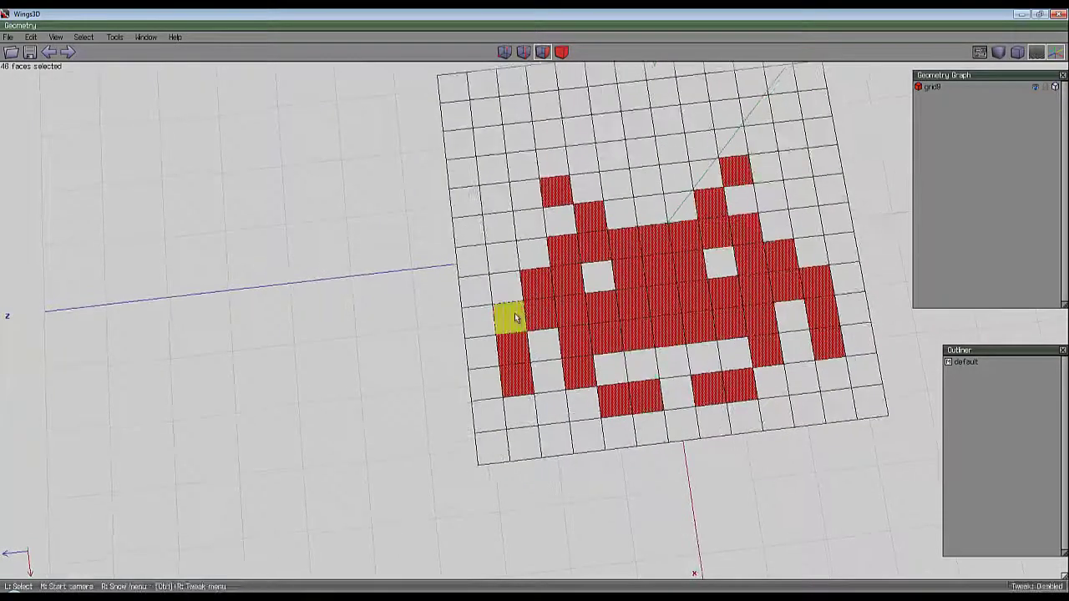
pyautogui.scroll(-3, 516, 317)
pyautogui.middleClick(642, 305)
pyautogui.click(535, 311)
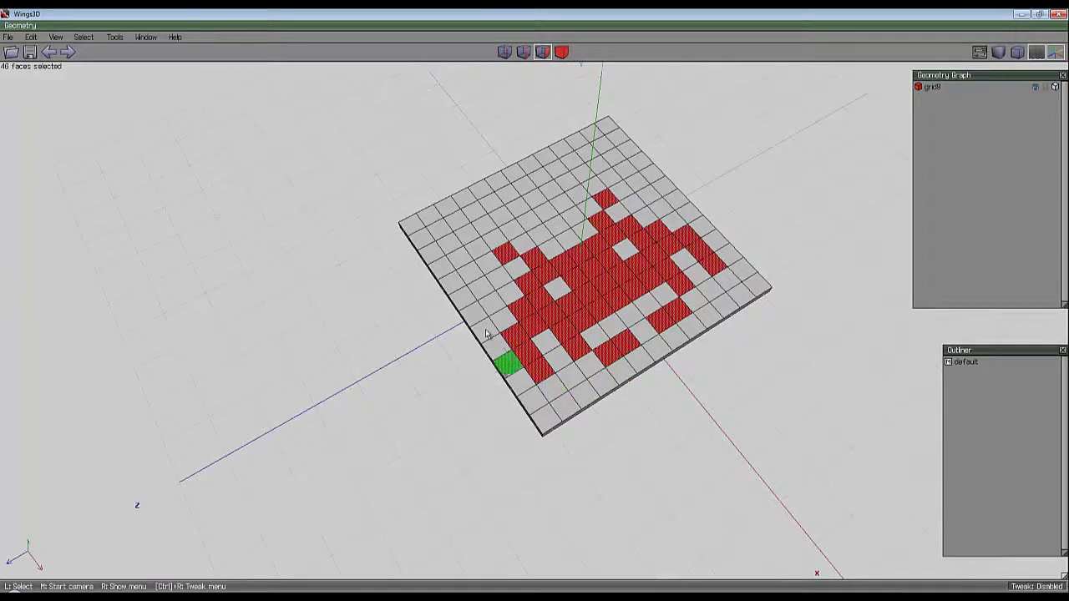
pyautogui.scroll(3, 673, 246)
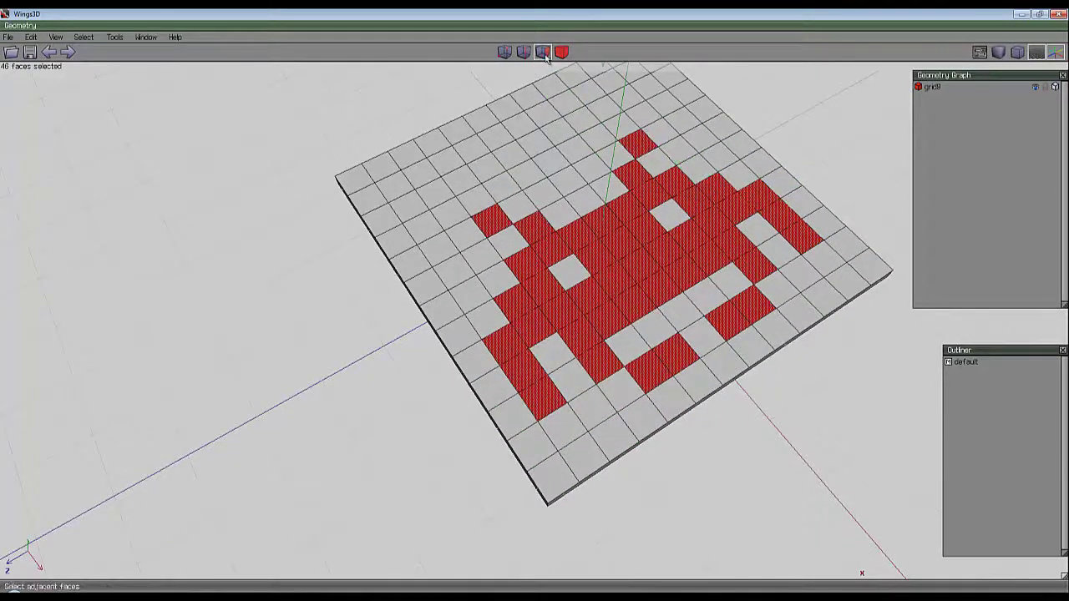
pyautogui.click(524, 51)
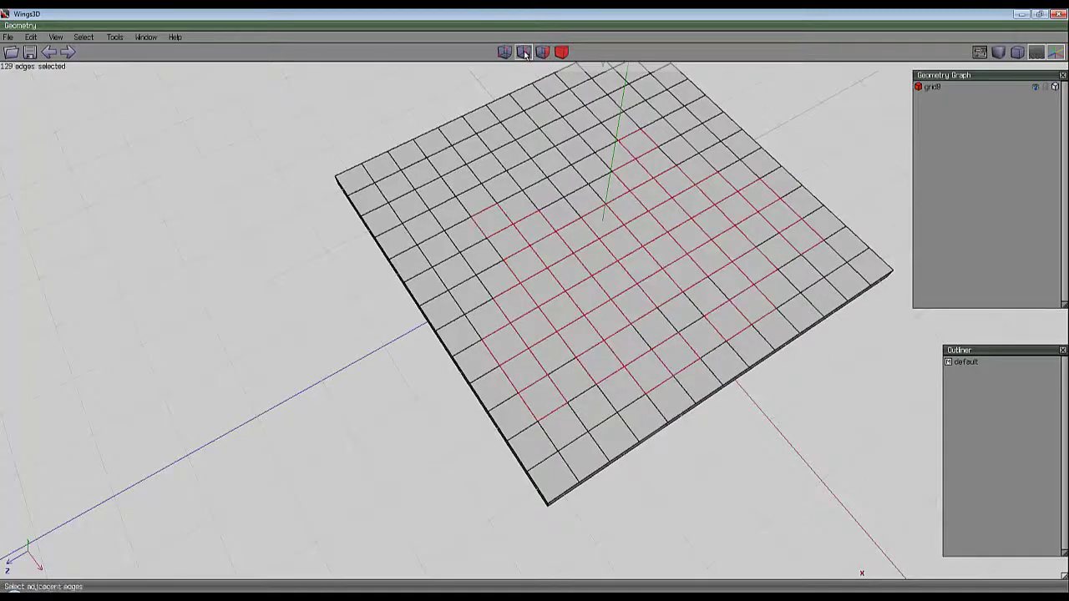
pyautogui.scroll(3, 453, 167)
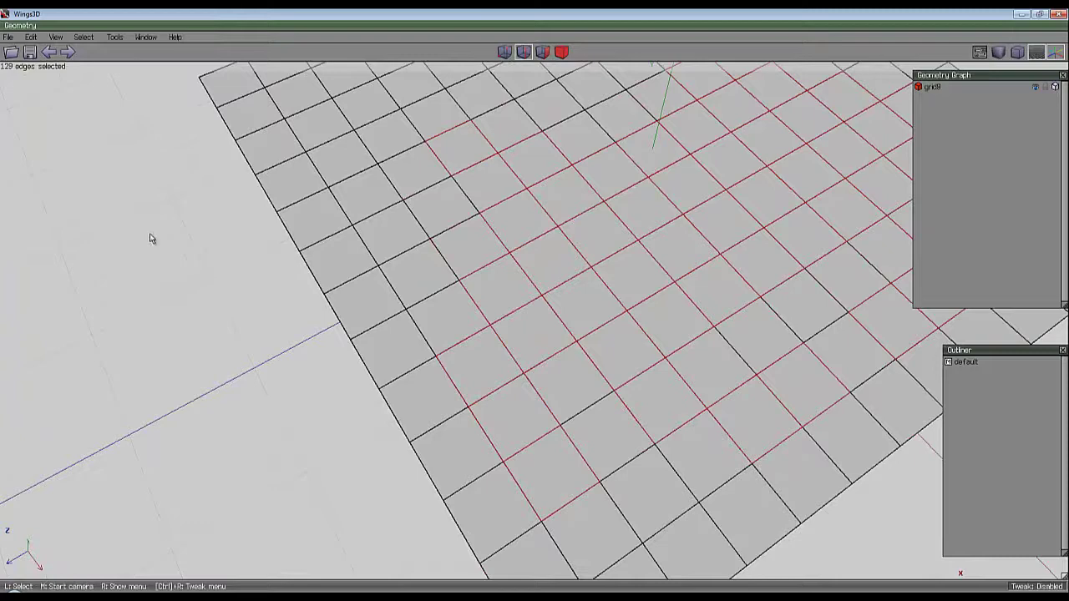
pyautogui.rightClick(150, 239)
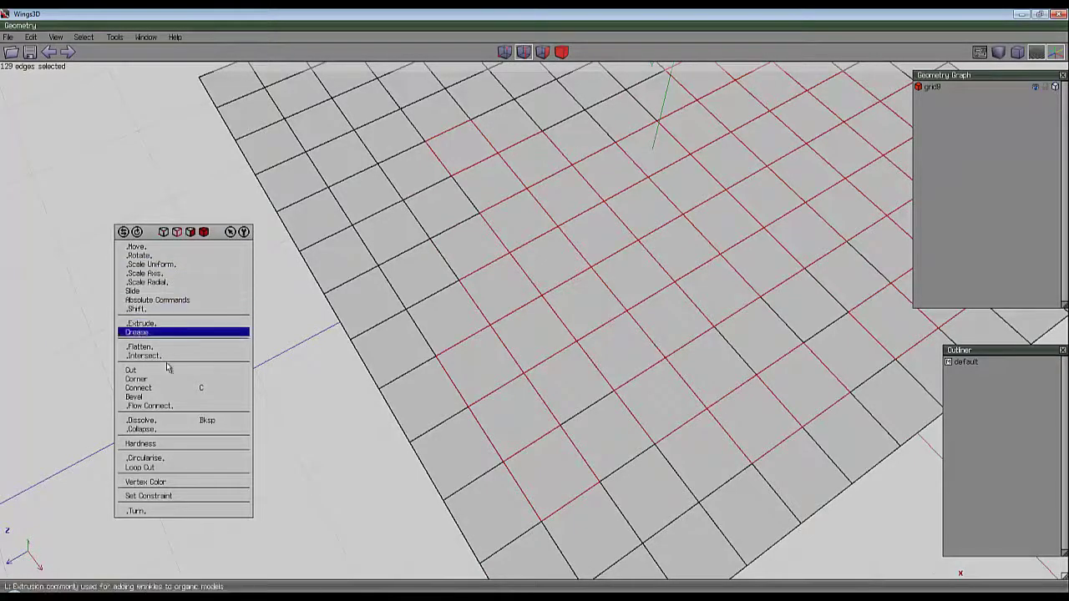
pyautogui.click(165, 399)
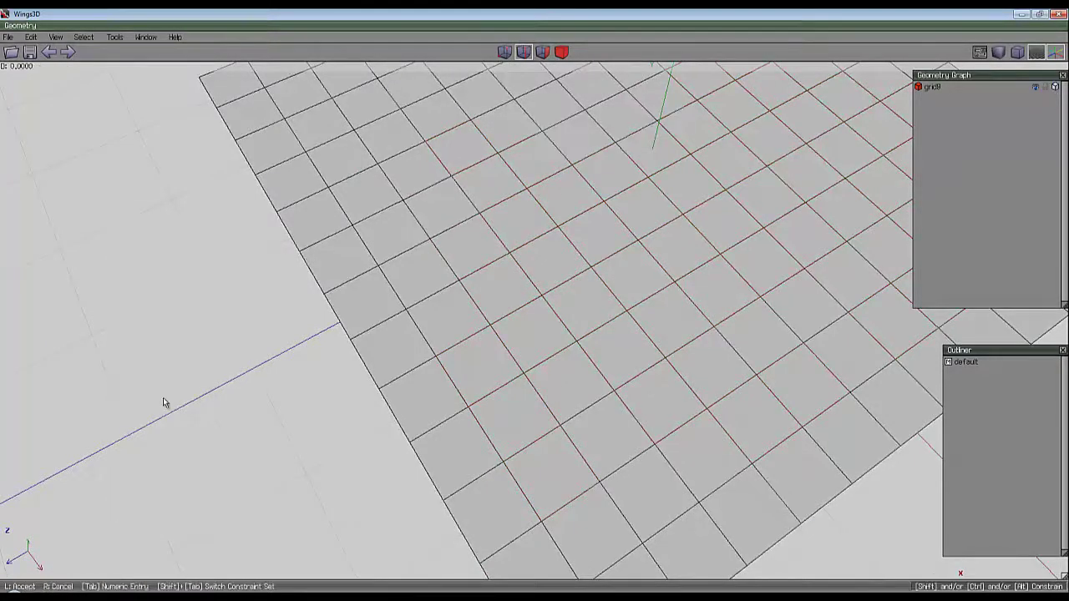
pyautogui.click(537, 311)
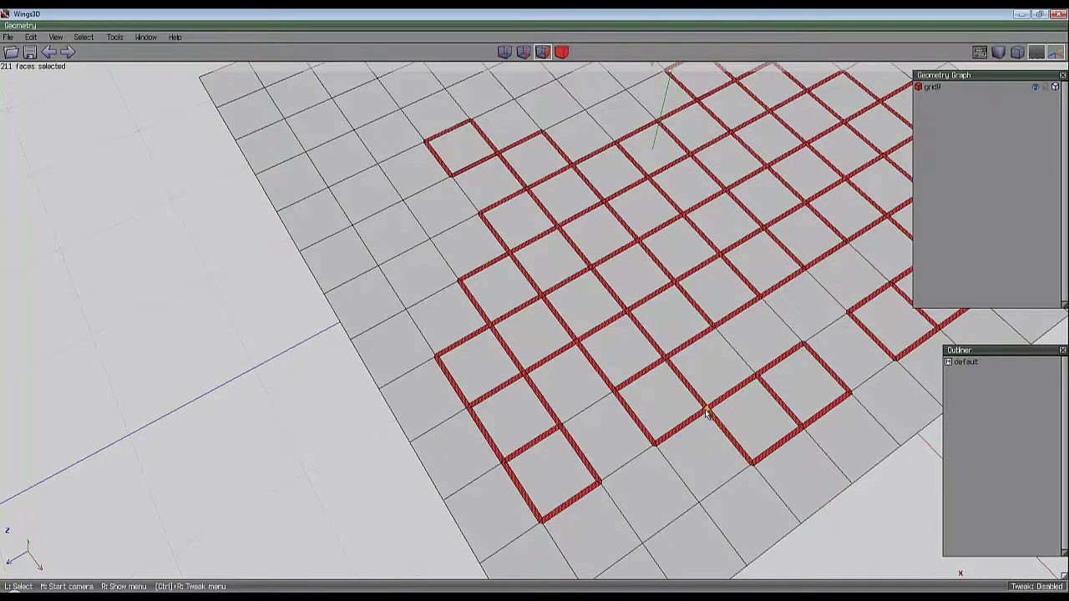
# Add all the invader's inner squares to the bevel-face selection by selecting similar faces, and deselect the two eye squares.
pyautogui.click(558, 480)
pyautogui.moveTo(582, 435); pyautogui.dragTo(585, 434, button='middle')
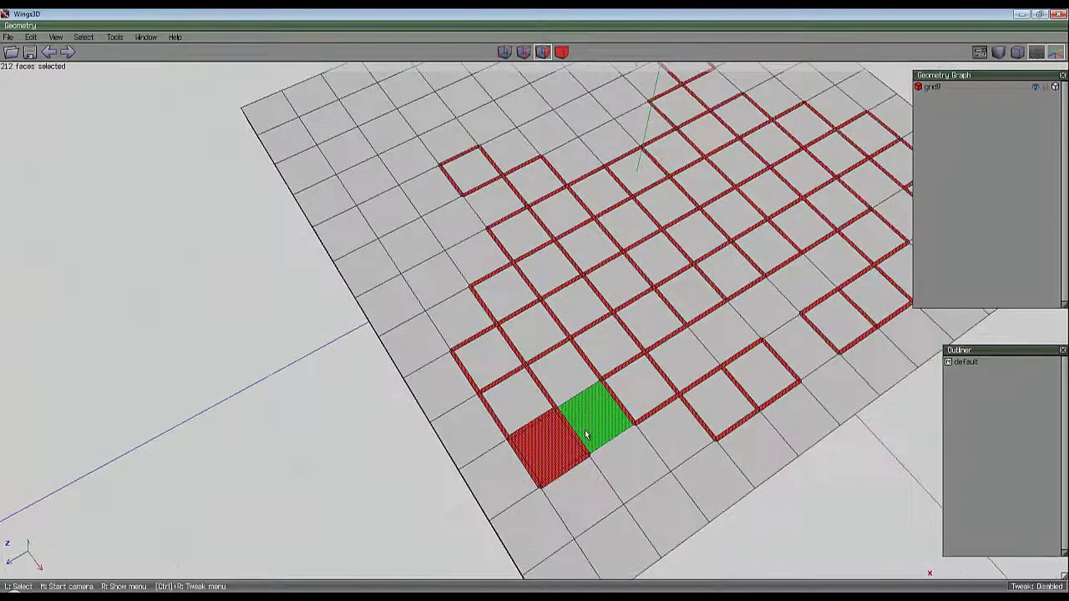
pyautogui.press('i')
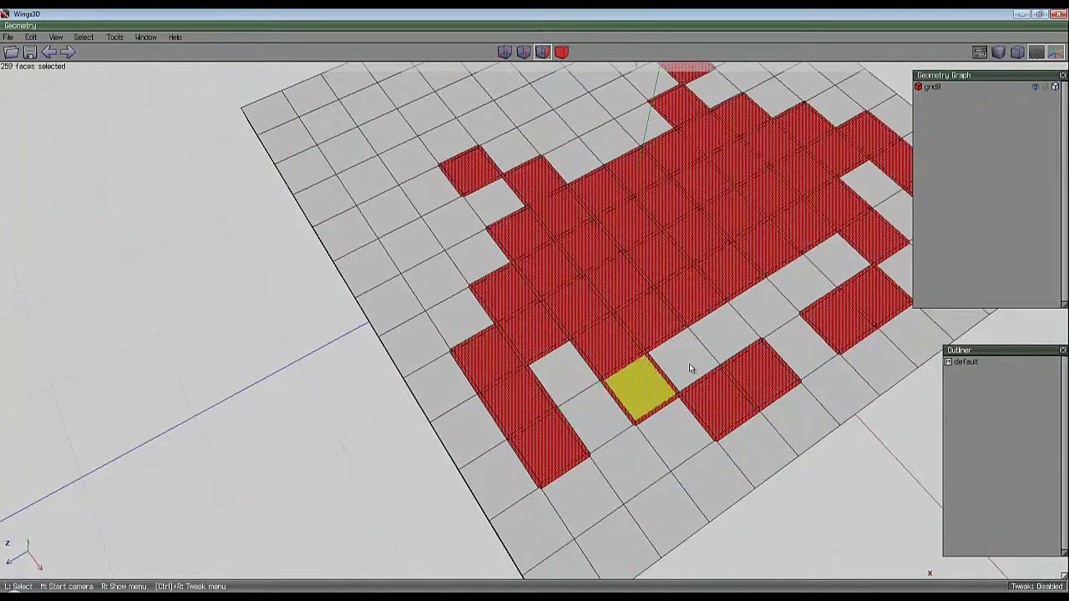
pyautogui.click(607, 250)
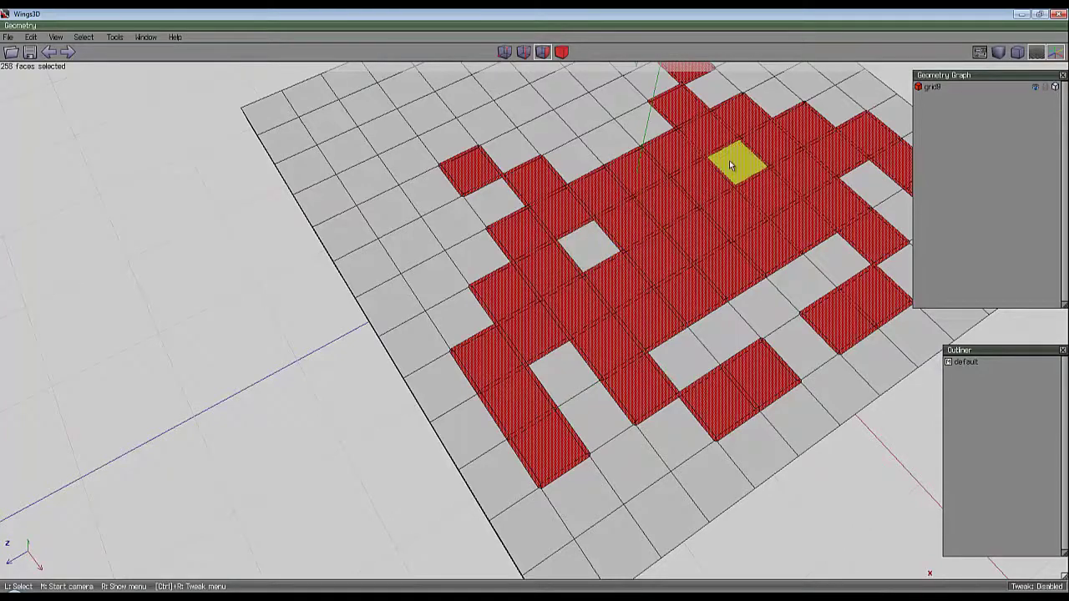
pyautogui.click(735, 163)
pyautogui.scroll(-5, 741, 351)
pyautogui.middleClick(731, 388)
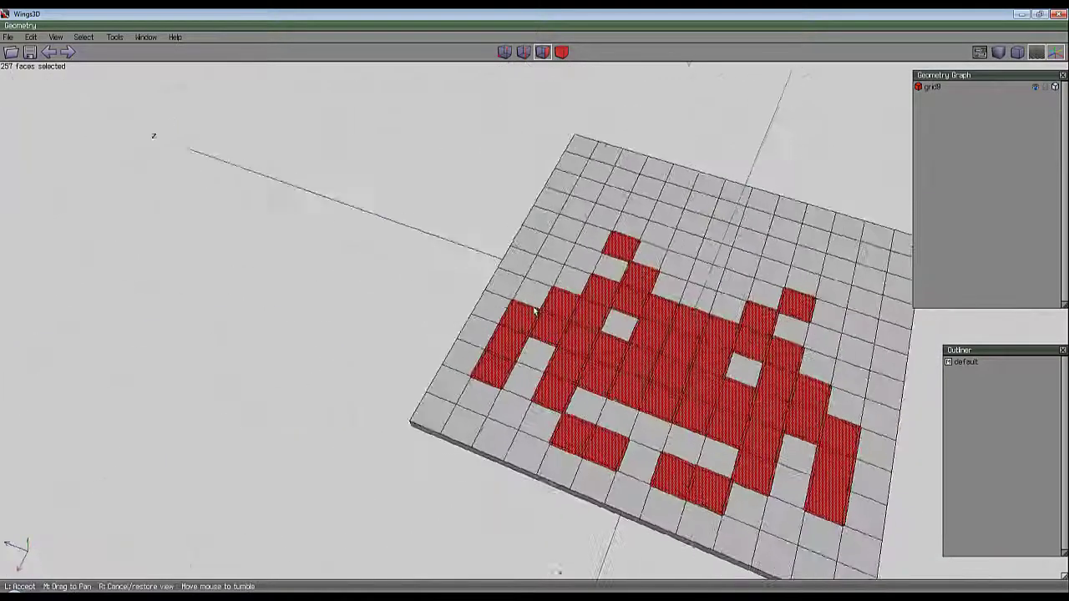
pyautogui.click(731, 388)
pyautogui.scroll(3, 660, 367)
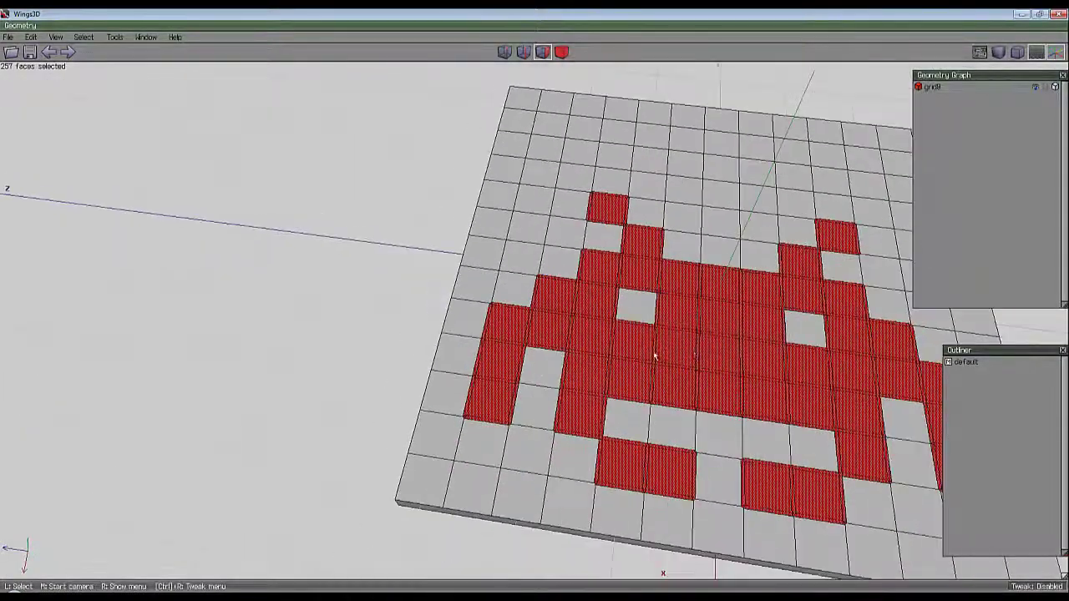
pyautogui.scroll(-3, 725, 360)
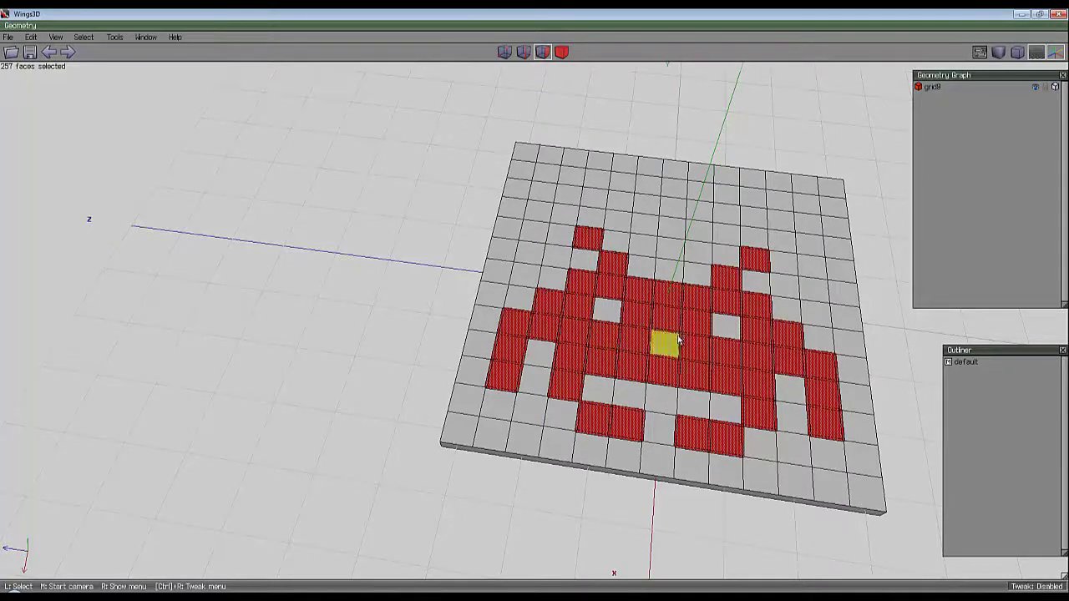
pyautogui.rightClick(380, 224)
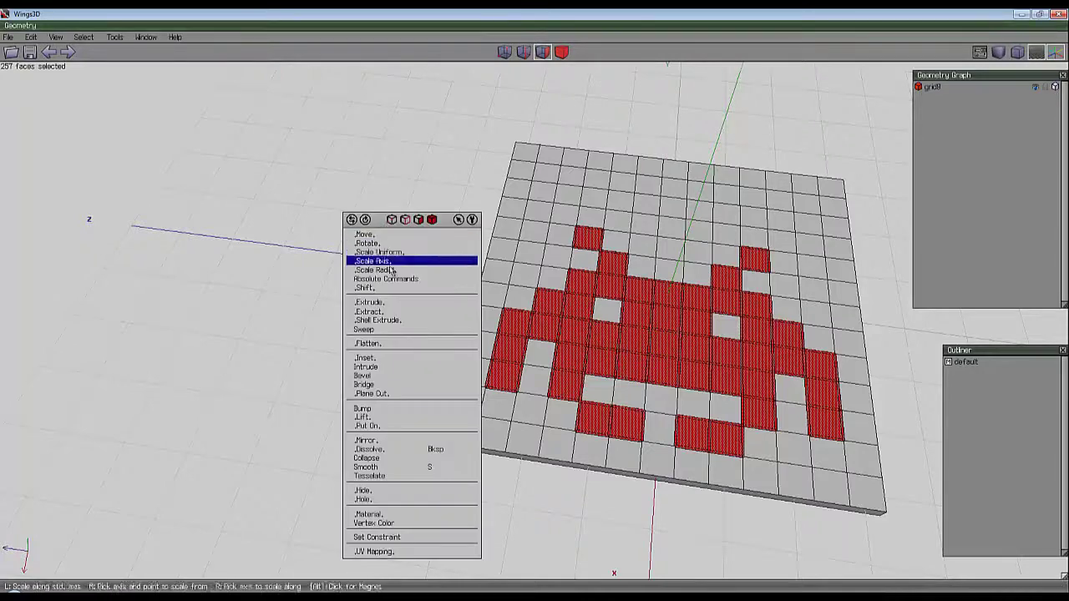
pyautogui.click(377, 322)
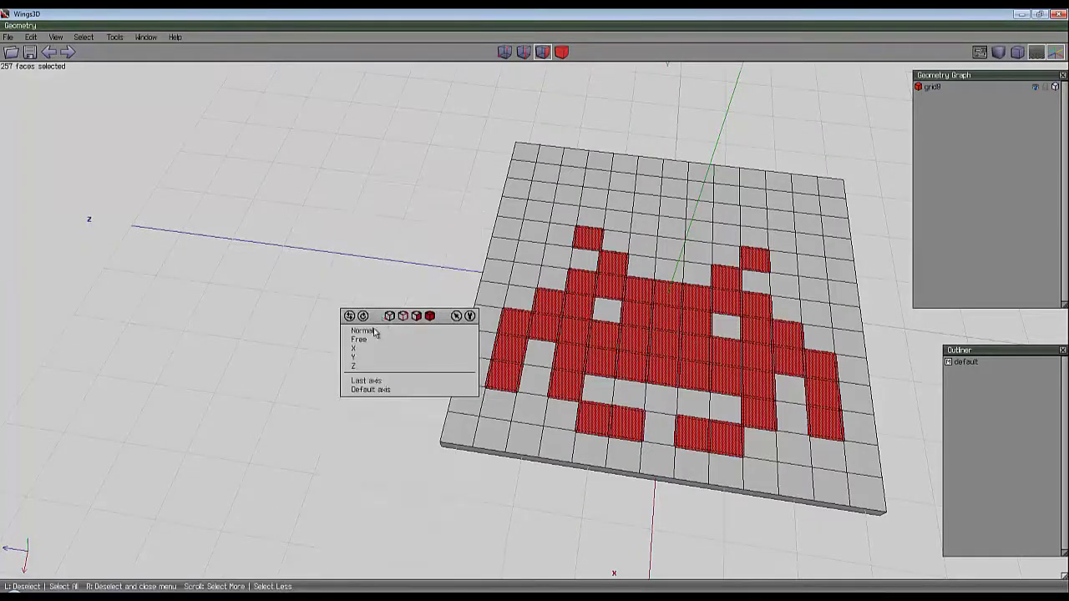
pyautogui.click(374, 332)
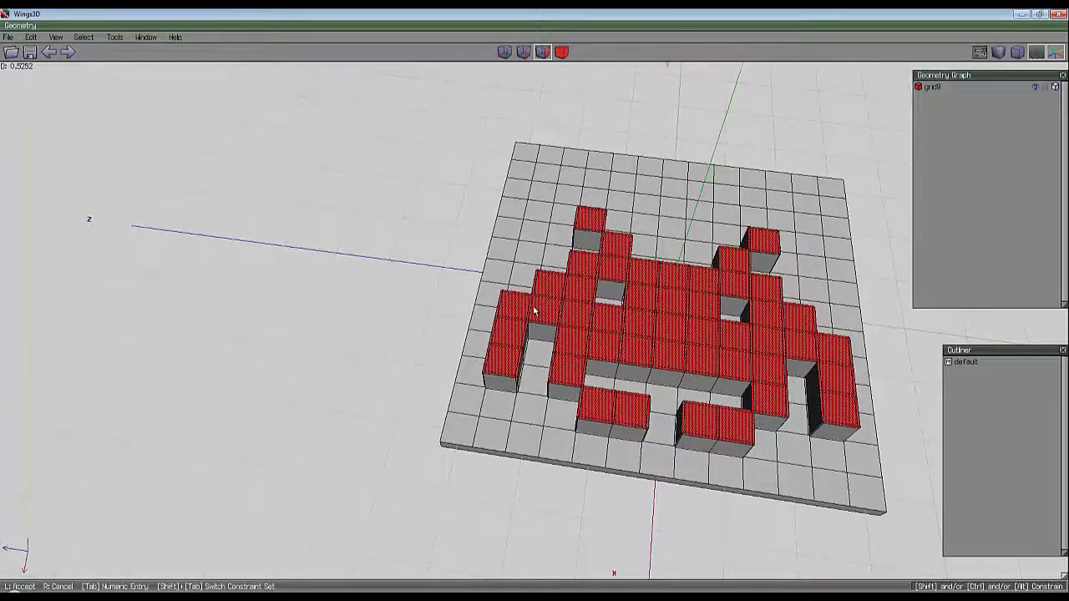
pyautogui.rightClick(534, 311)
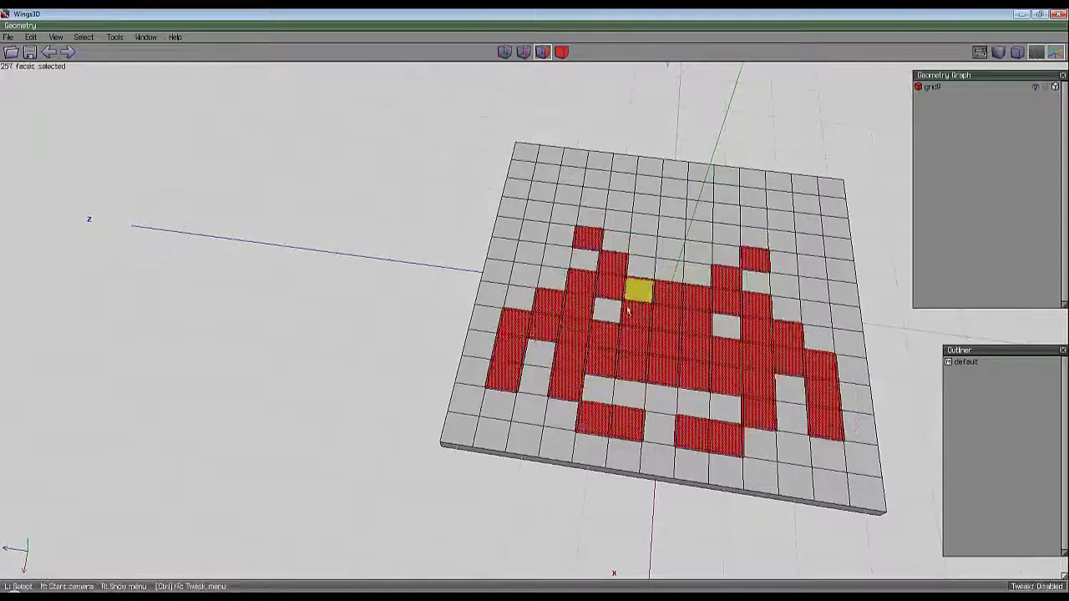
# Shell-extrude the invader's selected faces by about 0.63 along the normal of a flat top face.
pyautogui.rightClick(409, 227)
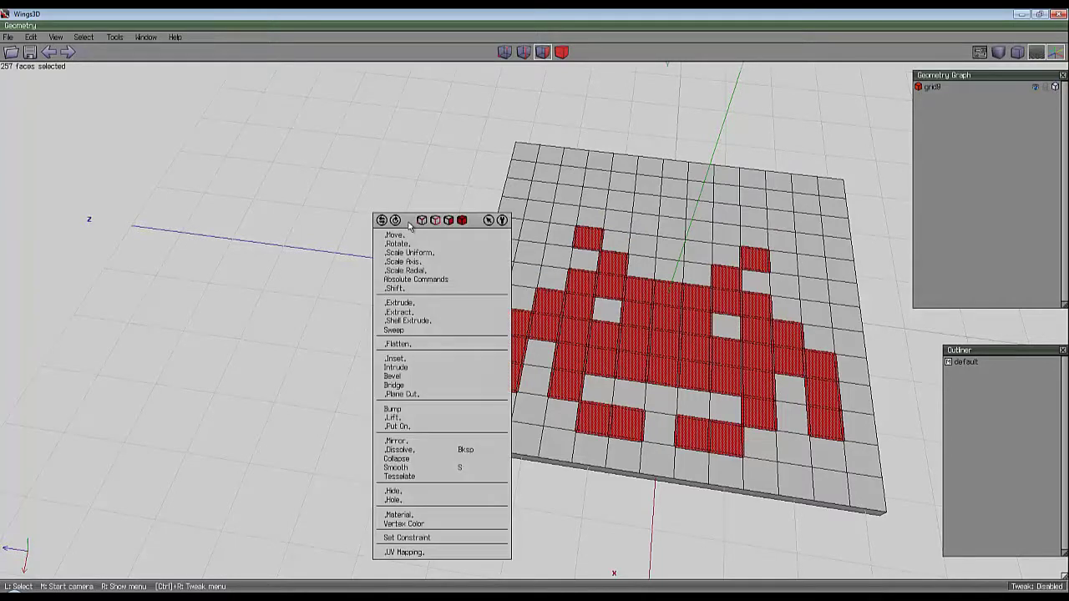
pyautogui.click(424, 326)
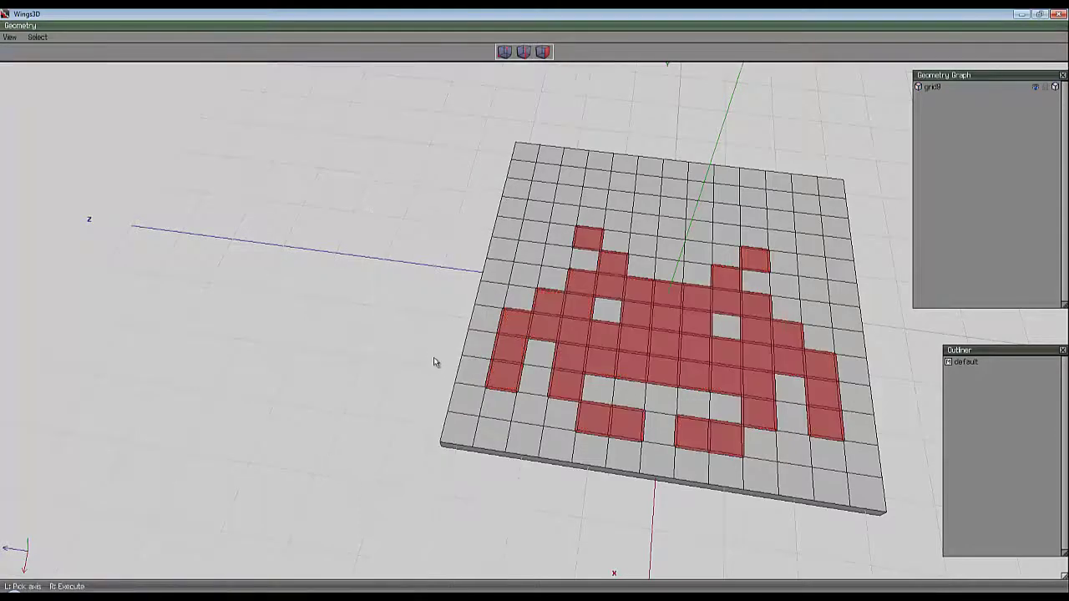
pyautogui.click(665, 347)
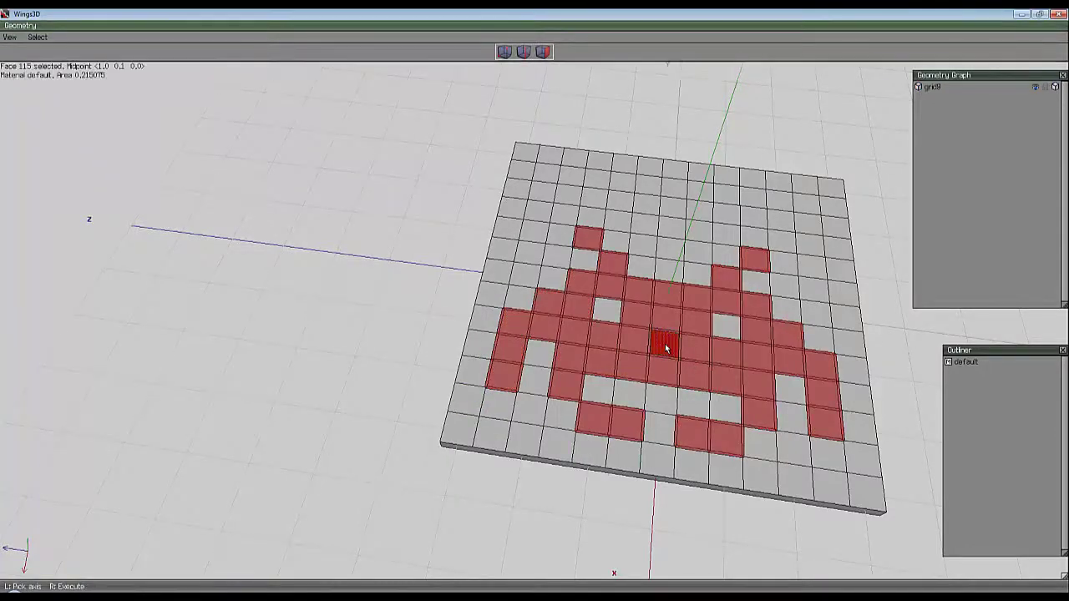
pyautogui.rightClick(377, 280)
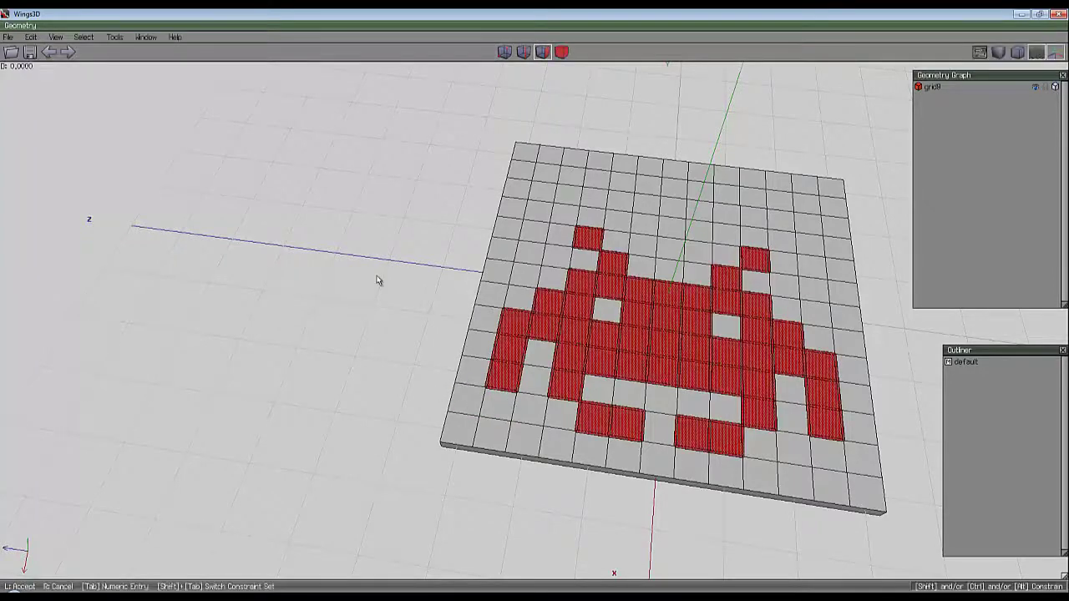
pyautogui.click(539, 313)
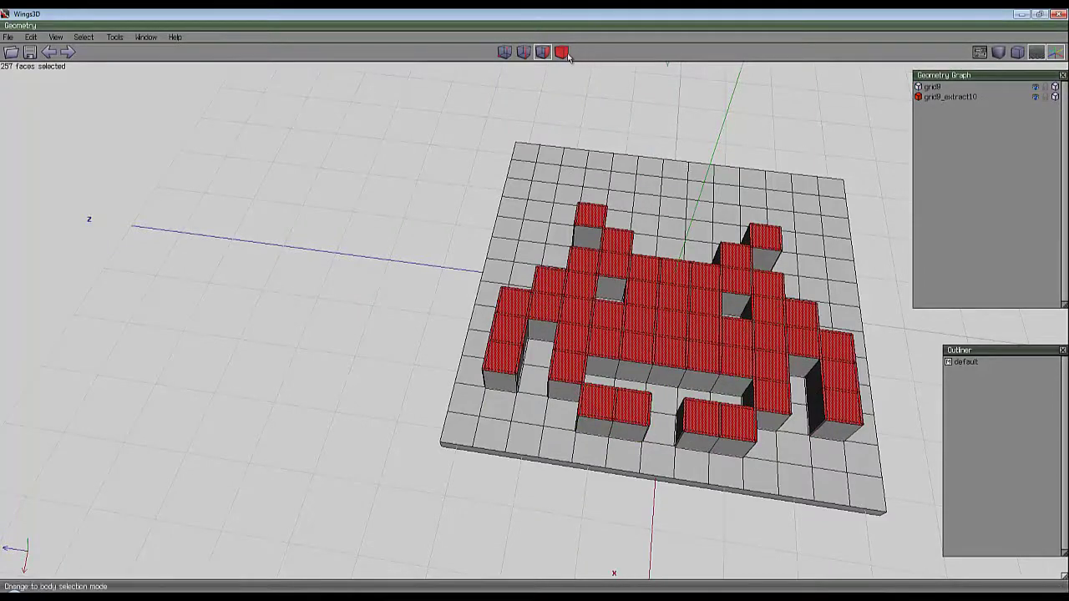
# Select only the original flat grid slab as a body and delete it, keeping the extruded invader.
pyautogui.click(633, 106)
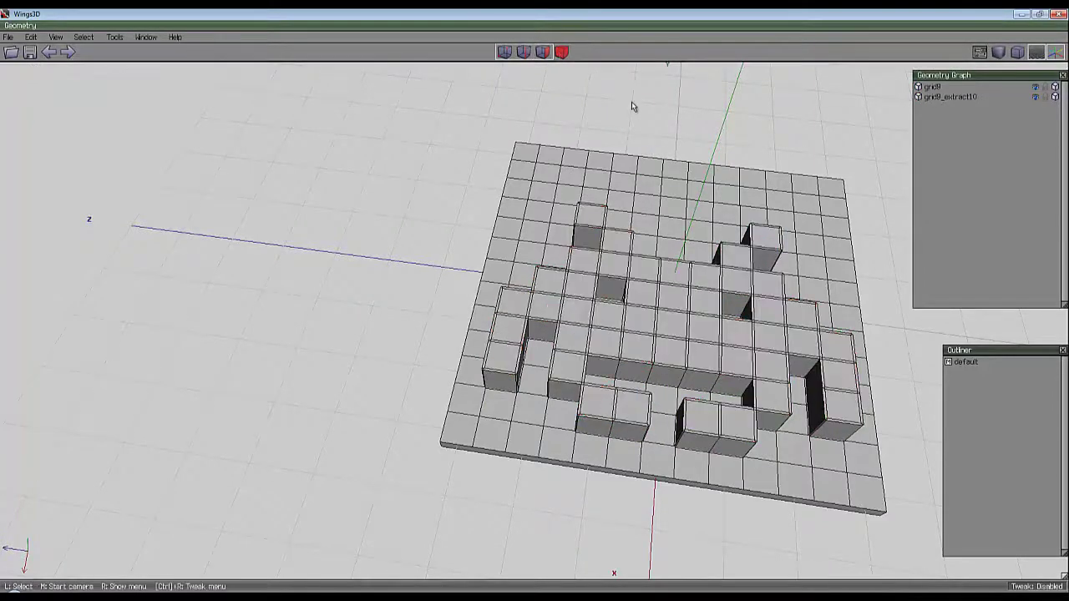
pyautogui.click(640, 184)
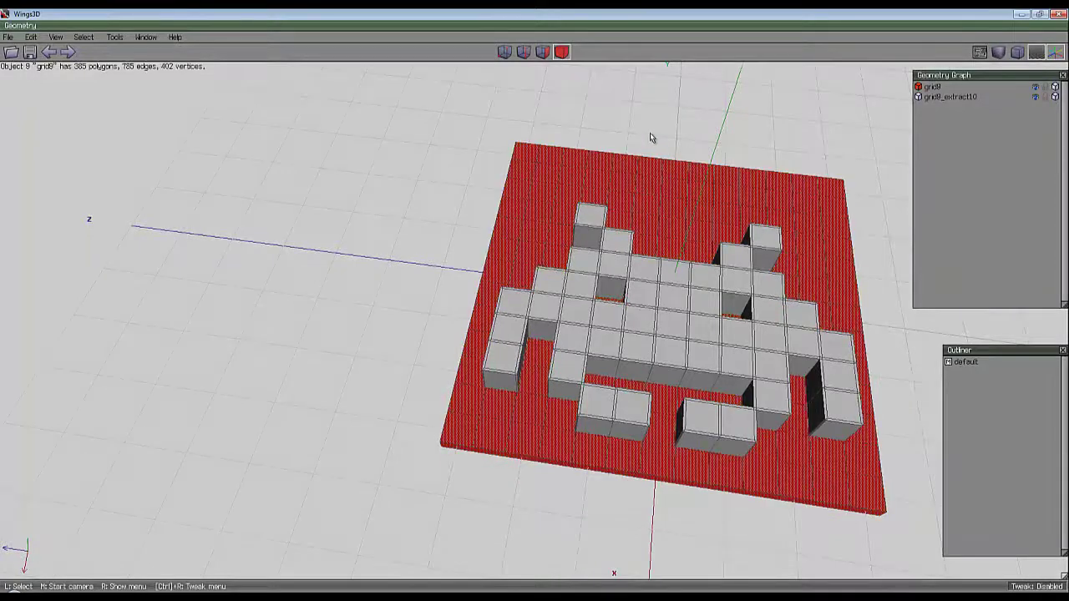
pyautogui.middleClick(649, 137)
pyautogui.click(666, 140)
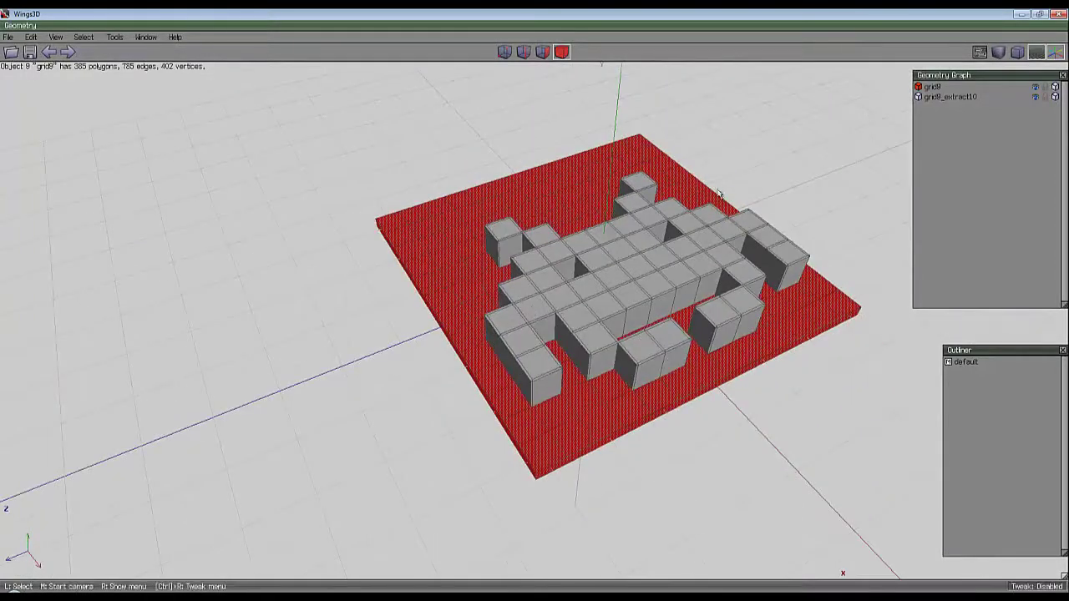
pyautogui.press('BackSpace')
# Select all the upright edges on the invader's sides by picking one and extending the selection to similar edges.
pyautogui.scroll(4, 752, 234)
pyautogui.middleClick(755, 236)
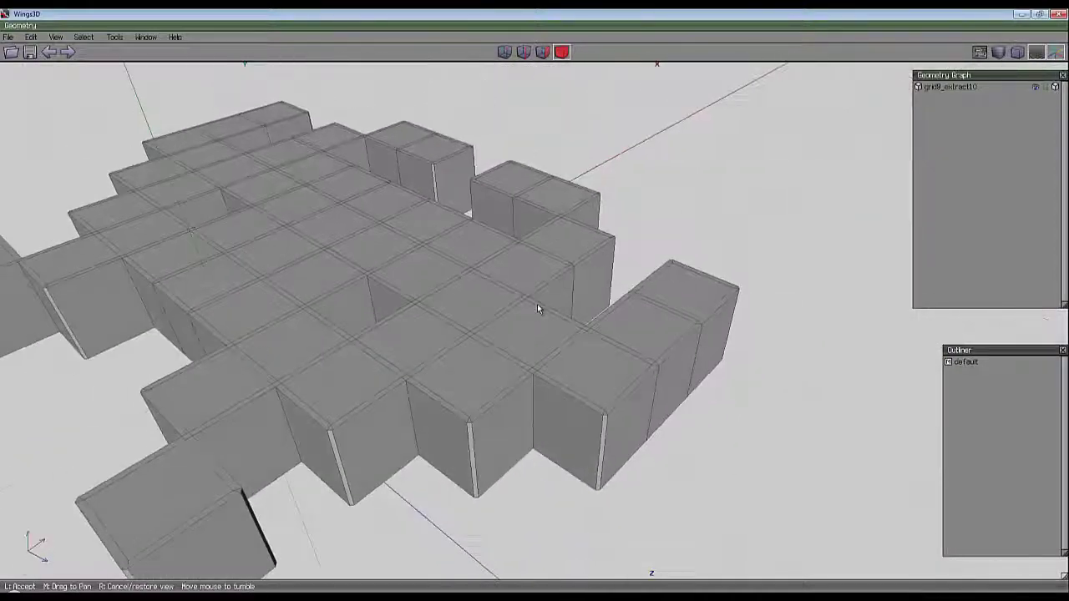
pyautogui.click(537, 307)
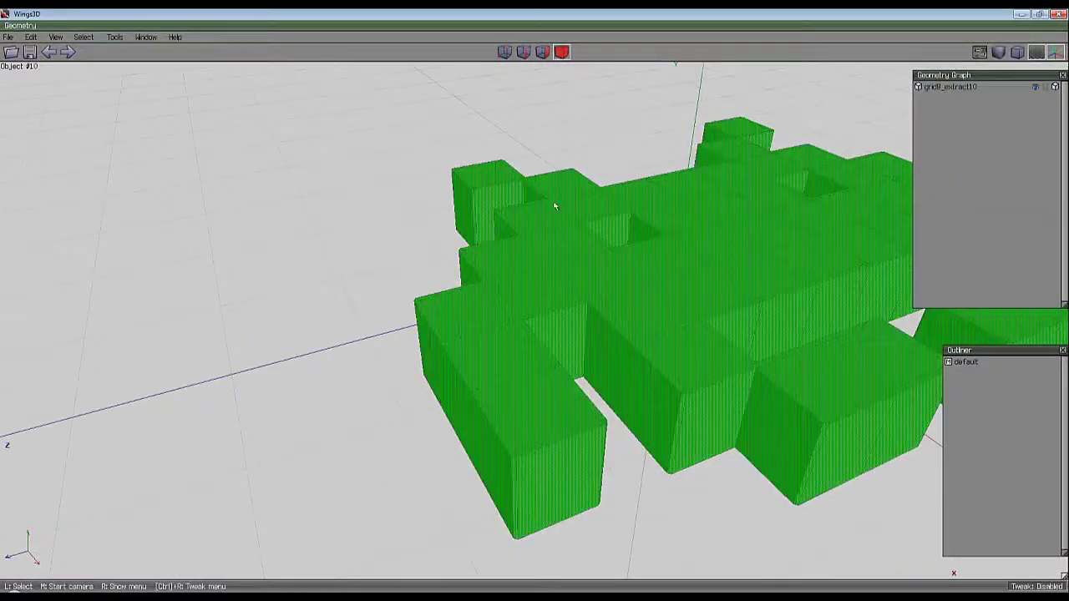
pyautogui.scroll(-2, 582, 182)
pyautogui.click(523, 52)
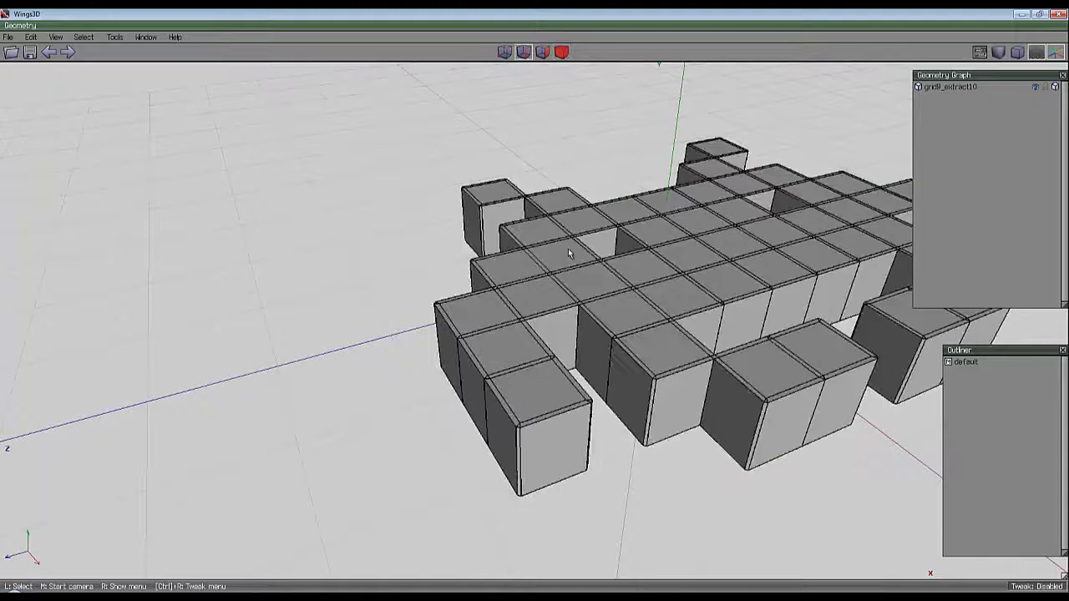
pyautogui.click(609, 380)
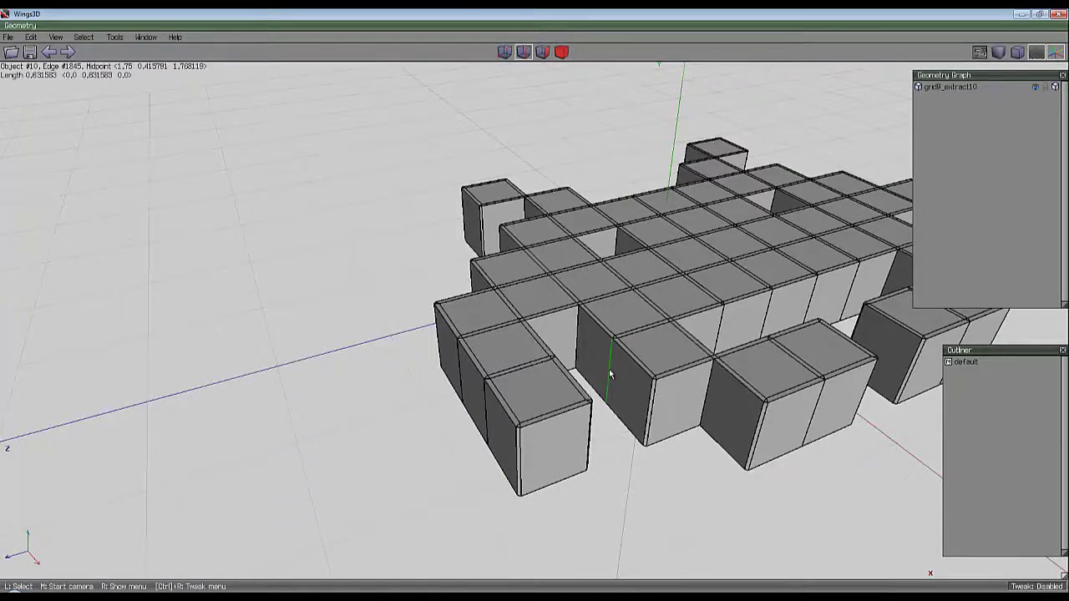
pyautogui.click(609, 375)
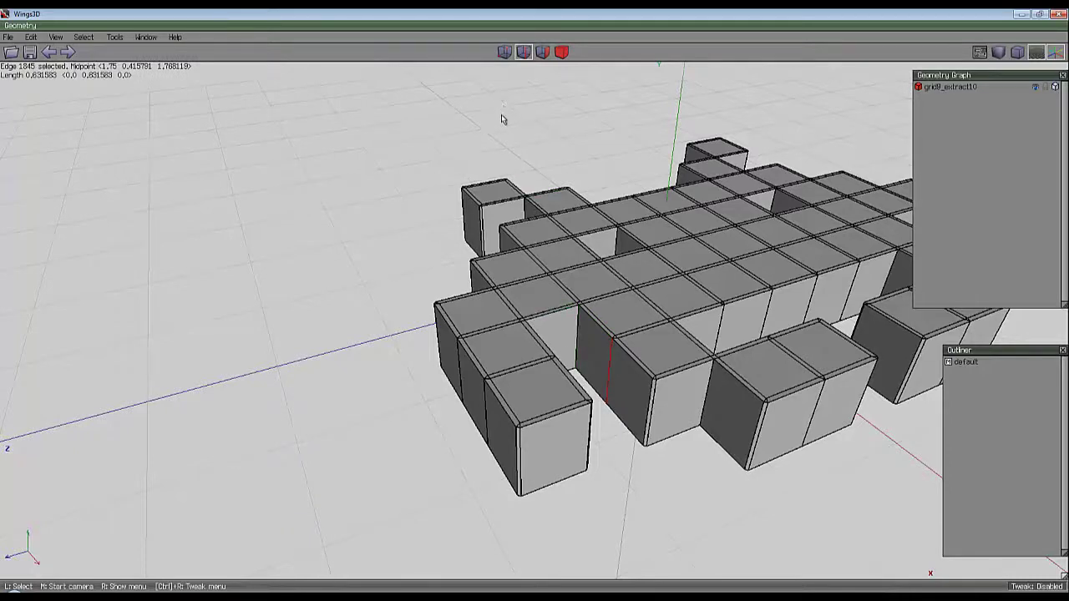
pyautogui.press('i')
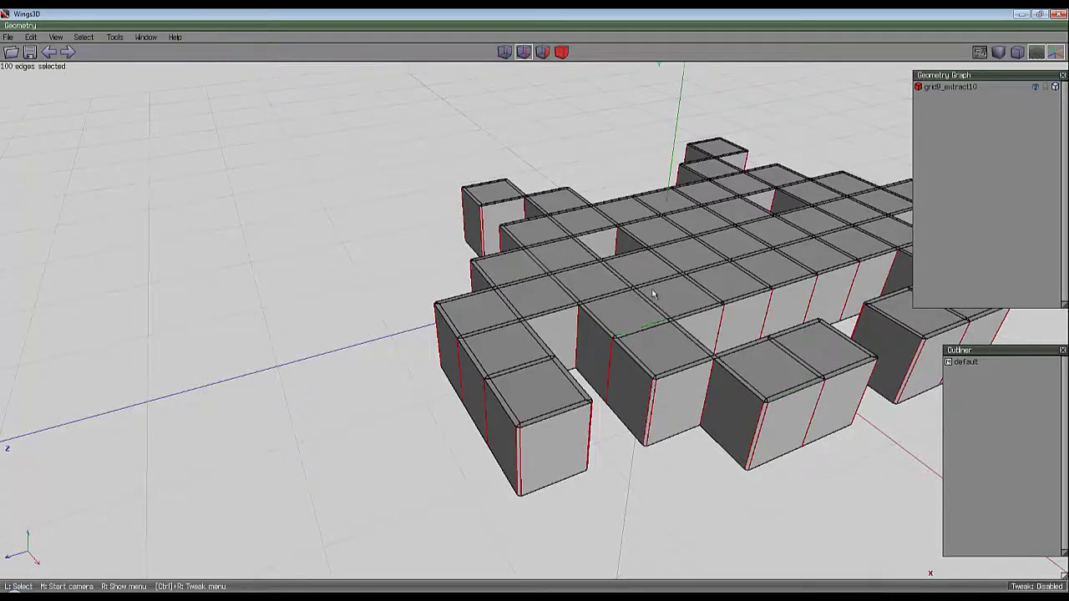
# Bevel the selected upright side edges by a small amount.
pyautogui.rightClick(573, 148)
pyautogui.click(625, 303)
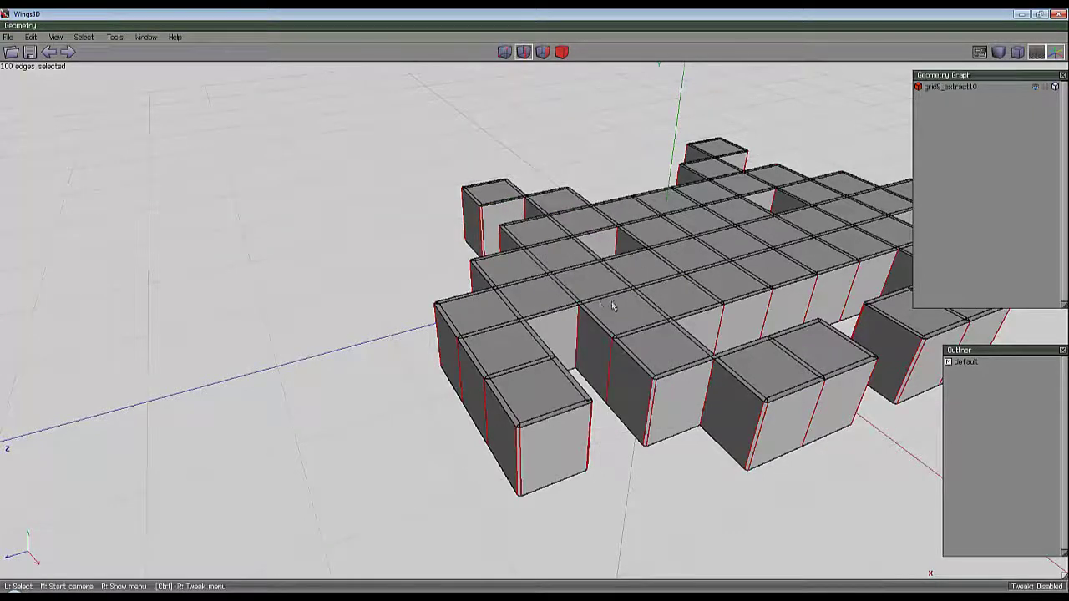
pyautogui.click(540, 313)
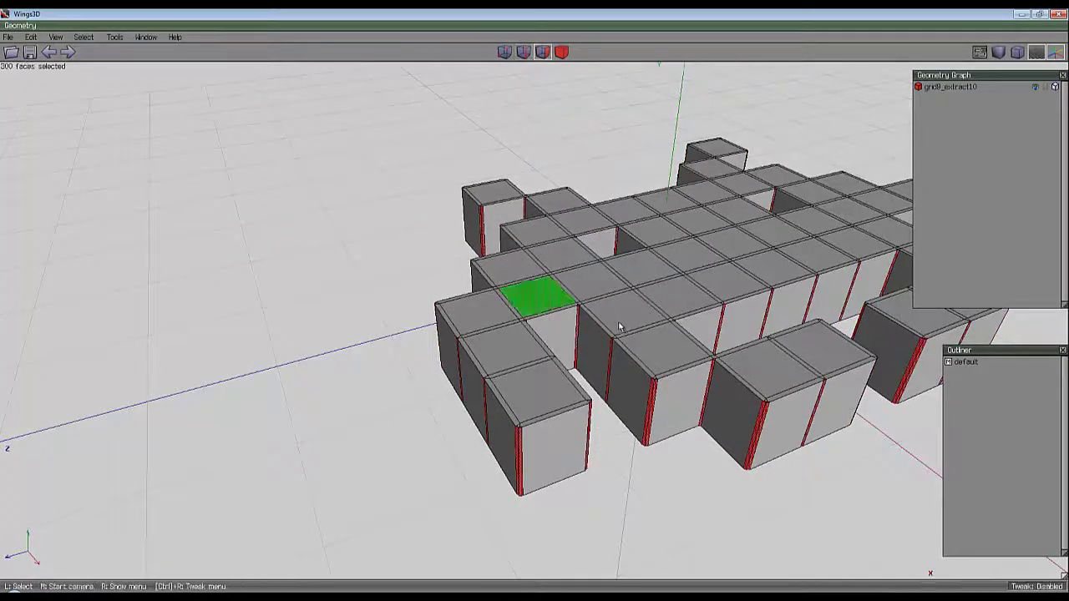
# Run Cleanup on the whole invader body, clear the selection and check the bevelled corners.
pyautogui.click(561, 52)
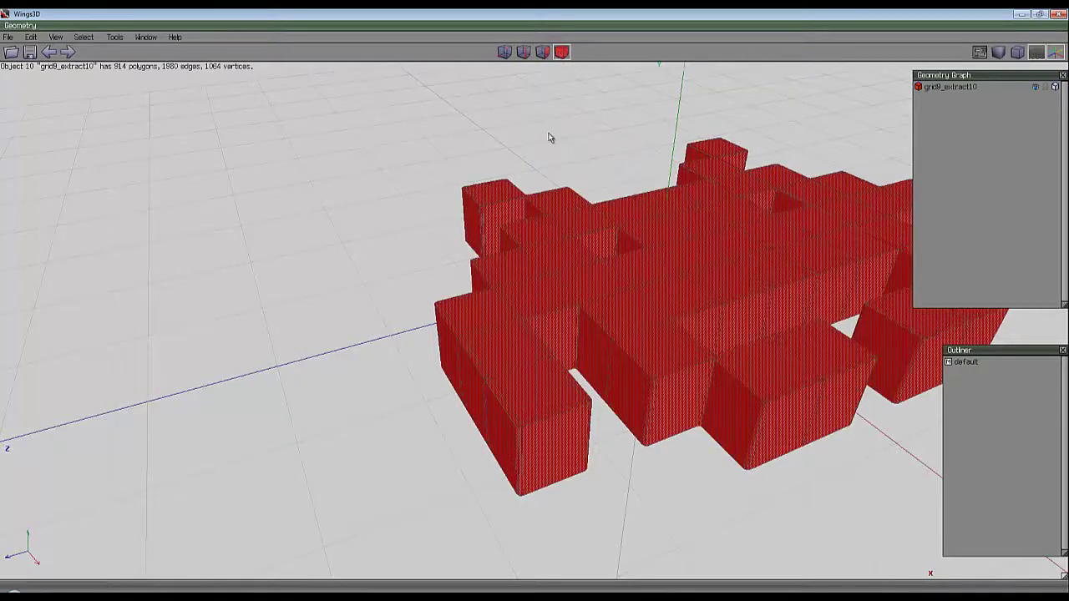
pyautogui.rightClick(548, 137)
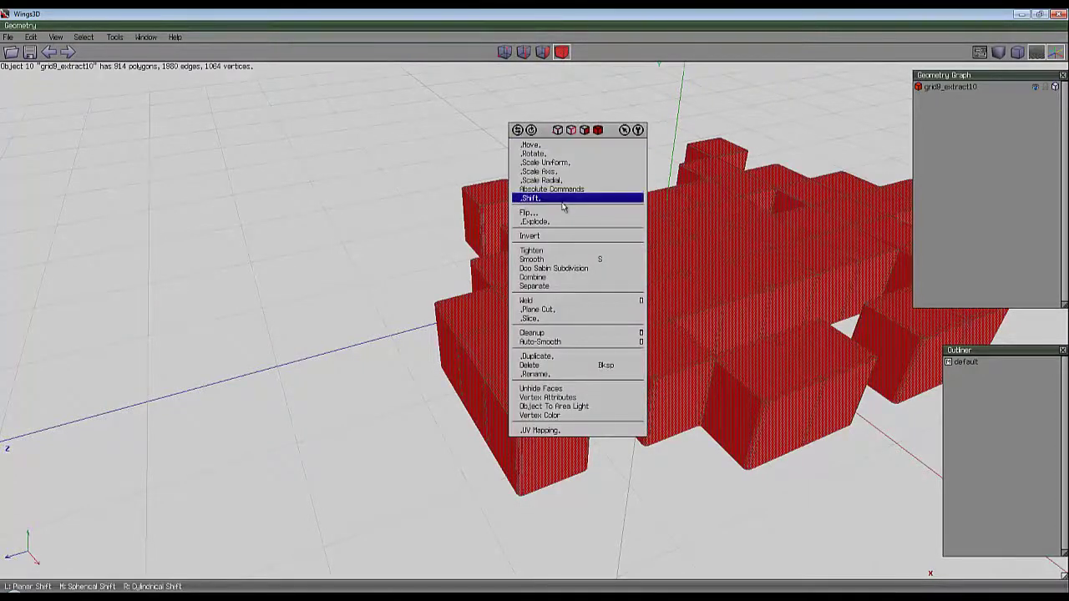
pyautogui.click(530, 333)
pyautogui.scroll(4, 518, 433)
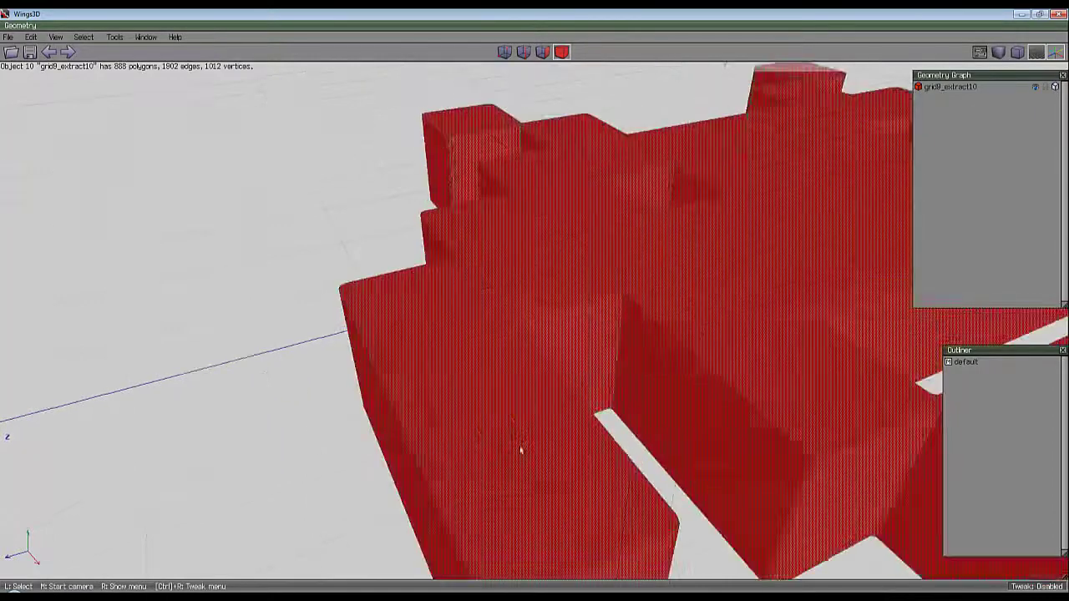
pyautogui.press('space')
pyautogui.scroll(-2, 510, 475)
pyautogui.press('f')
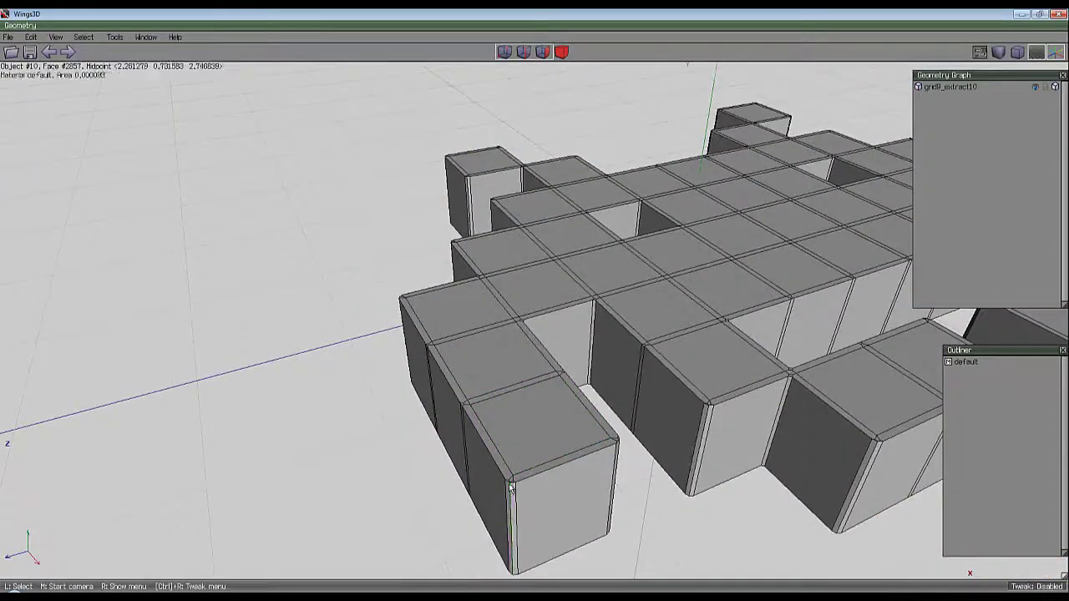
pyautogui.scroll(-2, 493, 359)
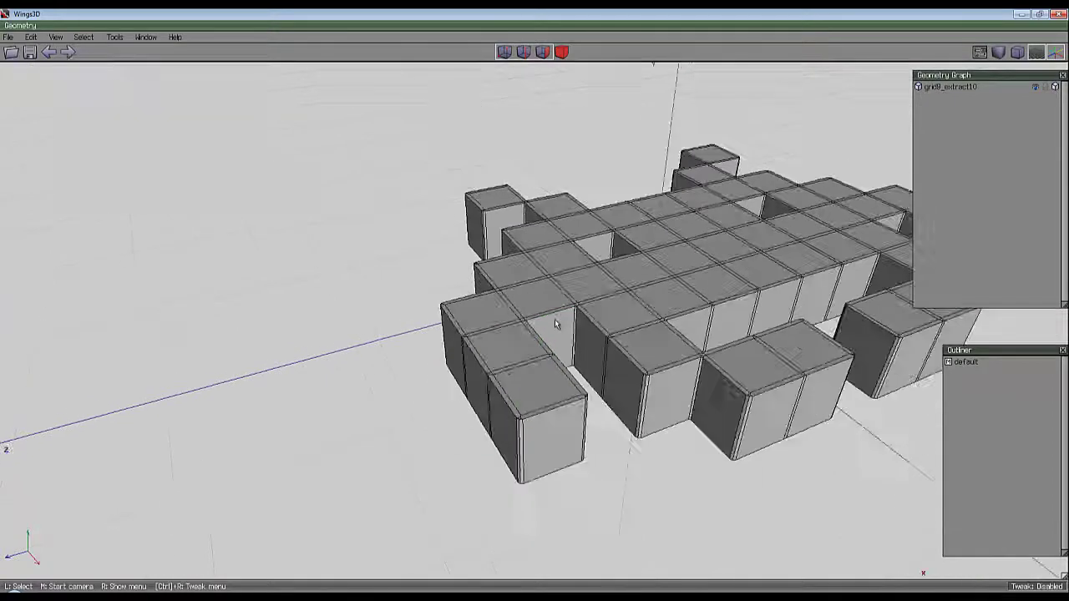
# Select the invader's upper and lower outline edges by expanding one outer arm edge with ring, loop and similar-edge selection.
pyautogui.press('e')
pyautogui.middleClick(535, 311)
pyautogui.click(554, 329)
pyautogui.click(523, 52)
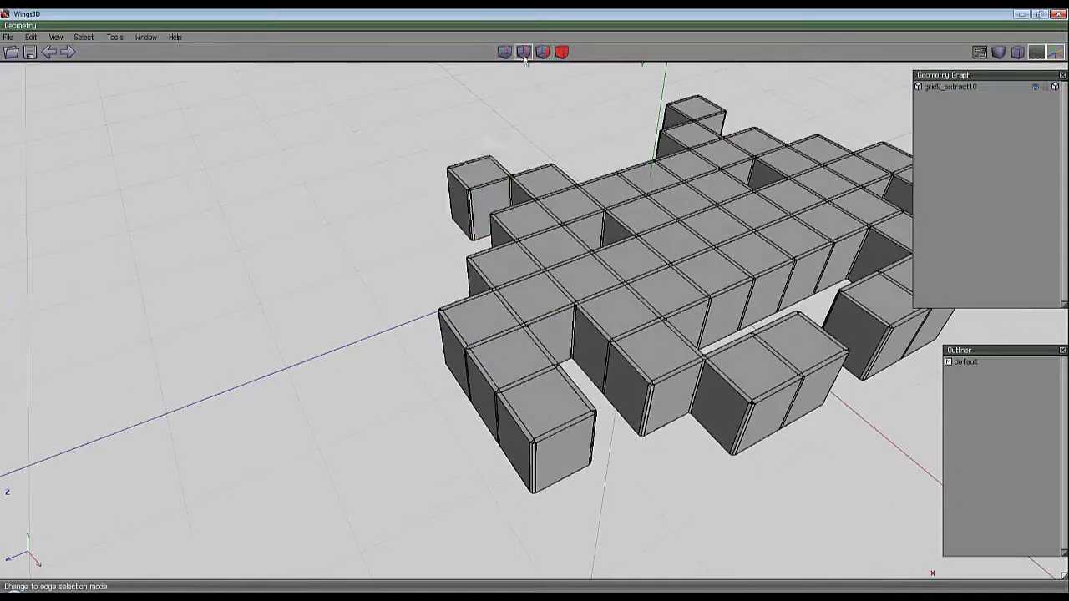
pyautogui.click(514, 427)
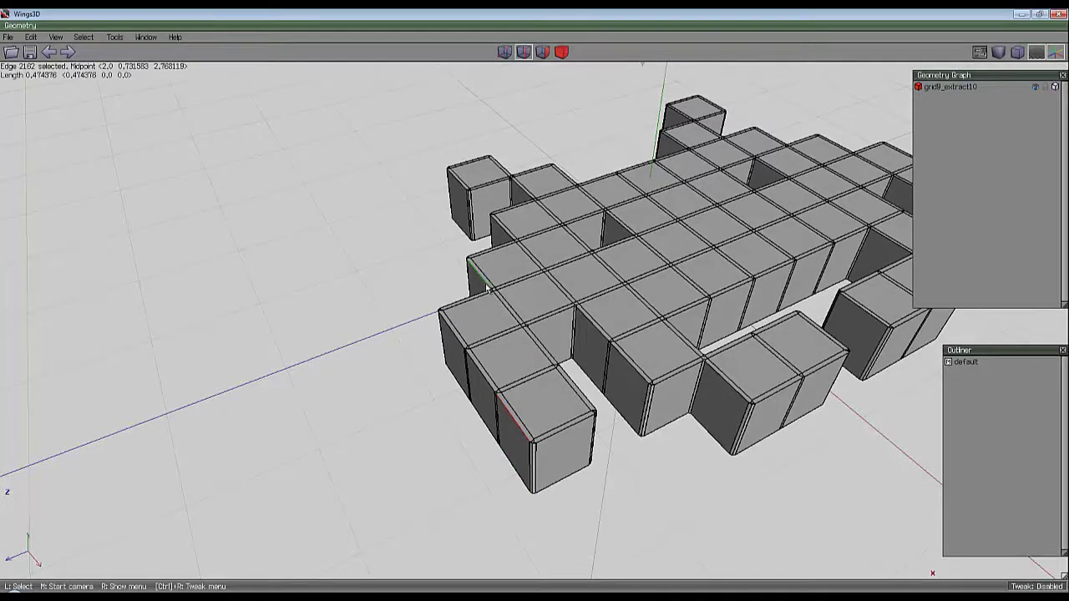
pyautogui.press('g')
pyautogui.press('l')
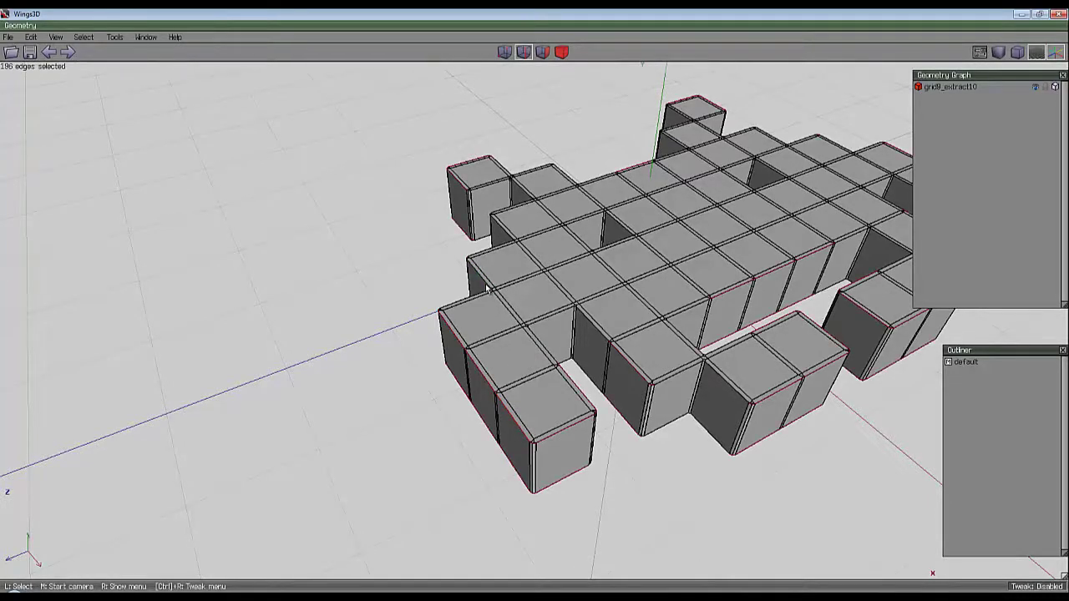
pyautogui.press('i')
pyautogui.press('l')
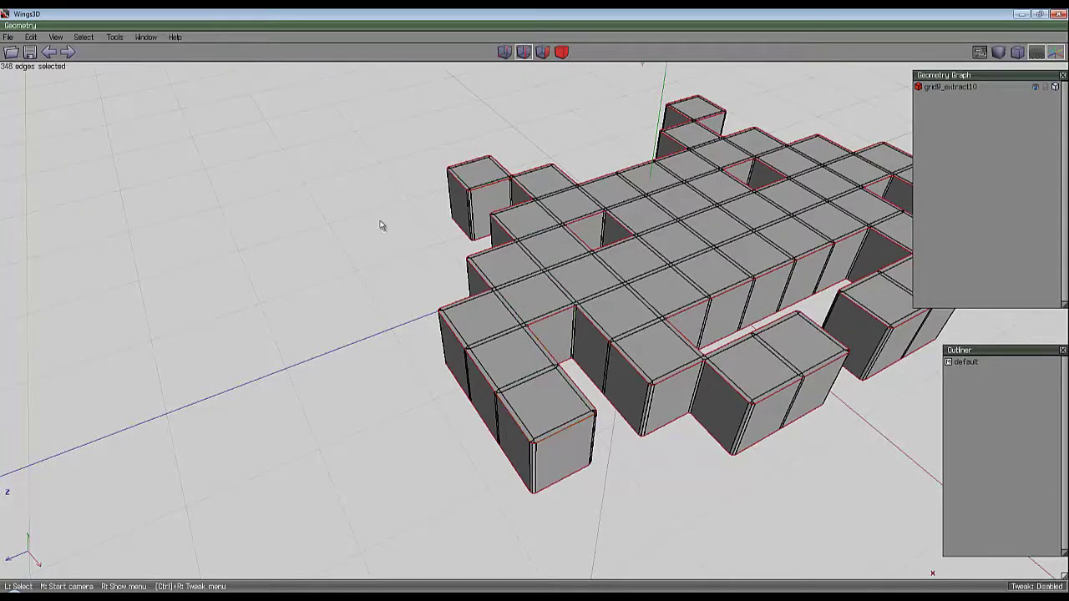
# Bevel the selected upper and lower outline edges by a small amount.
pyautogui.rightClick(357, 179)
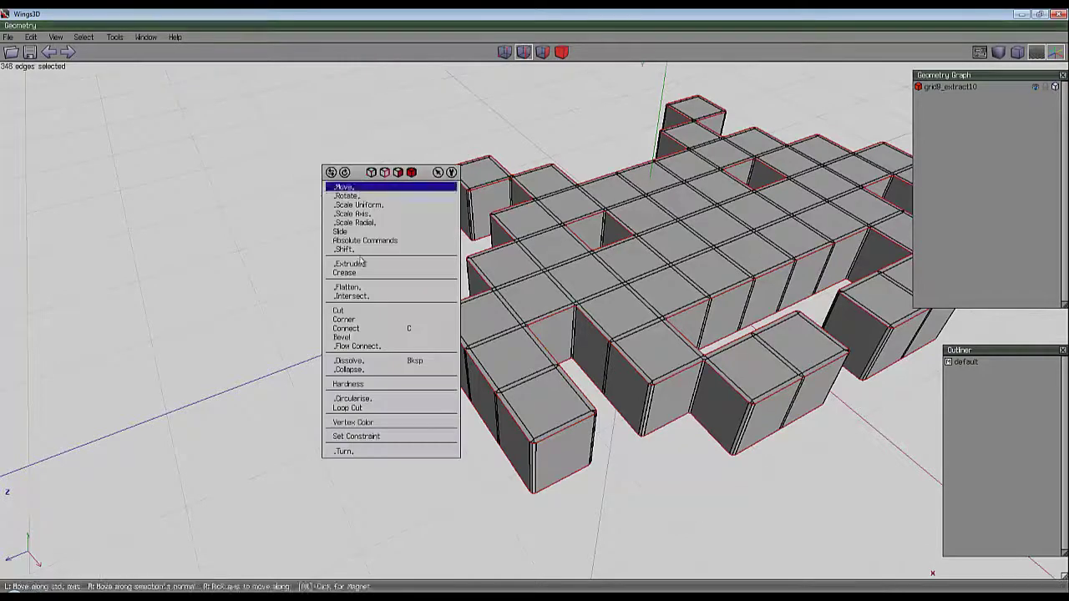
pyautogui.click(361, 346)
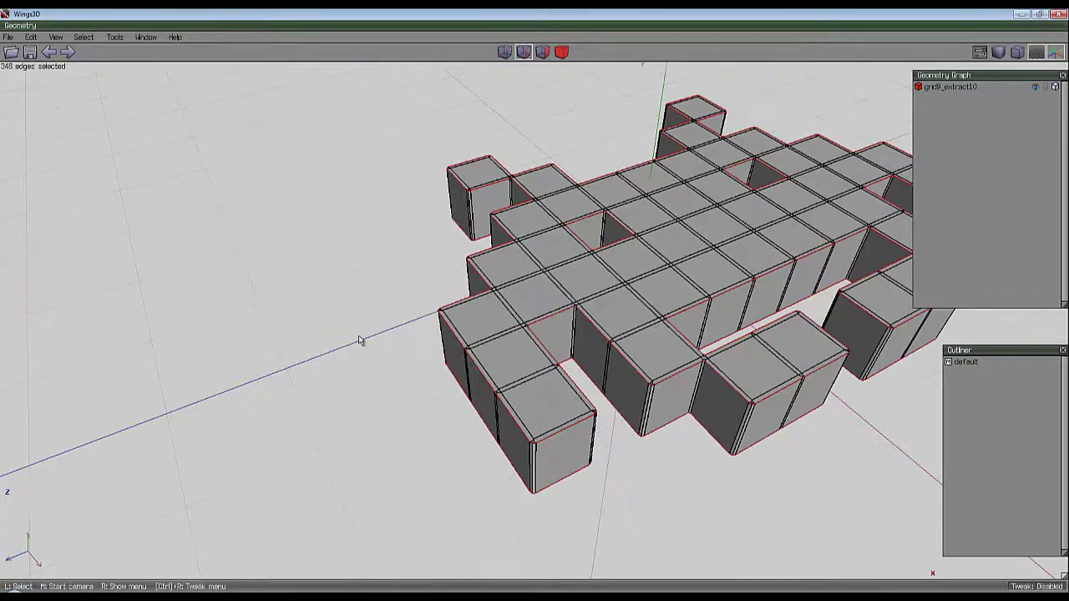
pyautogui.click(535, 311)
pyautogui.middleClick(422, 293)
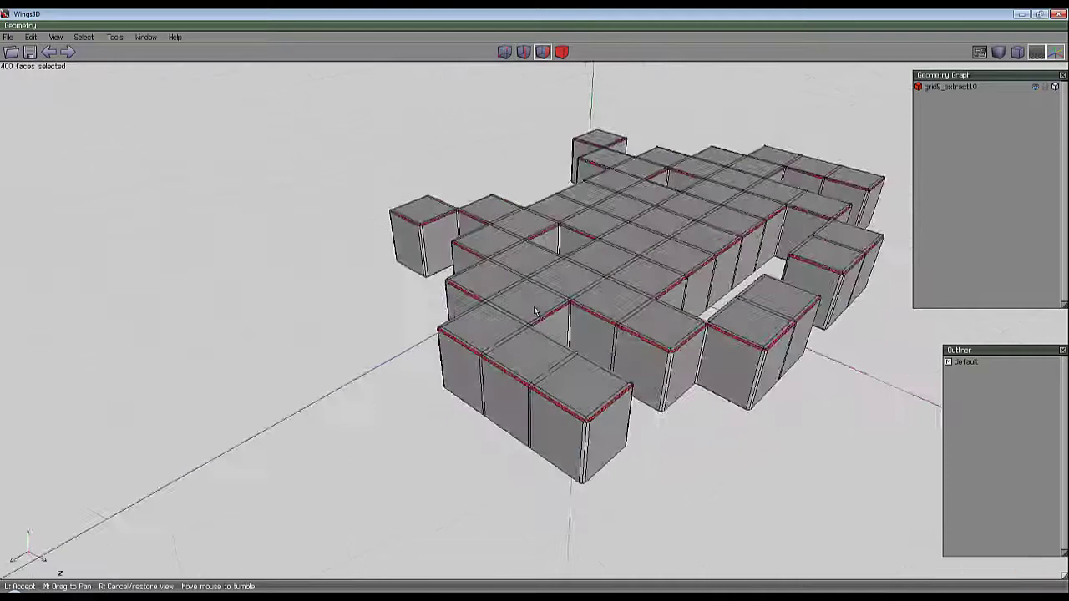
pyautogui.click(535, 311)
# Clean up the whole invader body after the outline bevel and clear the selection.
pyautogui.rightClick(496, 126)
pyautogui.click(560, 53)
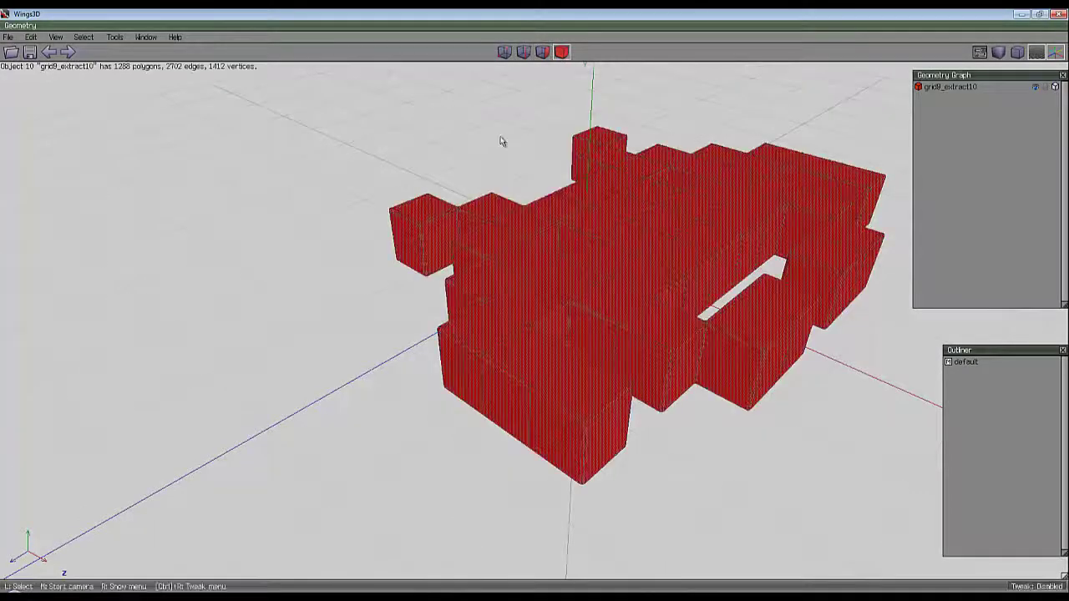
pyautogui.rightClick(501, 141)
pyautogui.click(506, 337)
pyautogui.moveTo(489, 298); pyautogui.dragTo(542, 362, button='middle')
pyautogui.press('e')
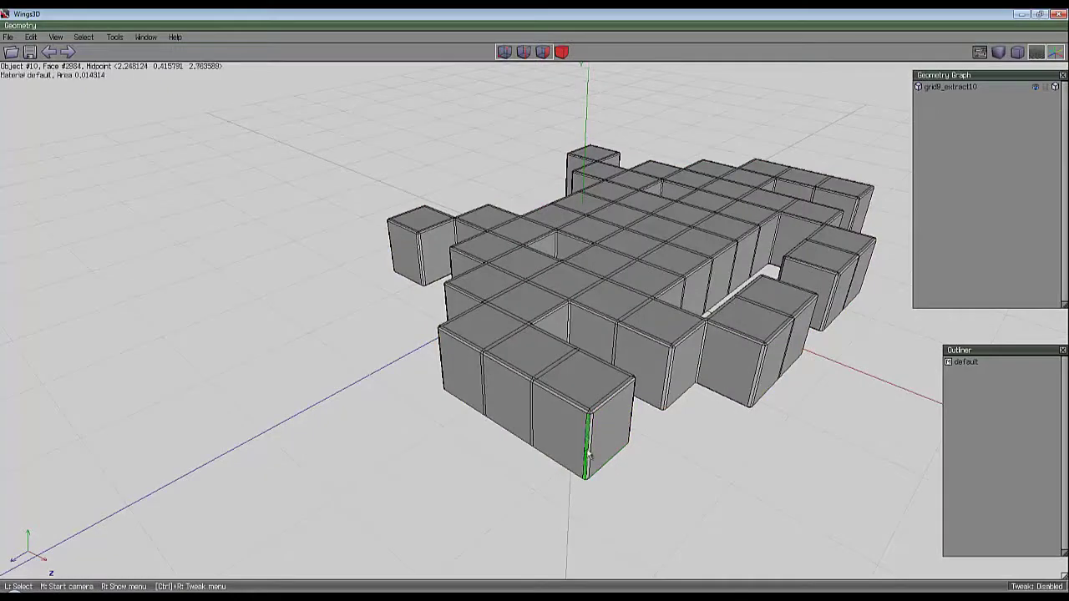
# Select all similar vertical side edges of the invader and connect them with a mid-height edge loop.
pyautogui.click(540, 417)
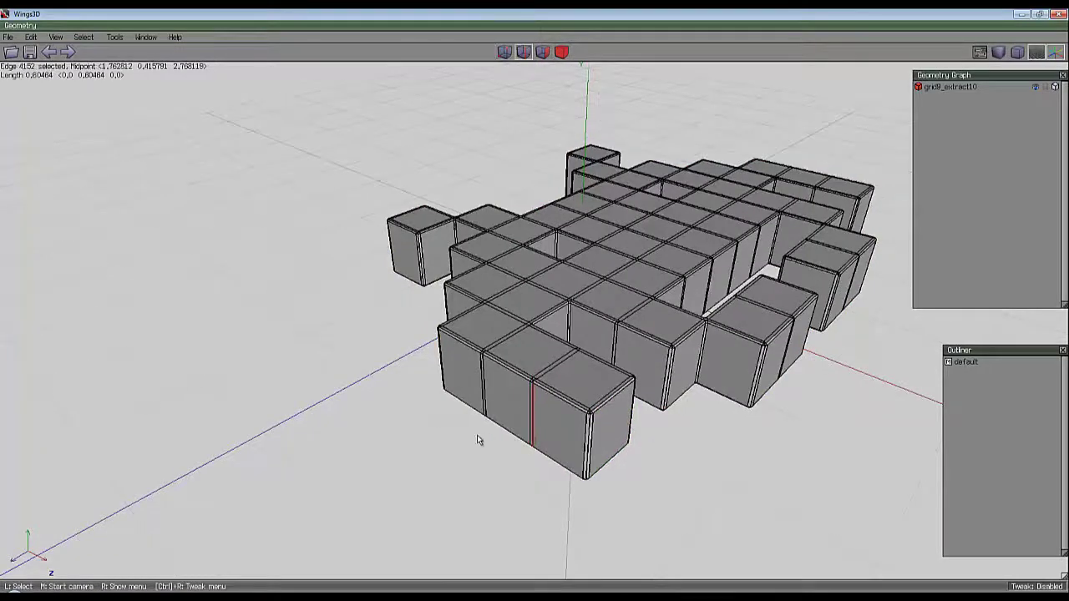
pyautogui.press('i')
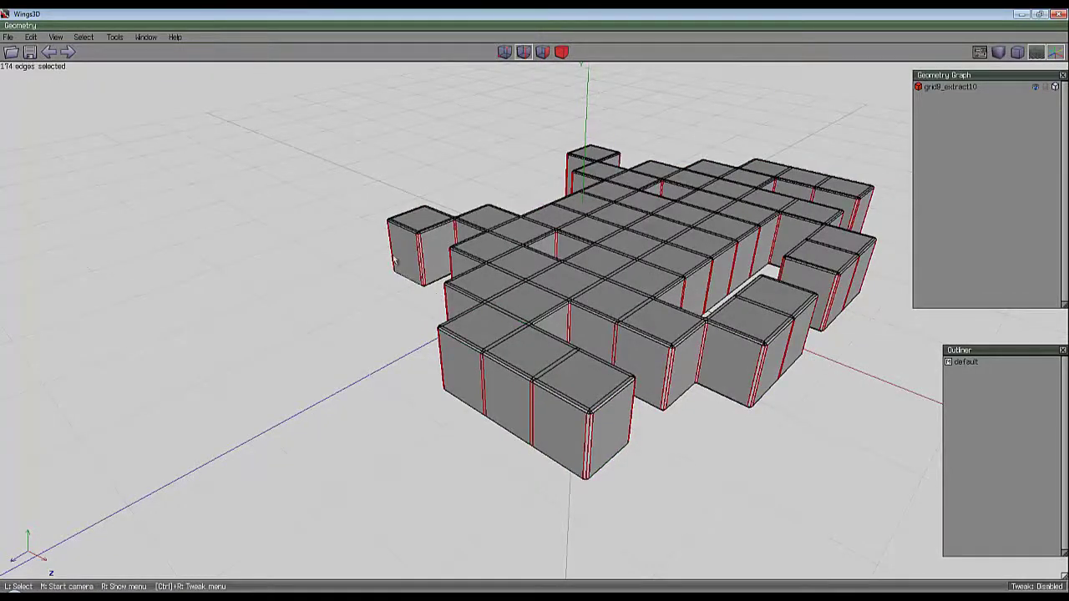
pyautogui.press('c')
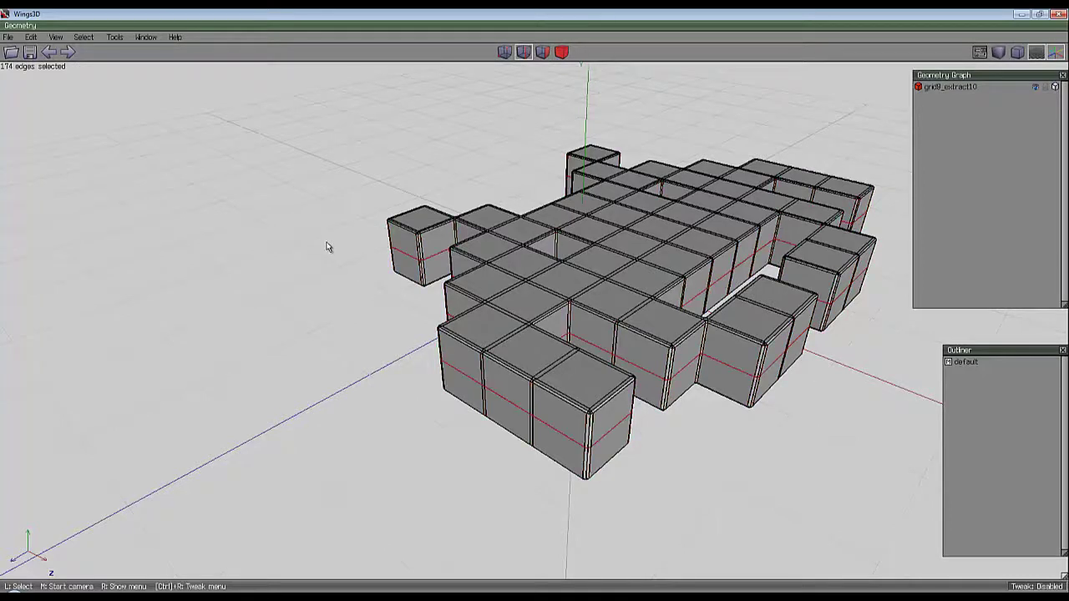
# Bevel the mid-height edge loop by about 0.244 so its edges sit near the upper and lower outlines.
pyautogui.rightClick(334, 204)
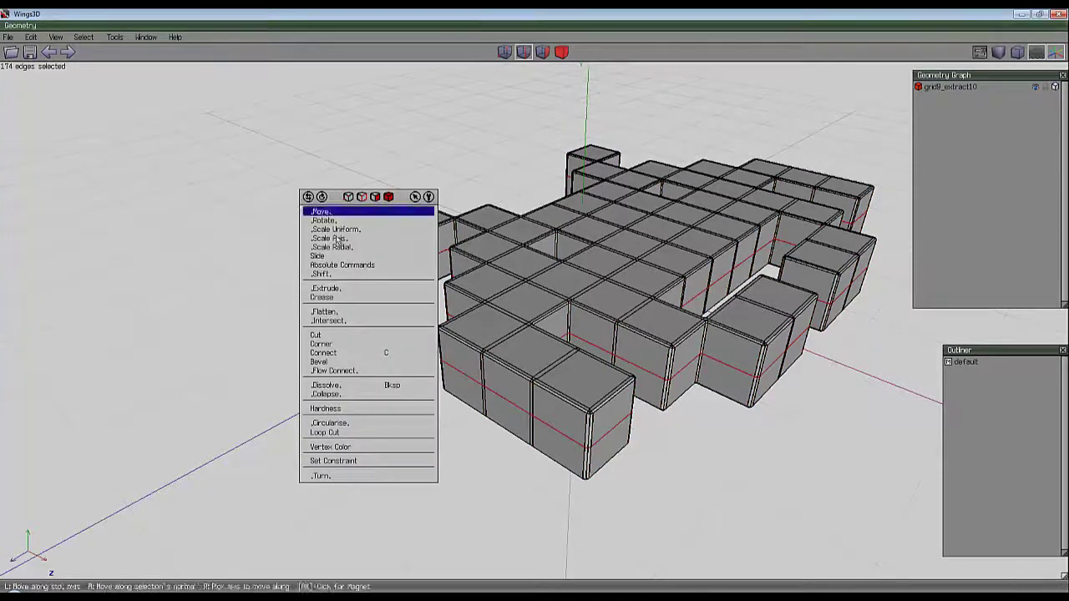
pyautogui.click(334, 370)
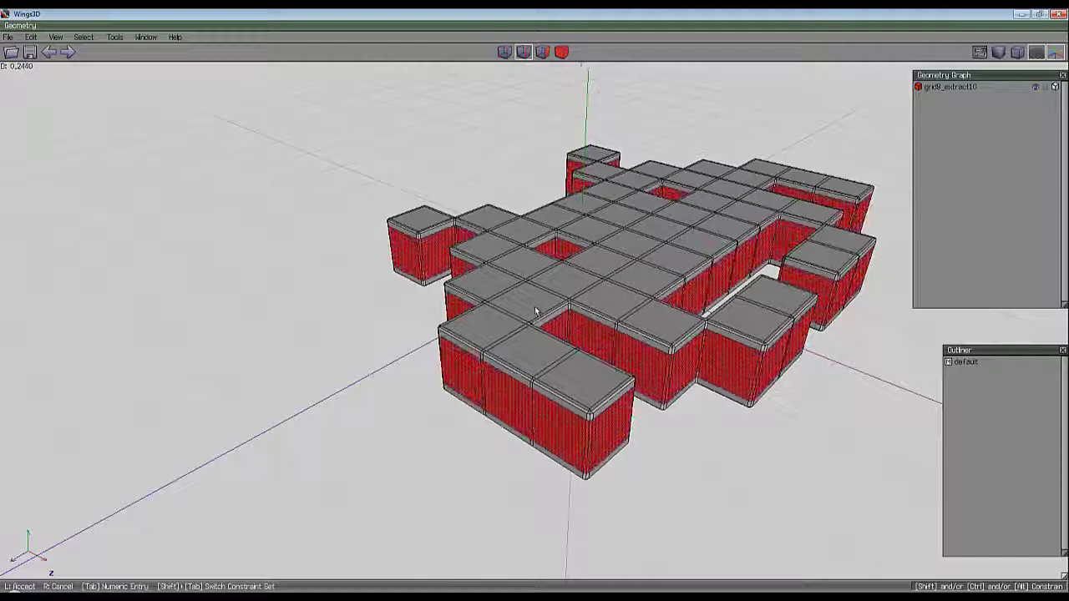
pyautogui.click(542, 315)
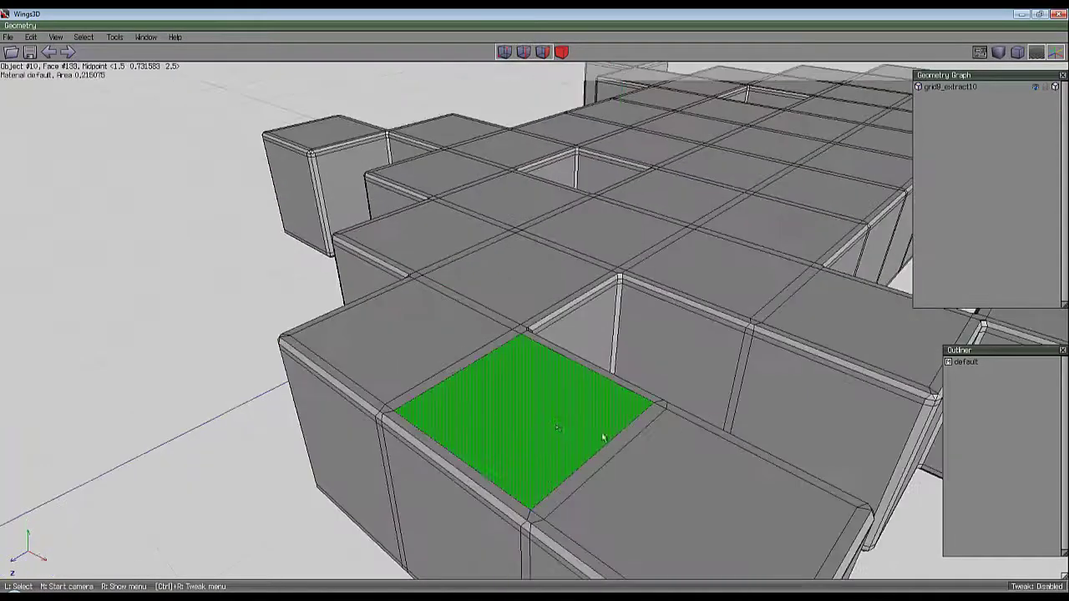
# Examine the bevelled invader from several angles, including its edges and corners in smooth shading.
pyautogui.middleClick(604, 434)
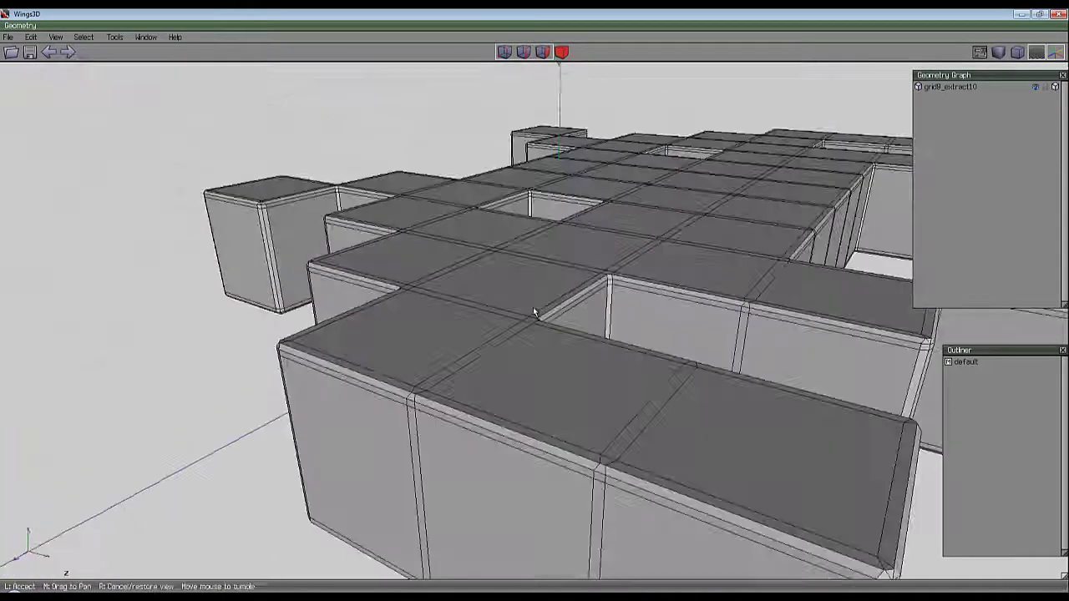
pyautogui.scroll(-8, 535, 311)
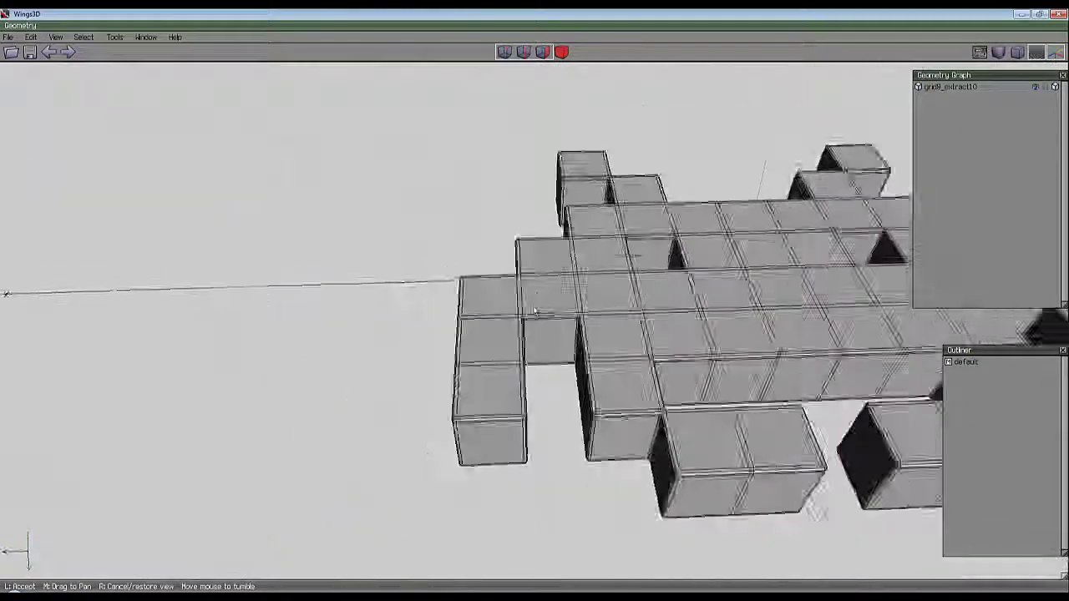
pyautogui.scroll(5, 534, 312)
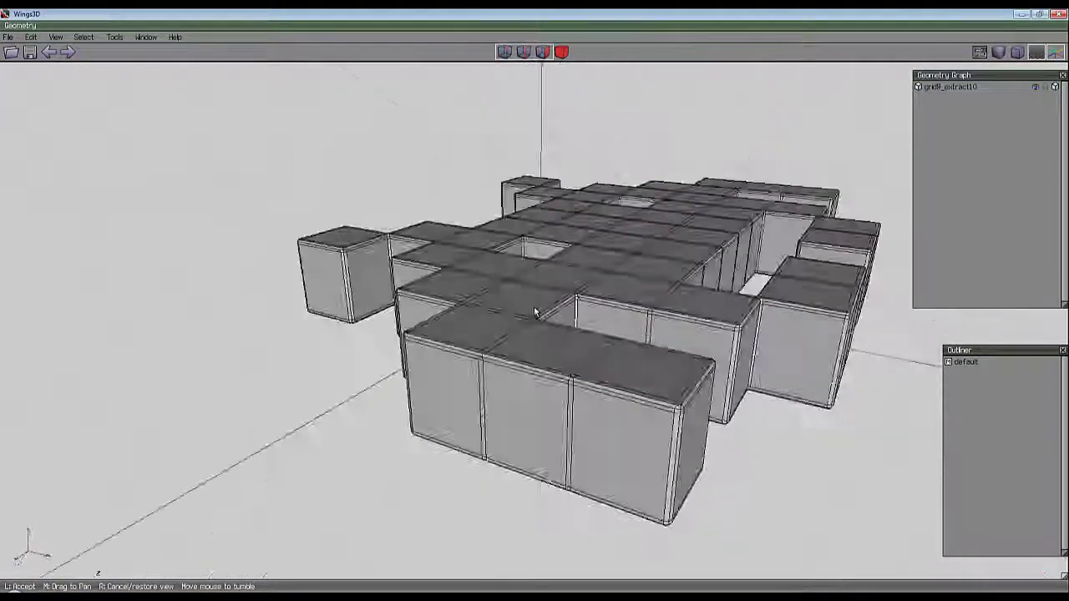
pyautogui.click(543, 378)
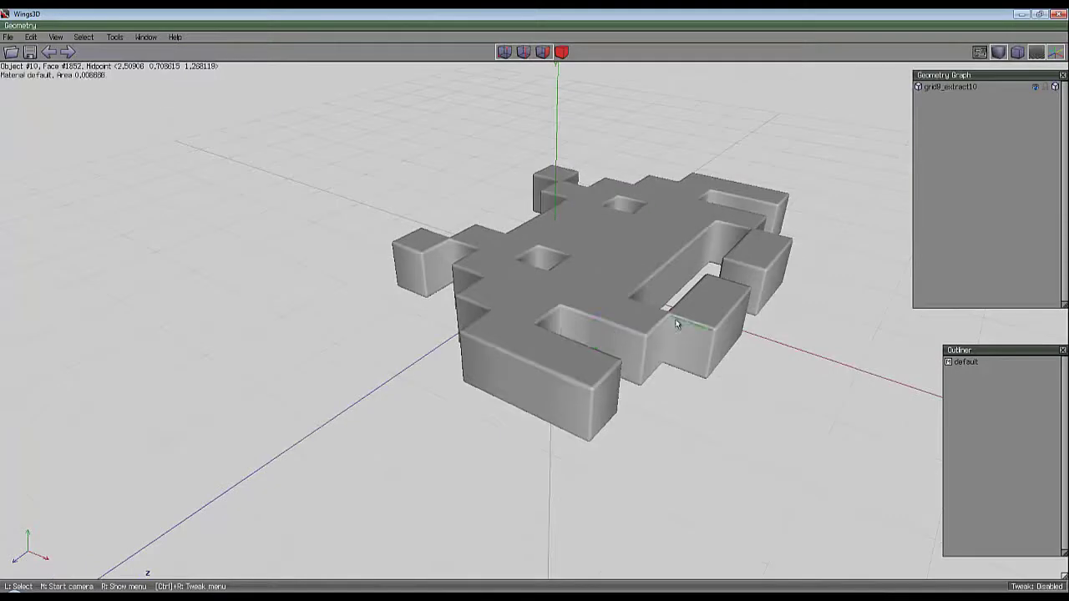
pyautogui.middleClick(677, 325)
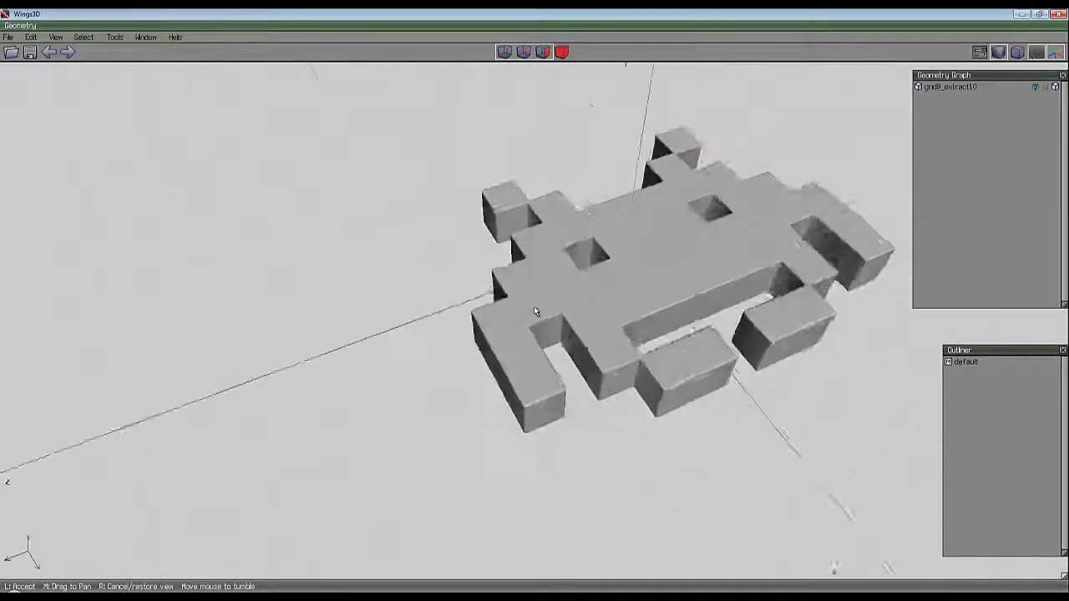
pyautogui.click(654, 316)
pyautogui.scroll(5, 654, 316)
pyautogui.middleClick(652, 337)
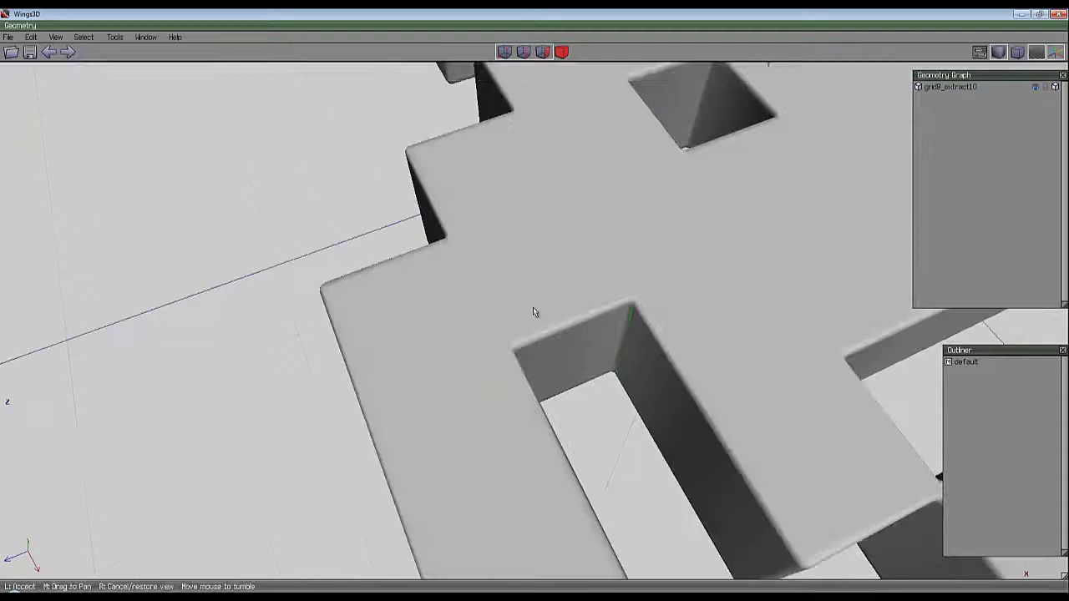
pyautogui.click(576, 332)
pyautogui.scroll(-5, 576, 332)
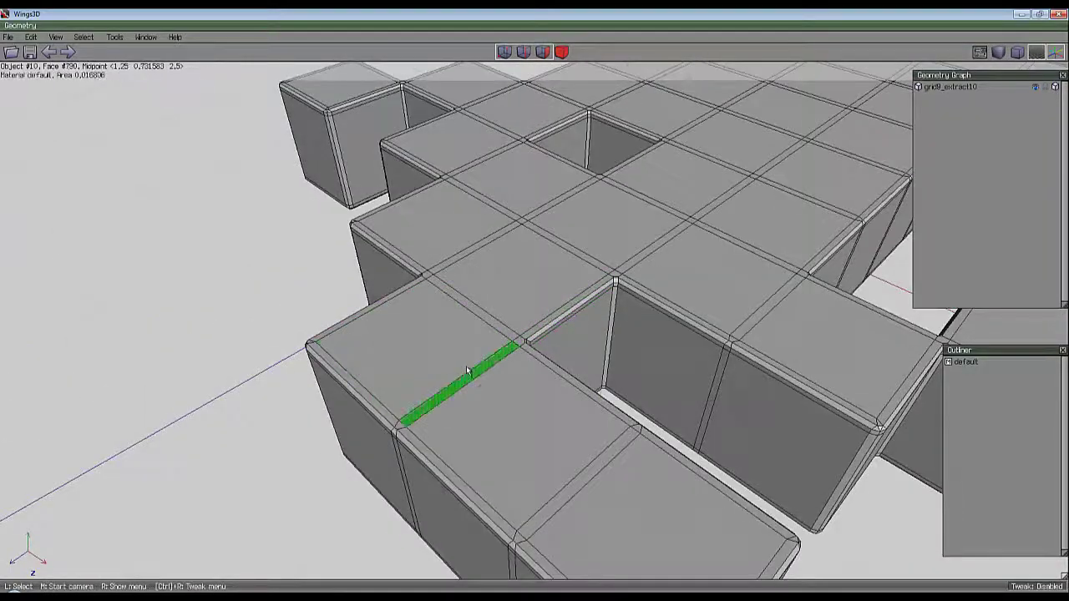
# Examine the edge strips around the arms, legs and inner corners of the invader from above and the sides.
pyautogui.middleClick(532, 308)
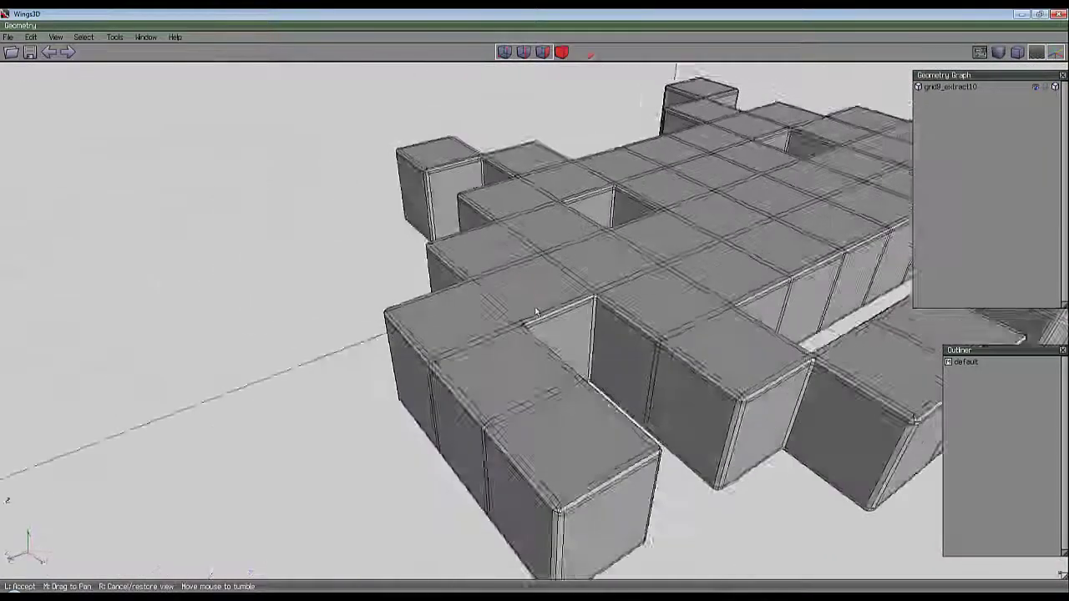
pyautogui.click(488, 357)
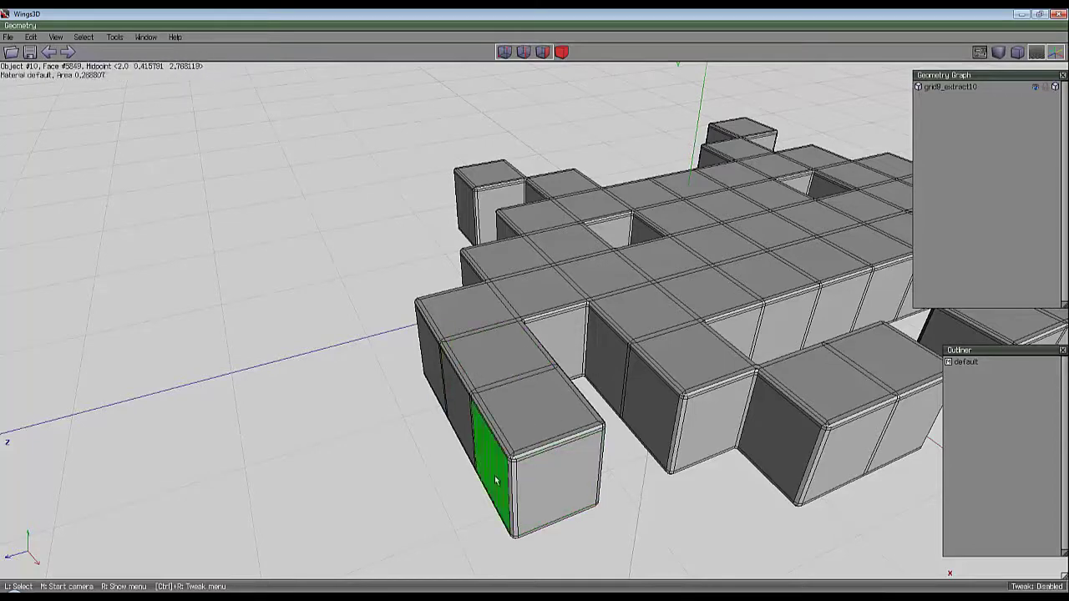
pyautogui.scroll(3, 629, 338)
pyautogui.middleClick(637, 338)
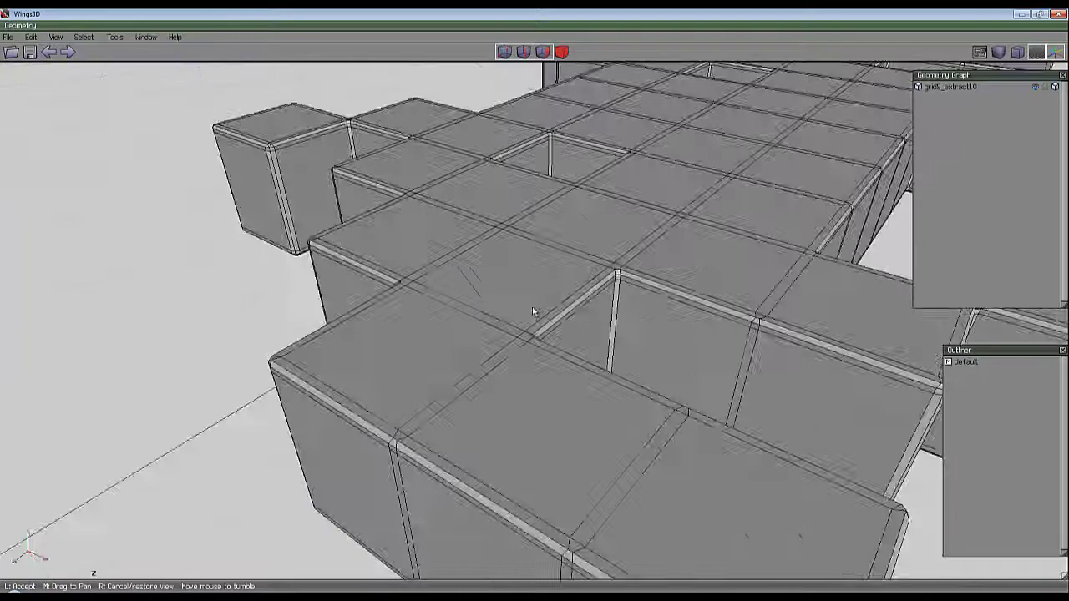
pyautogui.click(534, 307)
pyautogui.scroll(-1, 527, 272)
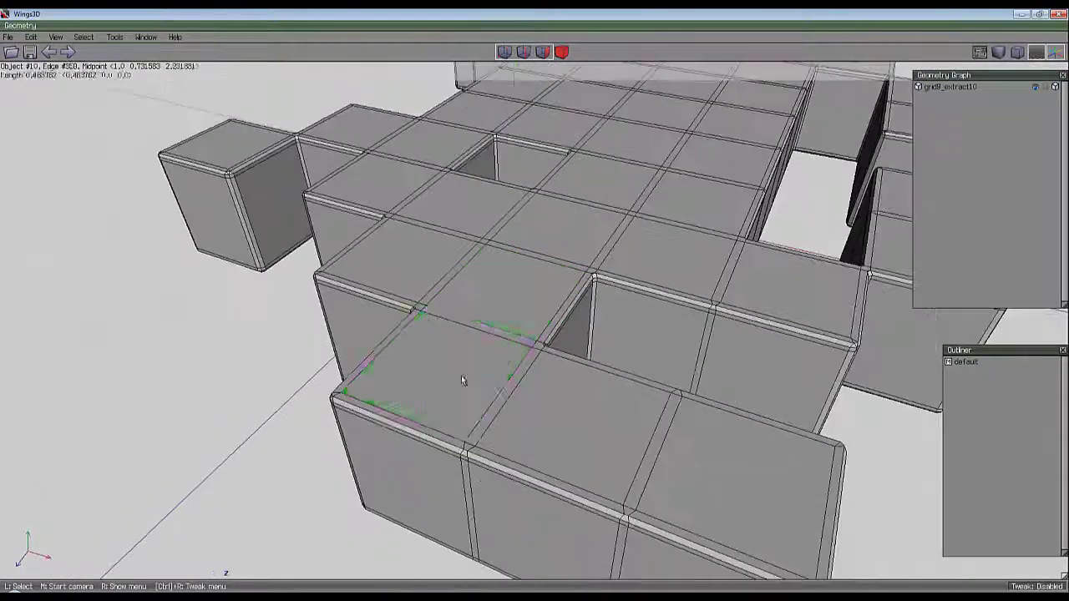
pyautogui.middleClick(495, 342)
pyautogui.click(516, 472)
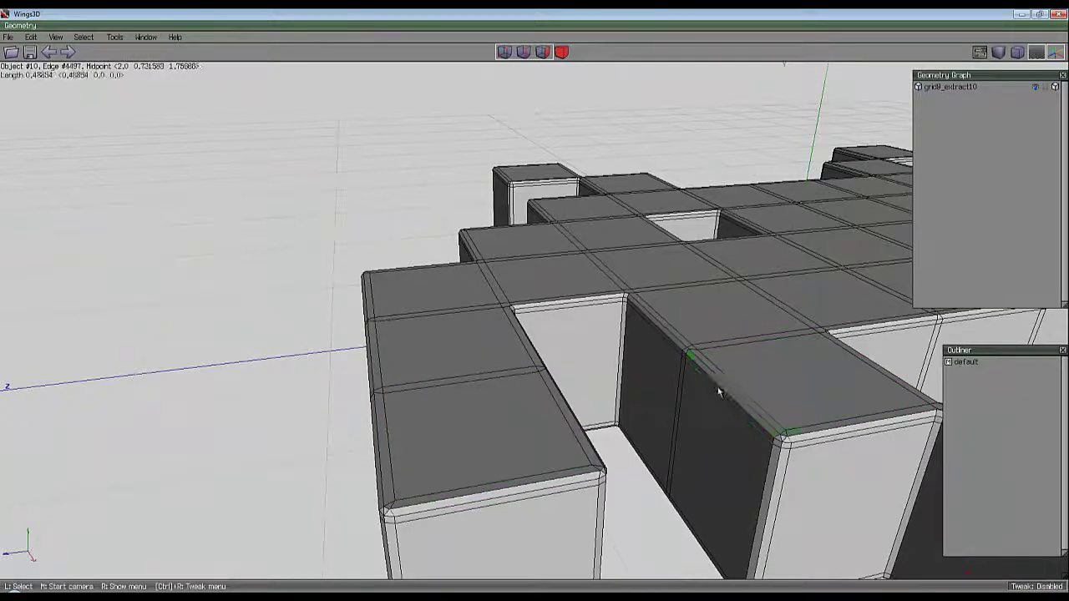
pyautogui.middleClick(504, 388)
pyautogui.click(516, 384)
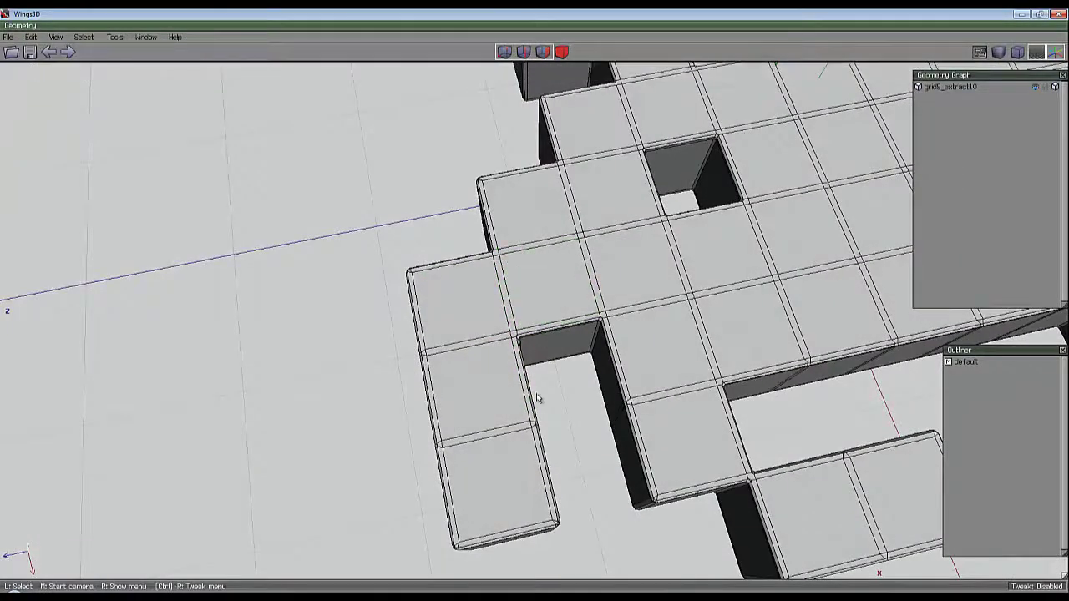
pyautogui.scroll(-1, 482, 334)
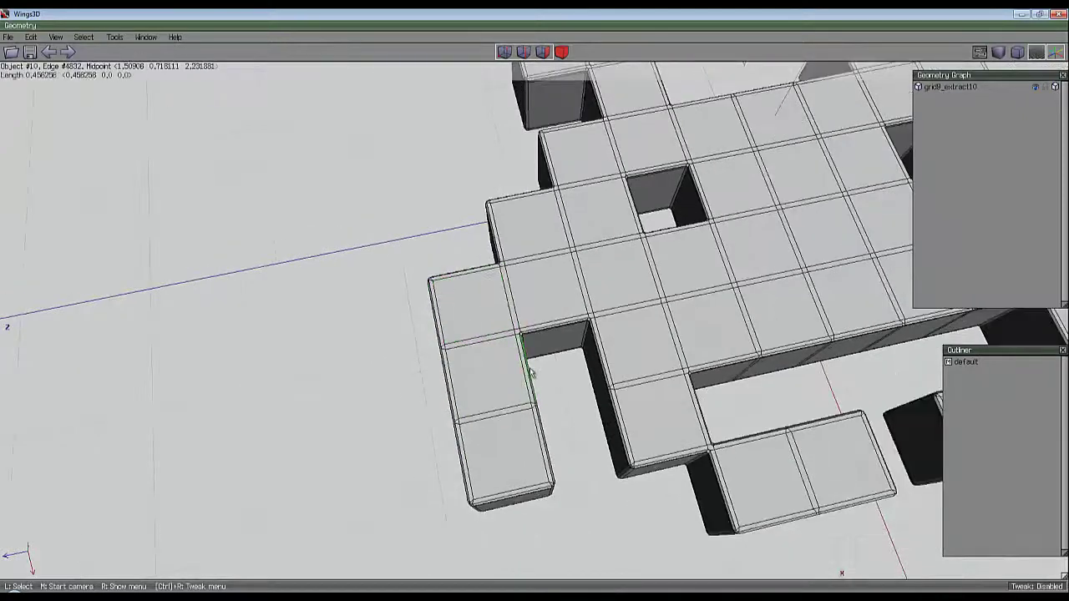
pyautogui.scroll(-1, 532, 370)
pyautogui.middleClick(687, 332)
pyautogui.click(537, 309)
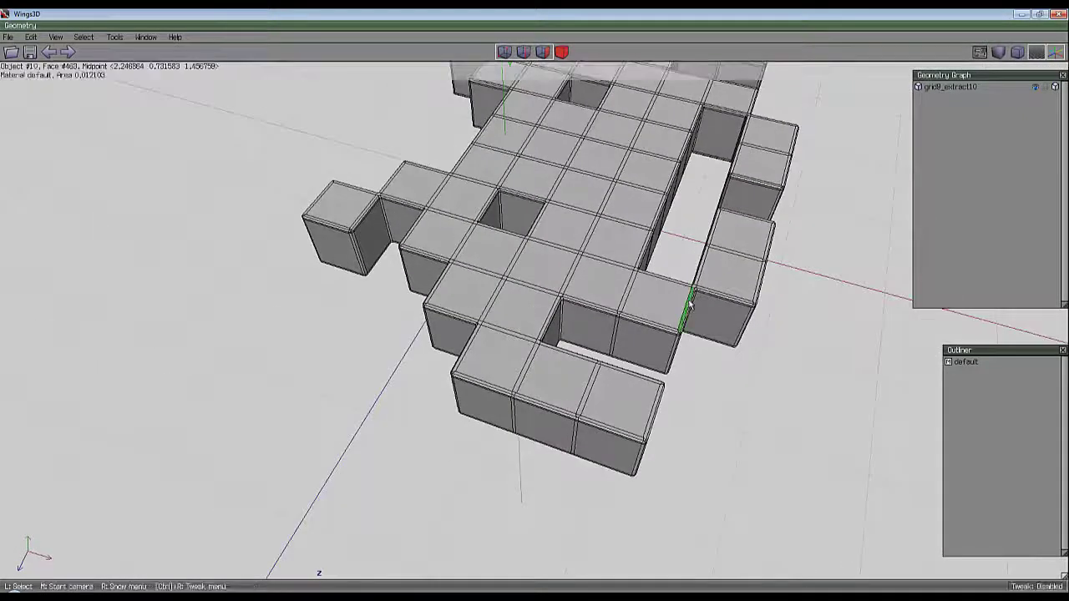
pyautogui.middleClick(676, 299)
pyautogui.click(608, 409)
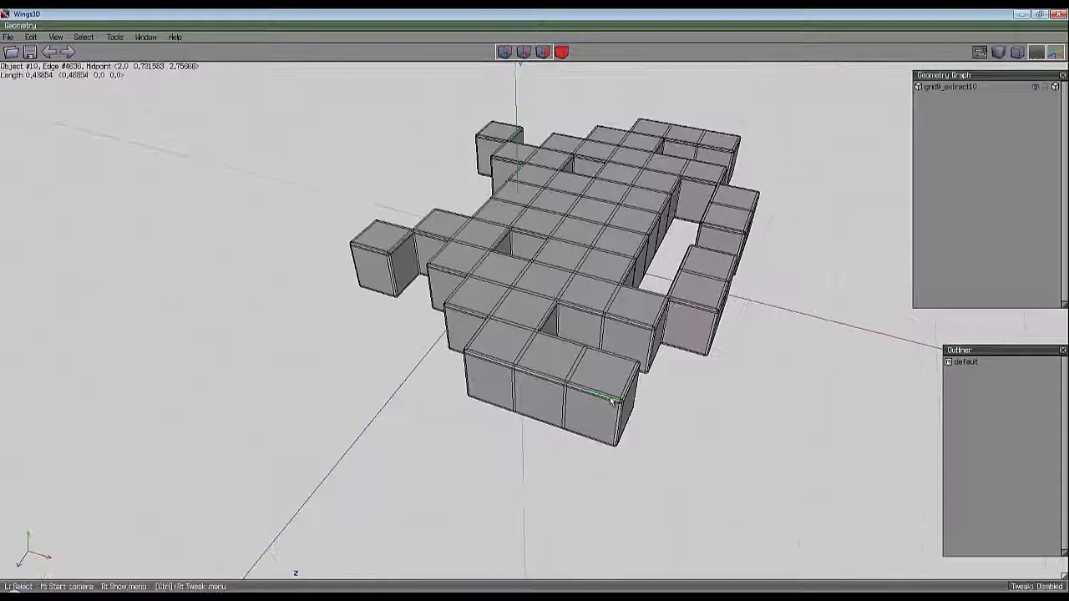
pyautogui.middleClick(435, 251)
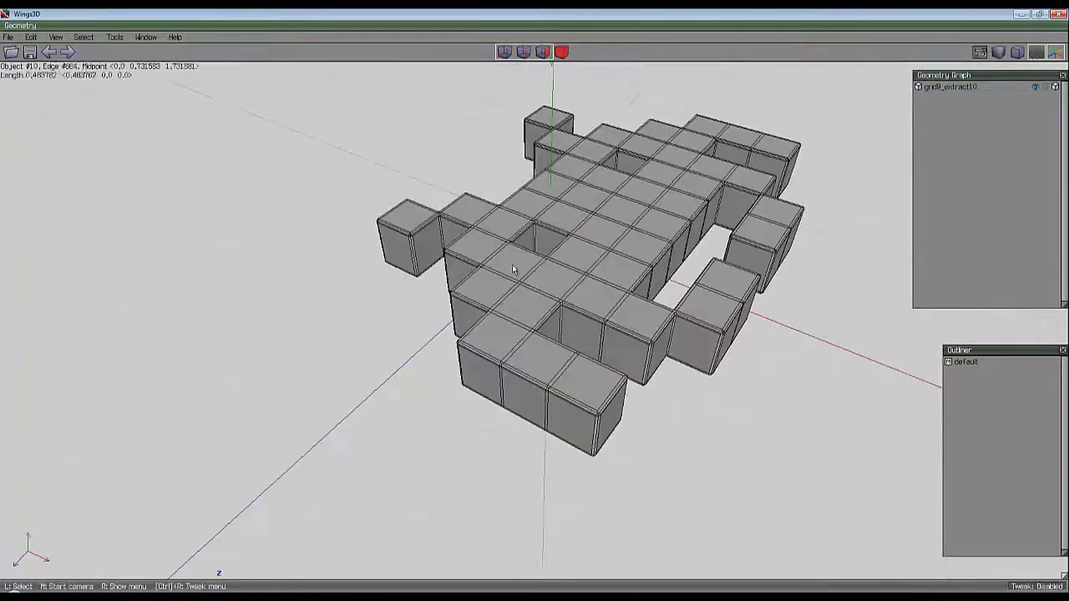
pyautogui.click(363, 226)
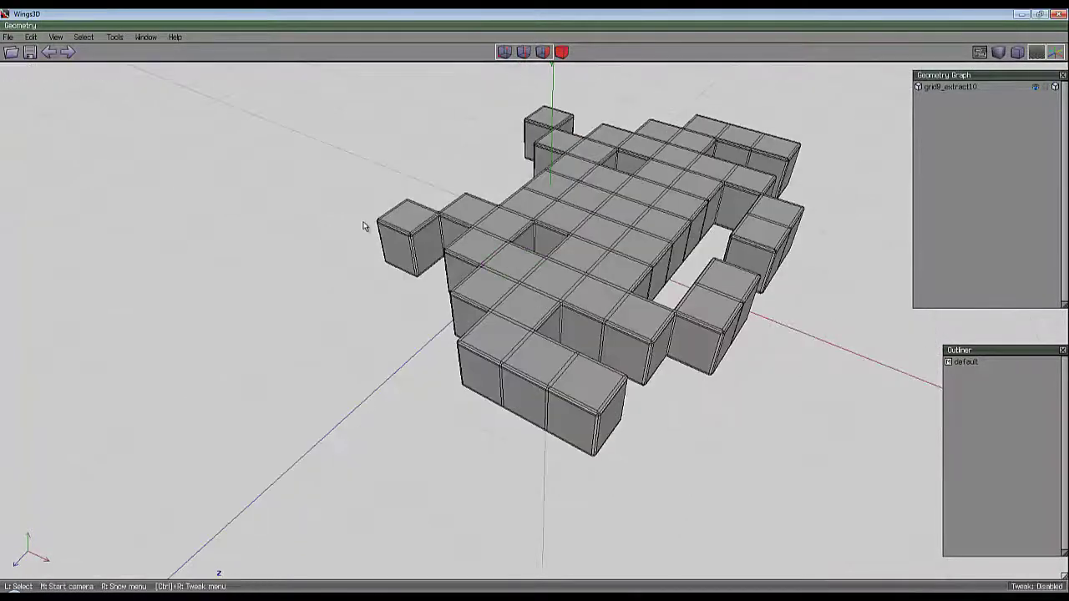
# Export the invader as a Wavefront OBJ file named Invader2.obj in the +grab this folder.
pyautogui.click(9, 39)
pyautogui.moveTo(43, 155)
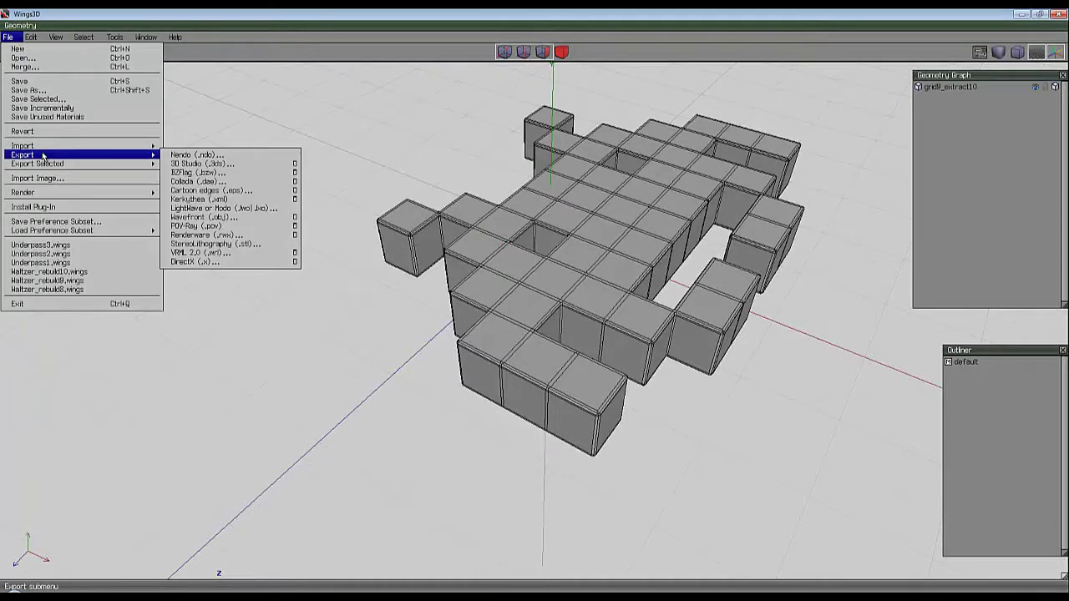
pyautogui.click(254, 218)
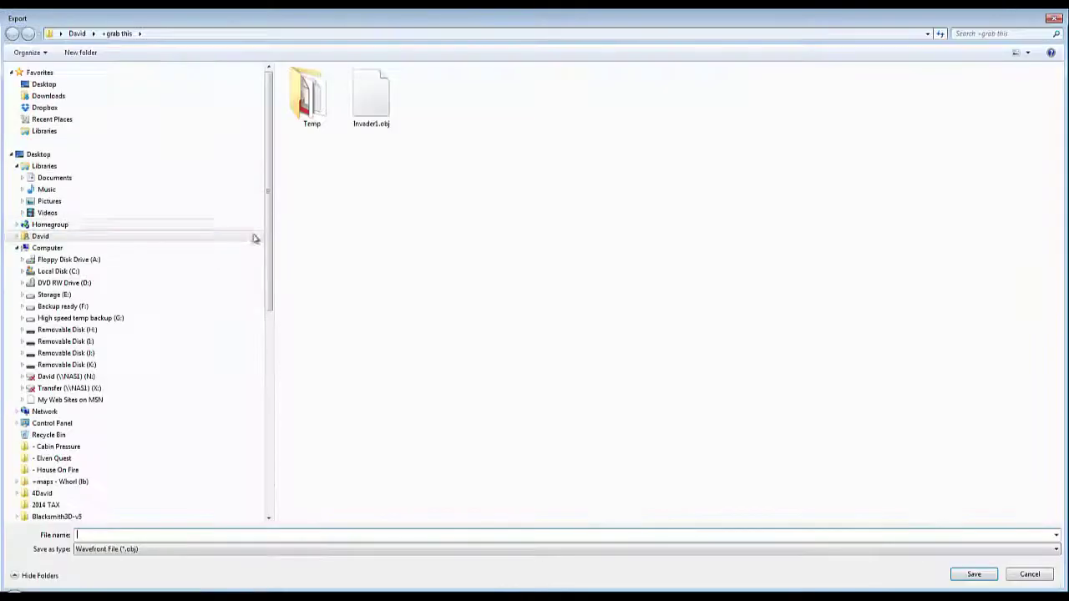
pyautogui.click(371, 125)
pyautogui.doubleClick(98, 536)
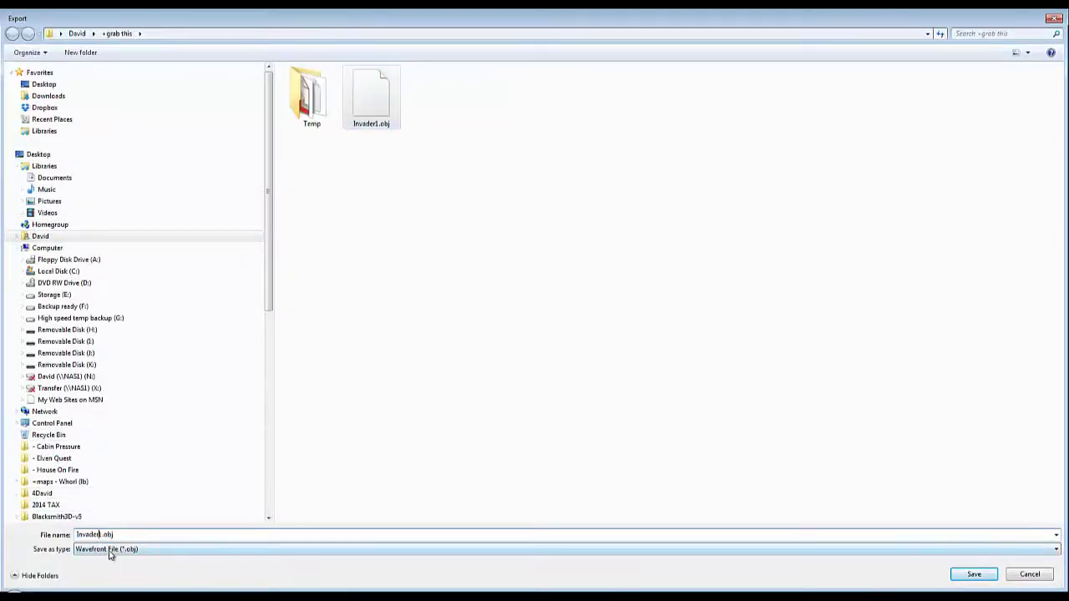
pyautogui.press('BackSpace')
pyautogui.write('2')
pyautogui.press('Return')
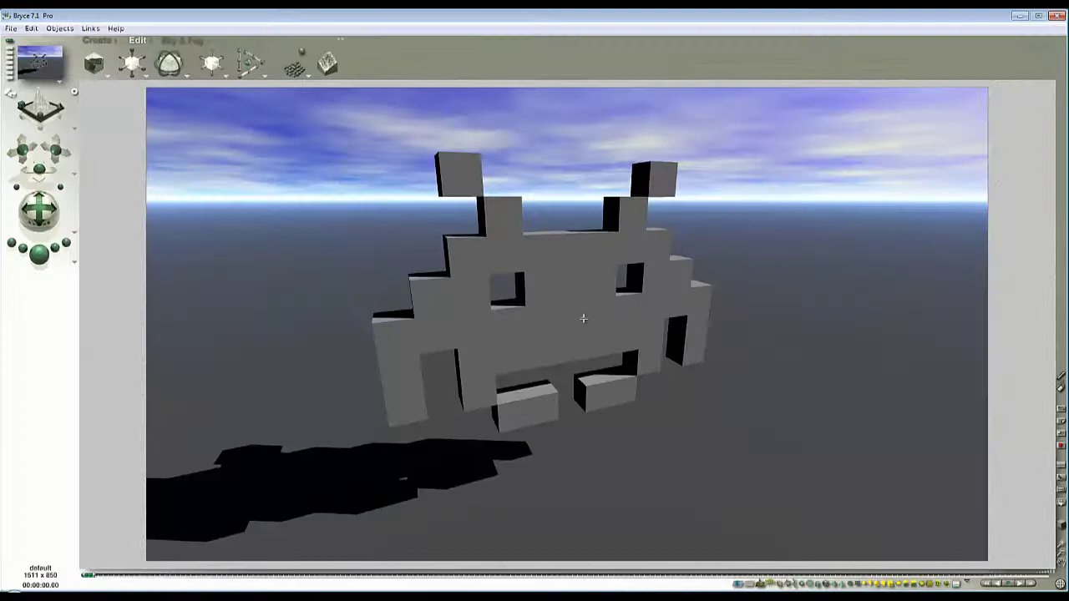
# Switch to Bryce, move the original invader aside and reposition the camera to make room beside it.
pyautogui.click(577, 309)
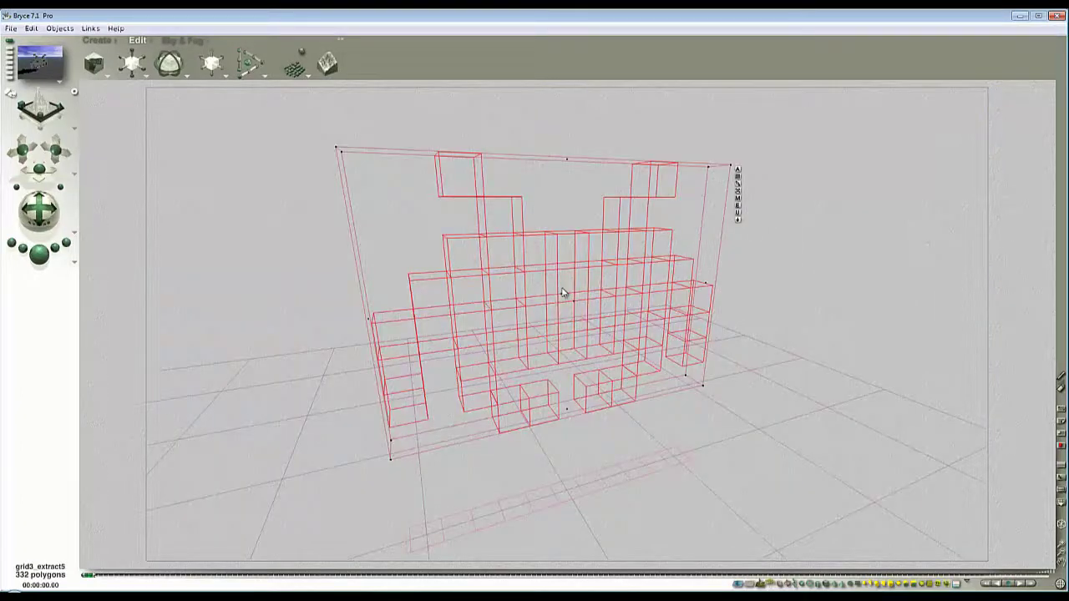
pyautogui.moveTo(219, 66); pyautogui.dragTo(222, 112)
pyautogui.moveTo(50, 174); pyautogui.dragTo(25, 188)
# Import Invader2.obj into the Bryce scene.
pyautogui.click(11, 29)
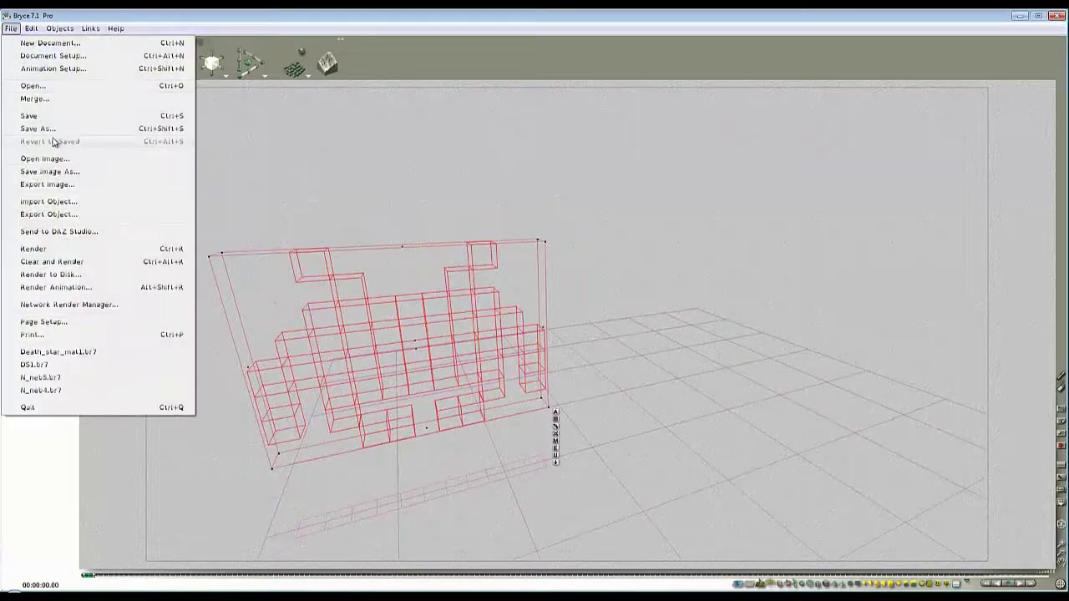
pyautogui.click(60, 203)
pyautogui.click(571, 303)
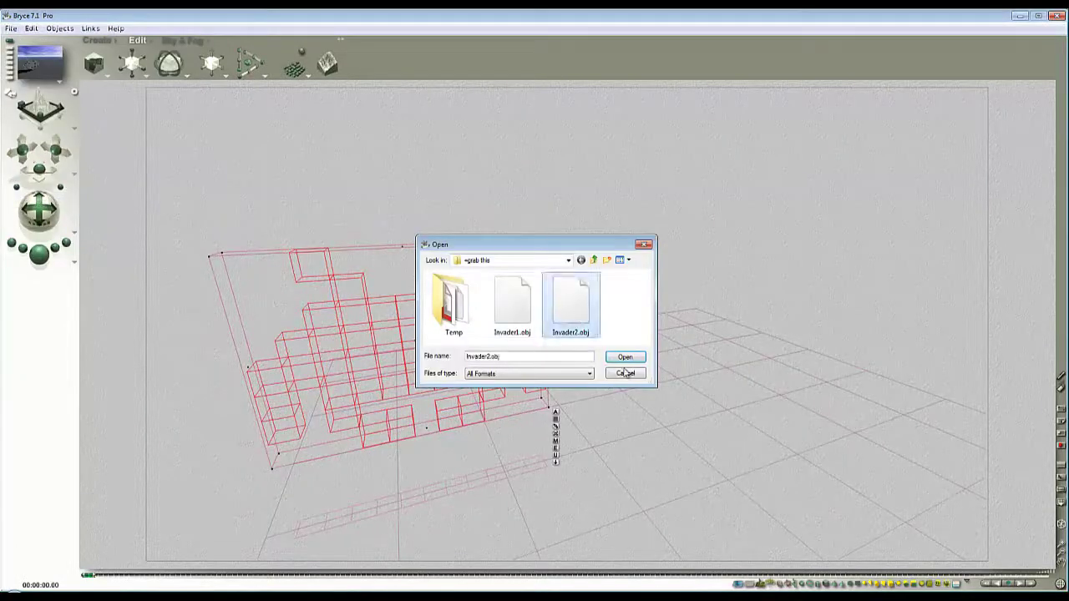
pyautogui.click(626, 359)
pyautogui.click(582, 345)
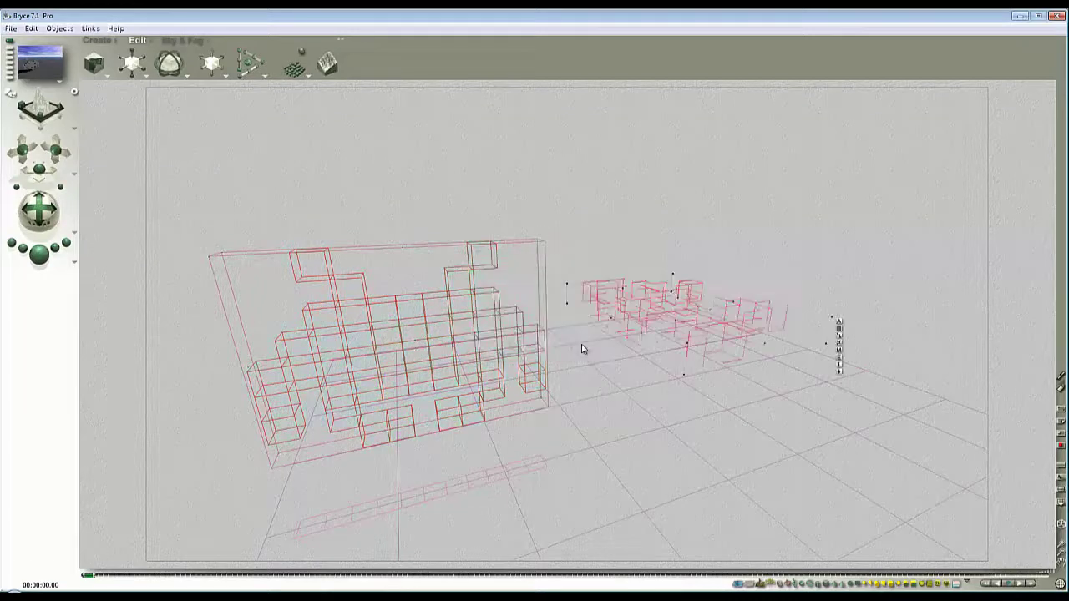
# Rotate the imported invader upright, frame it with the camera and render the scene.
pyautogui.moveTo(168, 63); pyautogui.dragTo(199, 68)
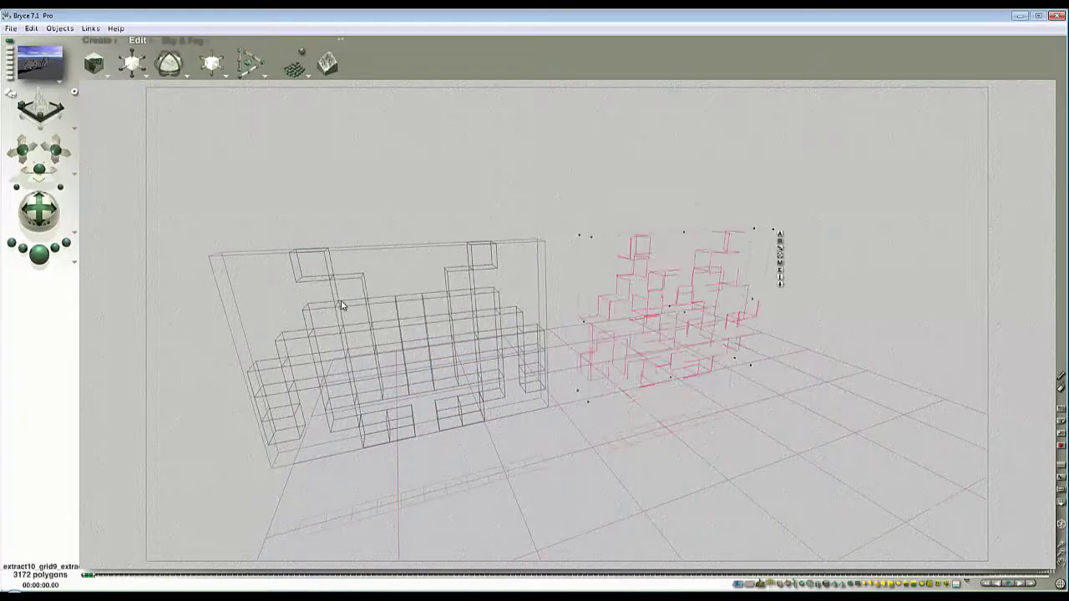
pyautogui.moveTo(40, 171); pyautogui.dragTo(59, 291)
pyautogui.hotkey('ctrl', 'r')
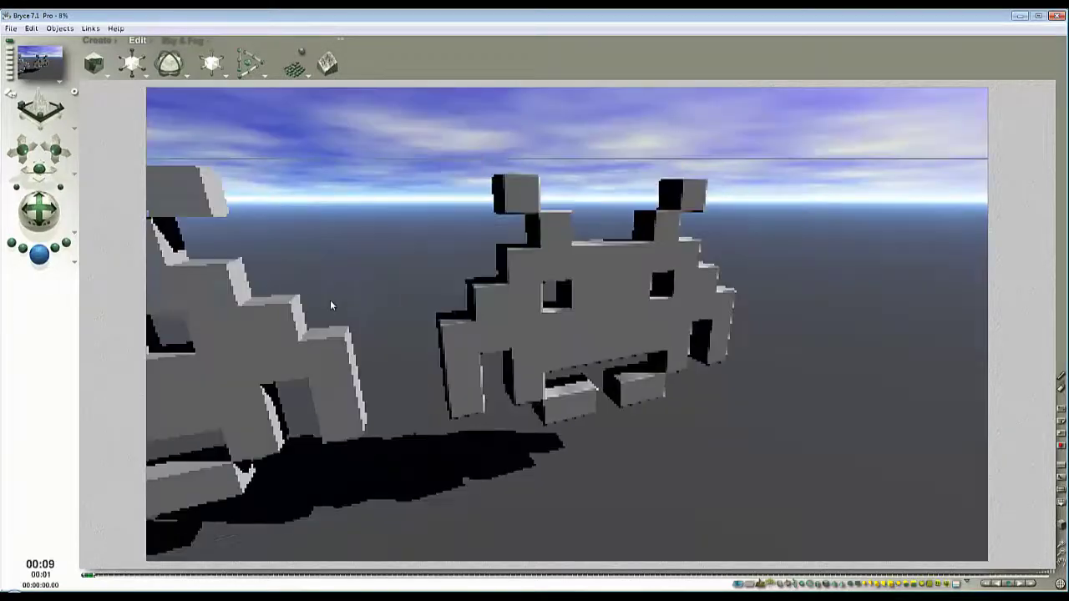
# Unsmooth the mesh of the imported invader and render the scene again.
pyautogui.click(630, 253)
pyautogui.click(762, 220)
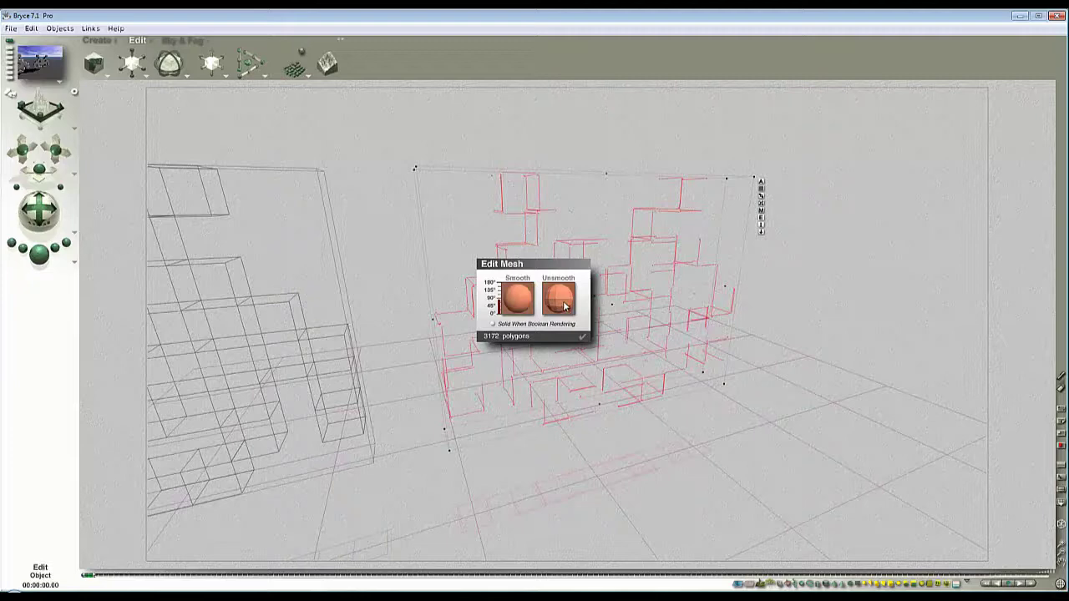
pyautogui.click(583, 337)
pyautogui.click(41, 253)
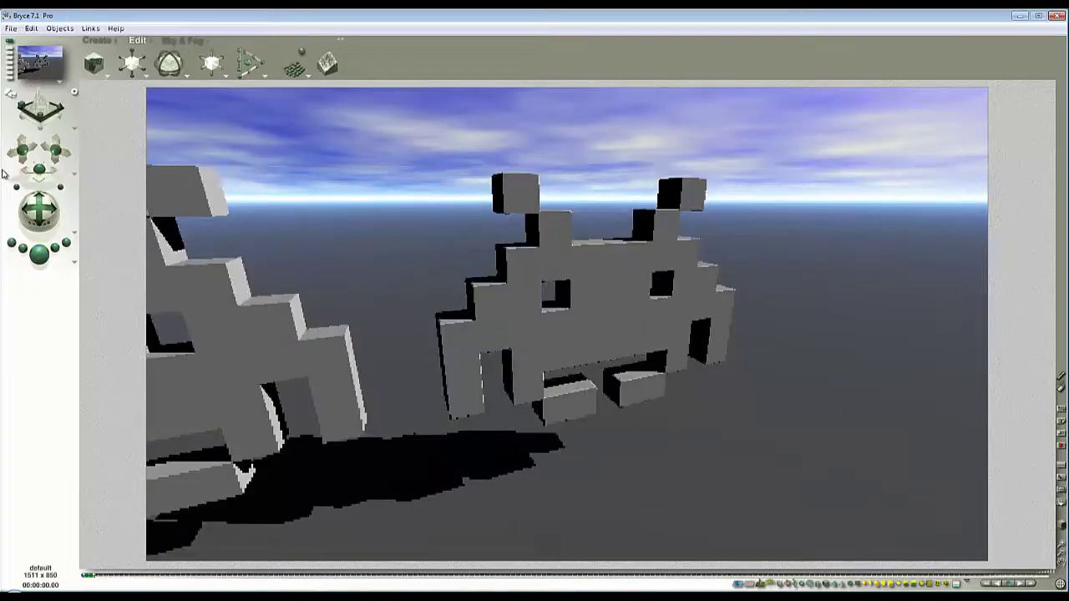
# Smooth the imported invader's mesh, adjusting the smoothing angle, and render a closer view of its bevelled edges.
pyautogui.moveTo(38, 169); pyautogui.dragTo(65, 142)
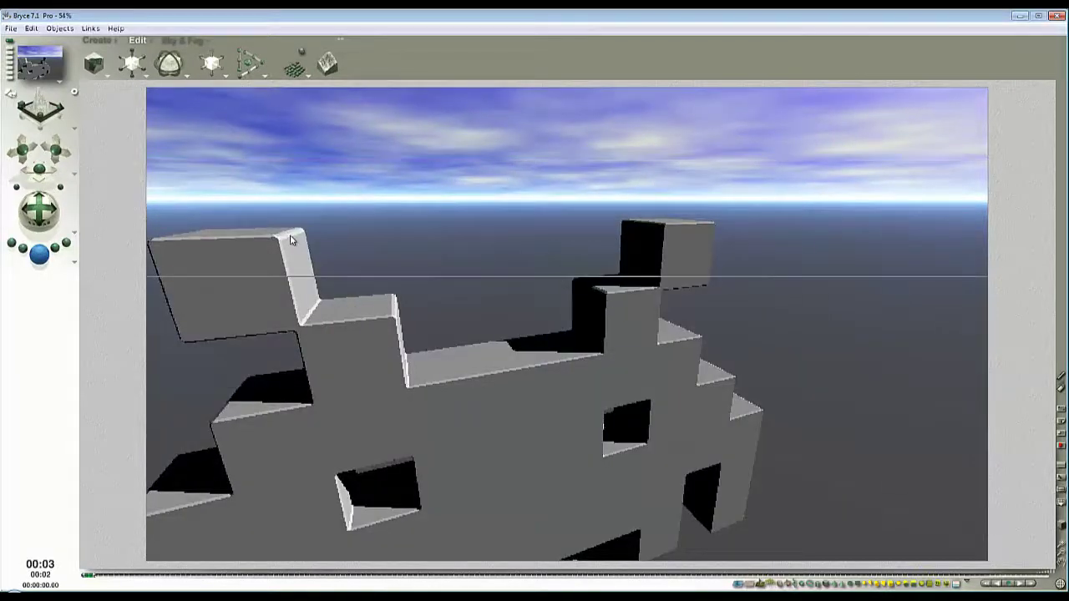
pyautogui.click(615, 206)
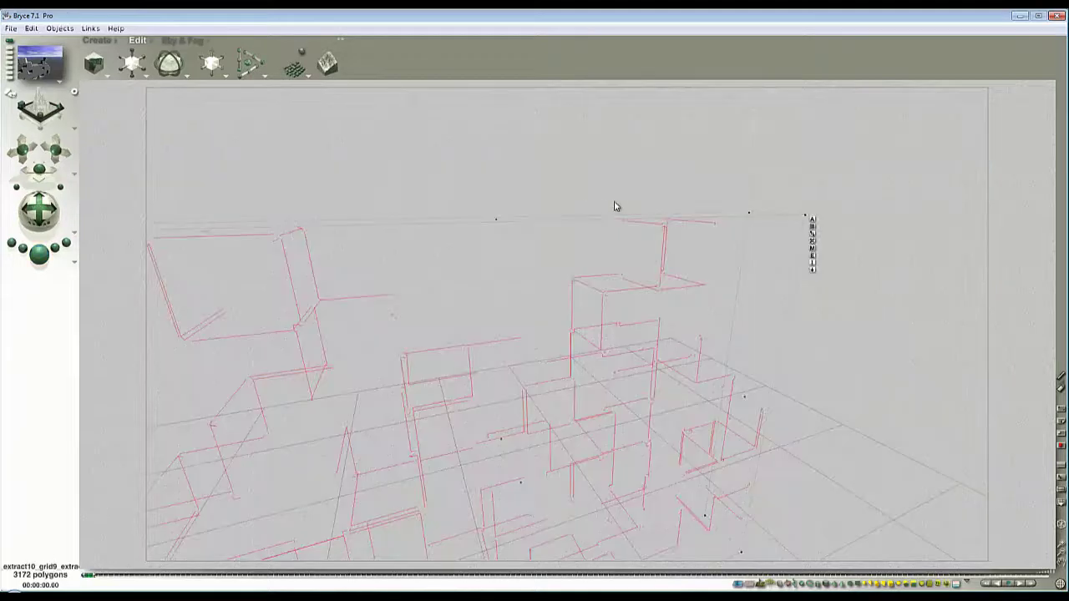
pyautogui.click(812, 263)
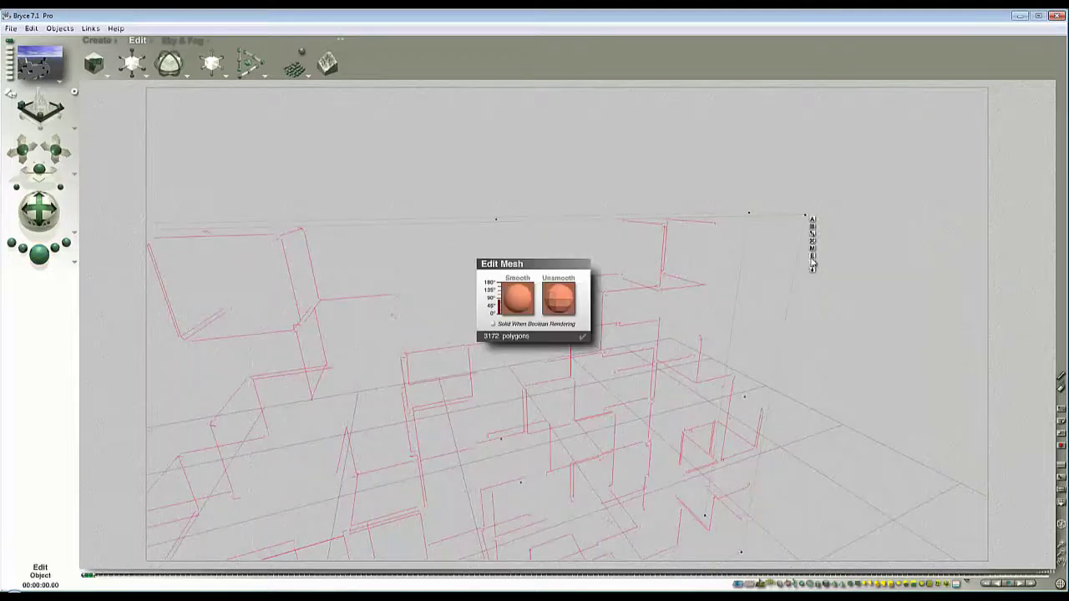
pyautogui.click(499, 307)
pyautogui.click(584, 339)
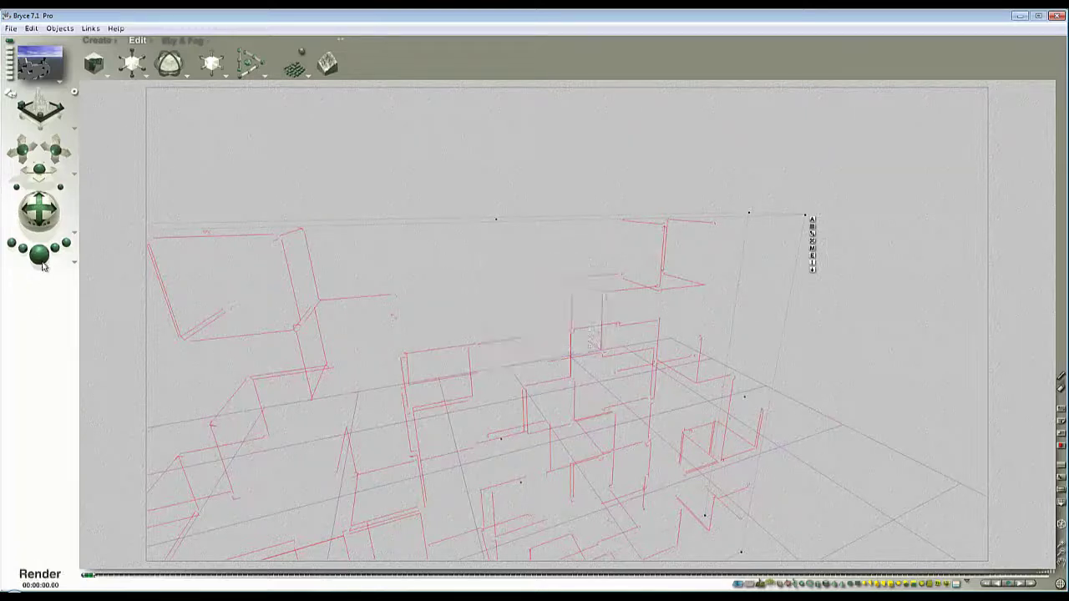
pyautogui.click(39, 254)
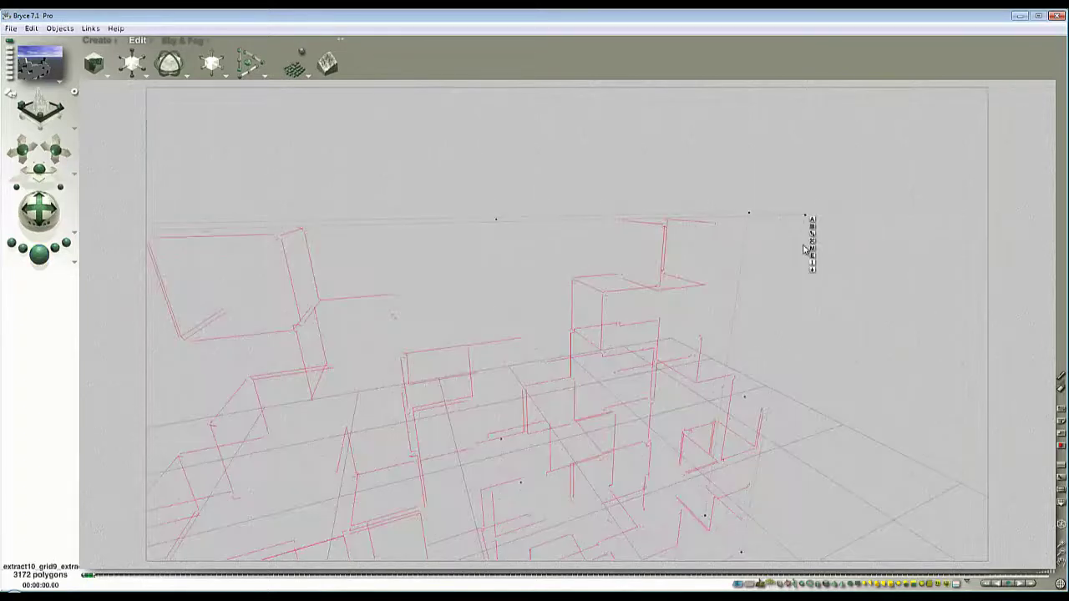
pyautogui.click(812, 256)
pyautogui.moveTo(500, 310); pyautogui.dragTo(500, 308)
pyautogui.click(584, 337)
pyautogui.click(39, 254)
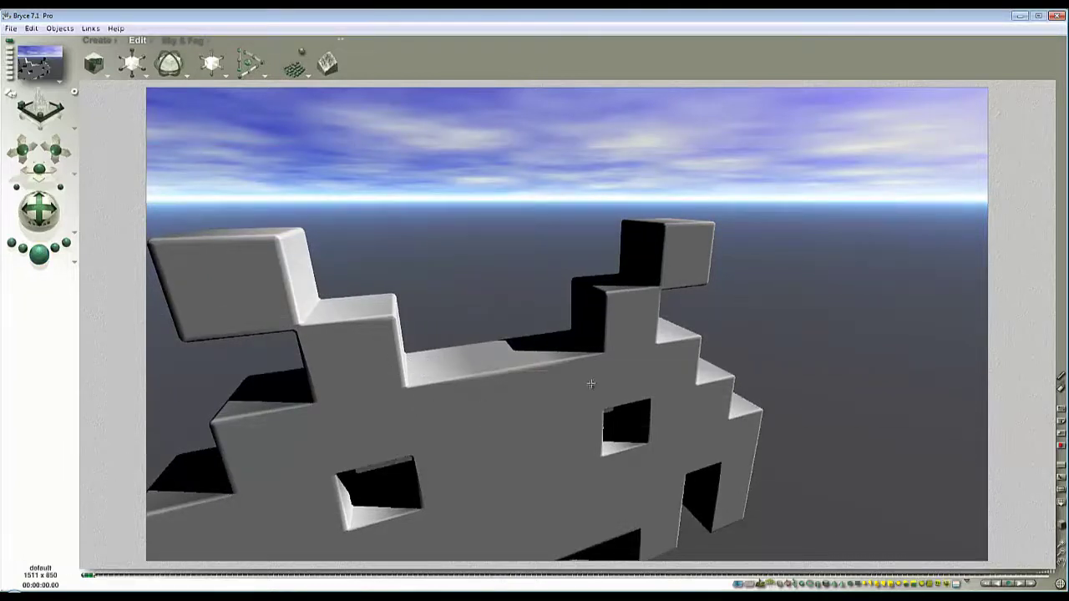
# Reframe the camera to show both invaders, add the original invader to the selection and render them side by side.
pyautogui.moveTo(39, 170); pyautogui.dragTo(72, 163)
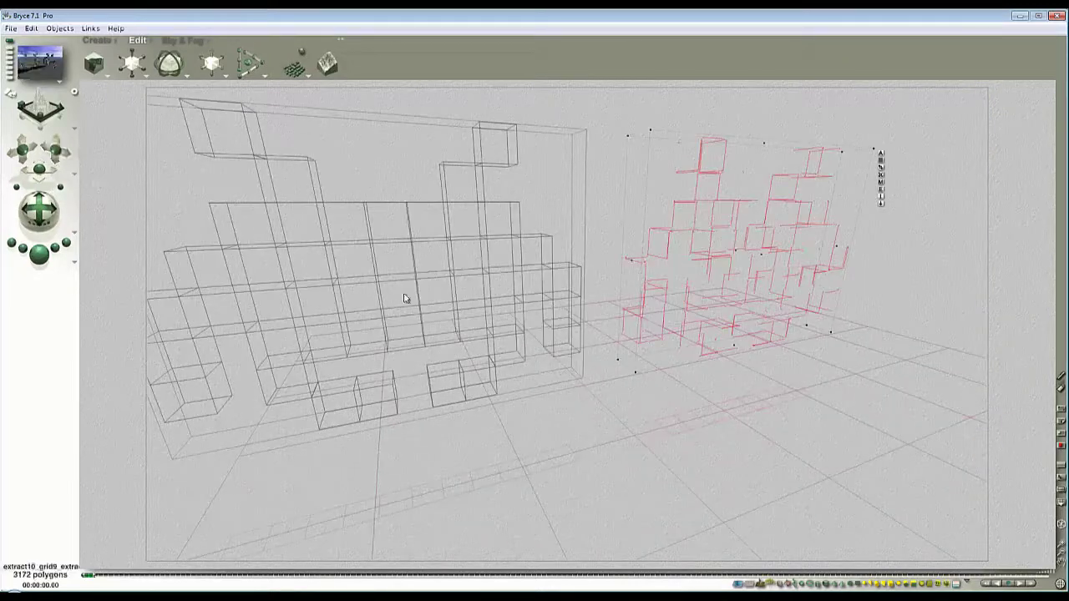
pyautogui.rightClick(472, 278)
pyautogui.keyDown('shift'); pyautogui.click(475, 278); pyautogui.keyUp('shift')
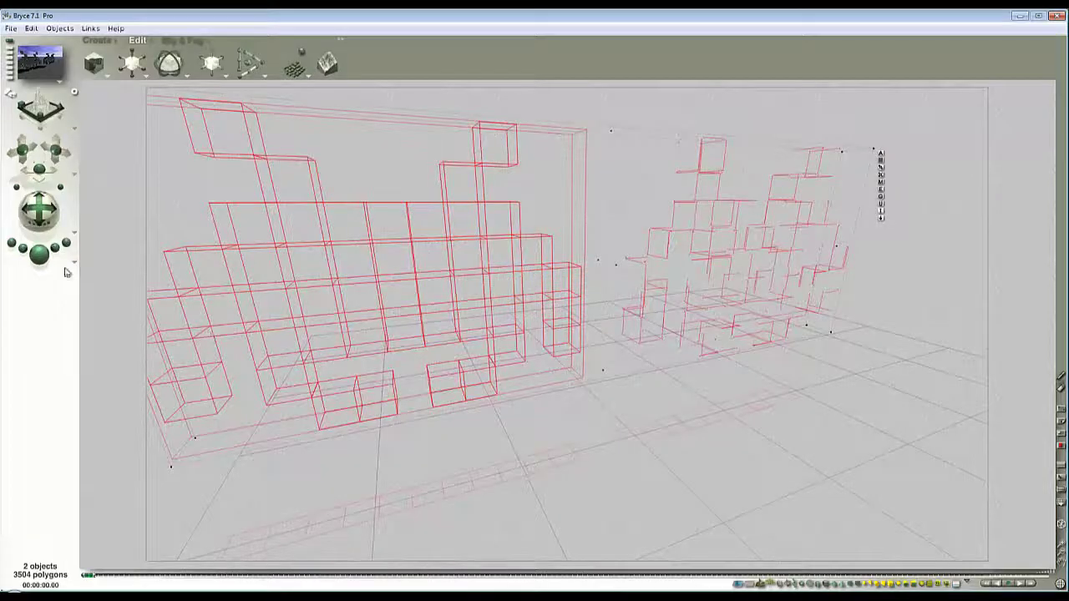
pyautogui.click(39, 254)
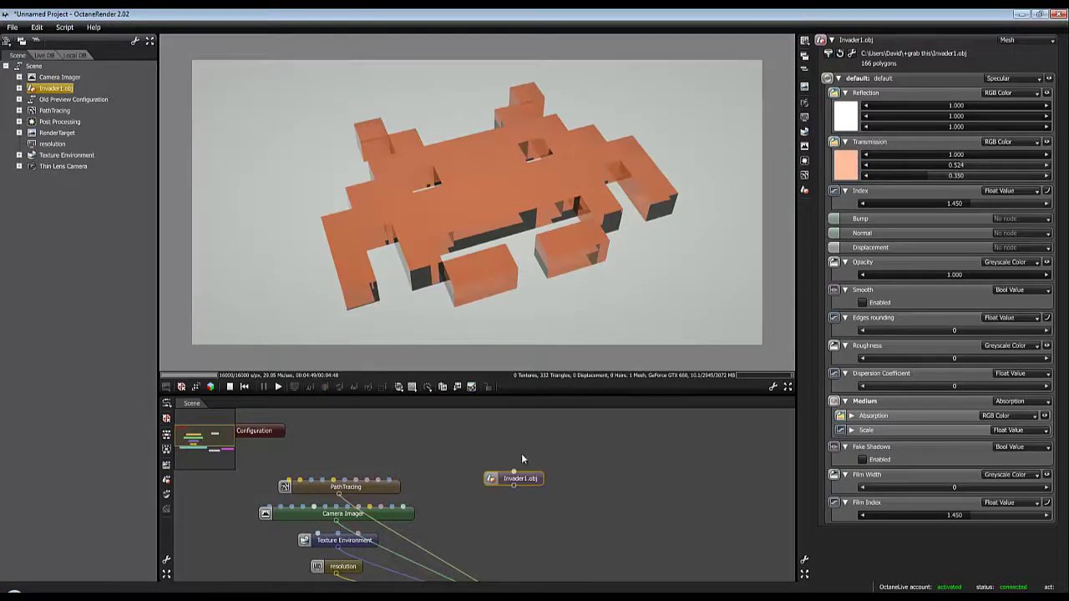
# Switch to OctaneRender, move the Invader1.obj node aside and load Invader2.obj beside it in the node graph.
pyautogui.moveTo(516, 480); pyautogui.dragTo(450, 470)
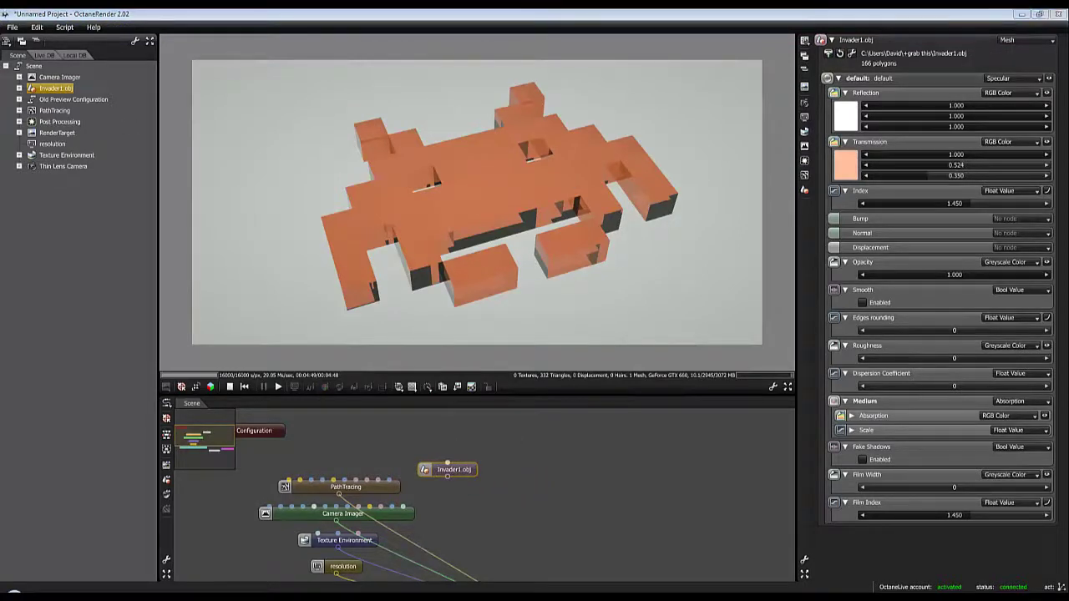
pyautogui.moveTo(1068, 480); pyautogui.dragTo(512, 481)
pyautogui.click(619, 459)
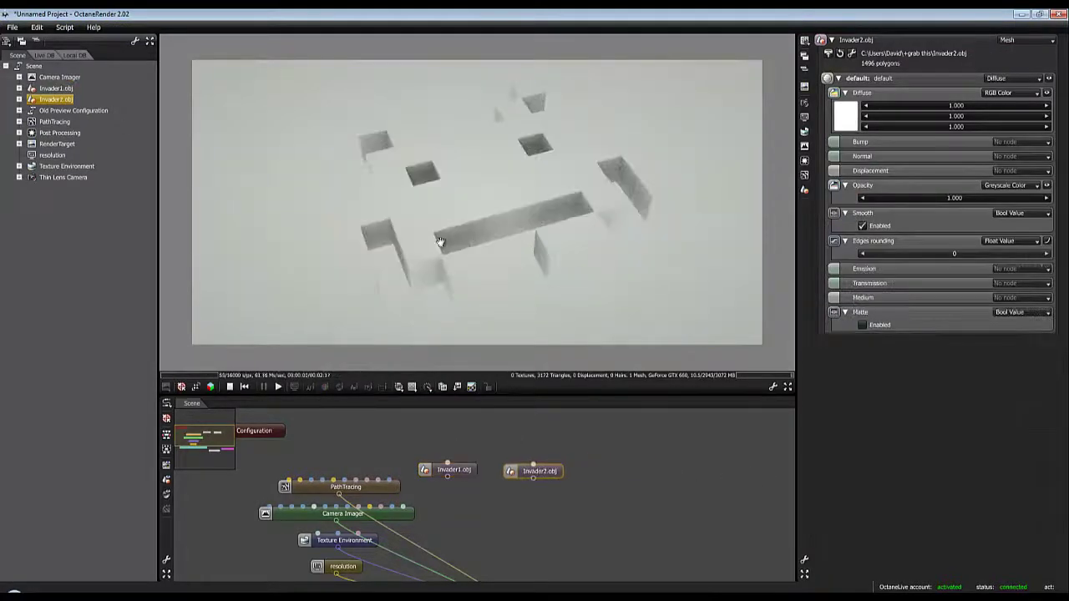
pyautogui.moveTo(543, 160); pyautogui.dragTo(524, 189)
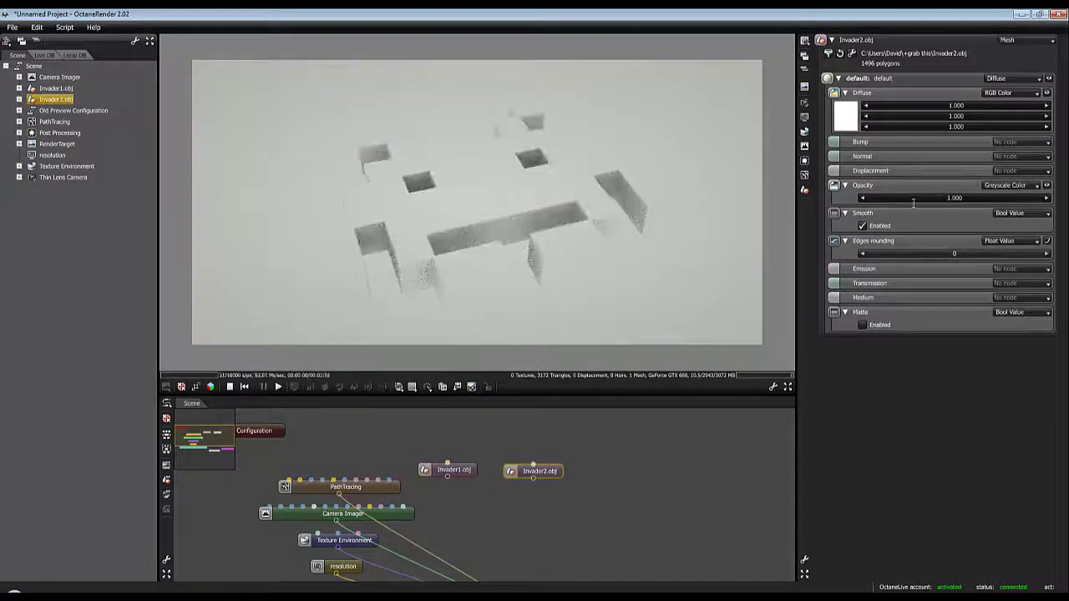
# Change the Invader2.obj material to Specular with white reflection and an orange transmission colour of 1.000, 0.626, 0.271.
pyautogui.click(452, 470)
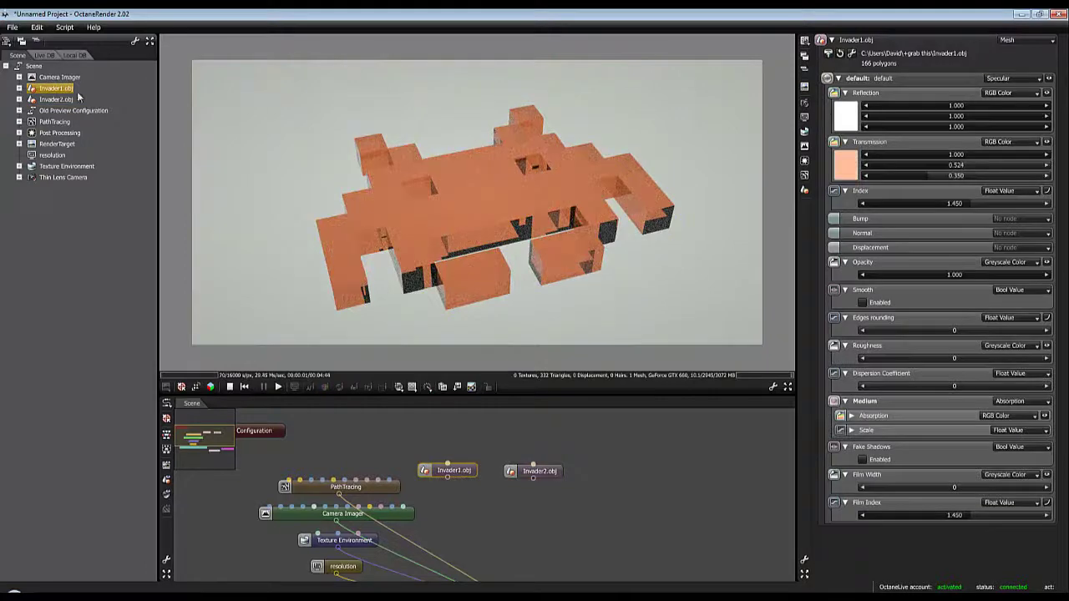
pyautogui.click(541, 471)
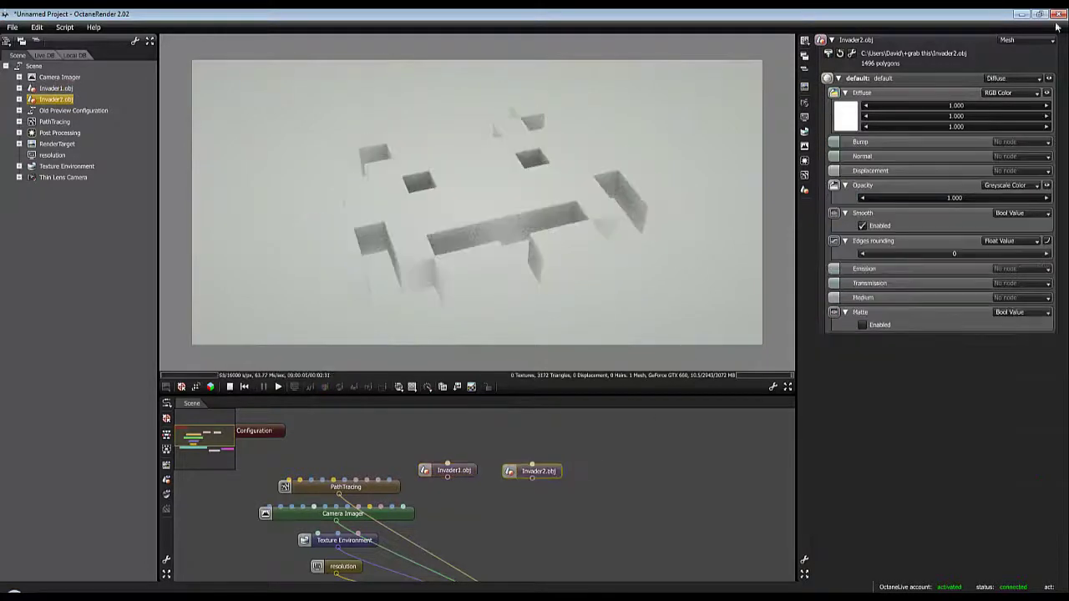
pyautogui.click(1035, 79)
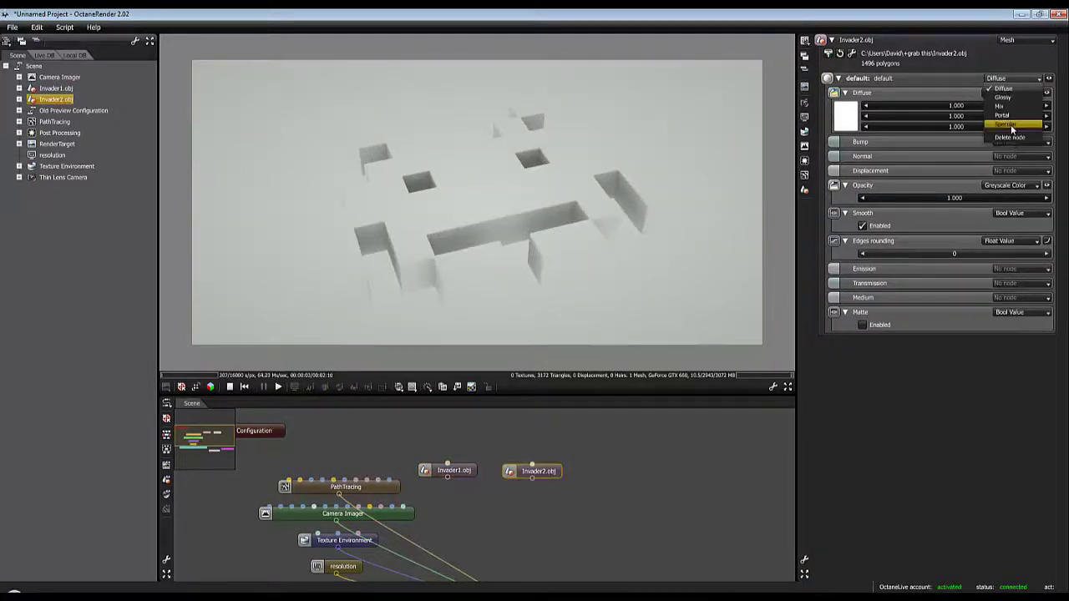
pyautogui.click(1011, 124)
pyautogui.moveTo(969, 127); pyautogui.dragTo(919, 127)
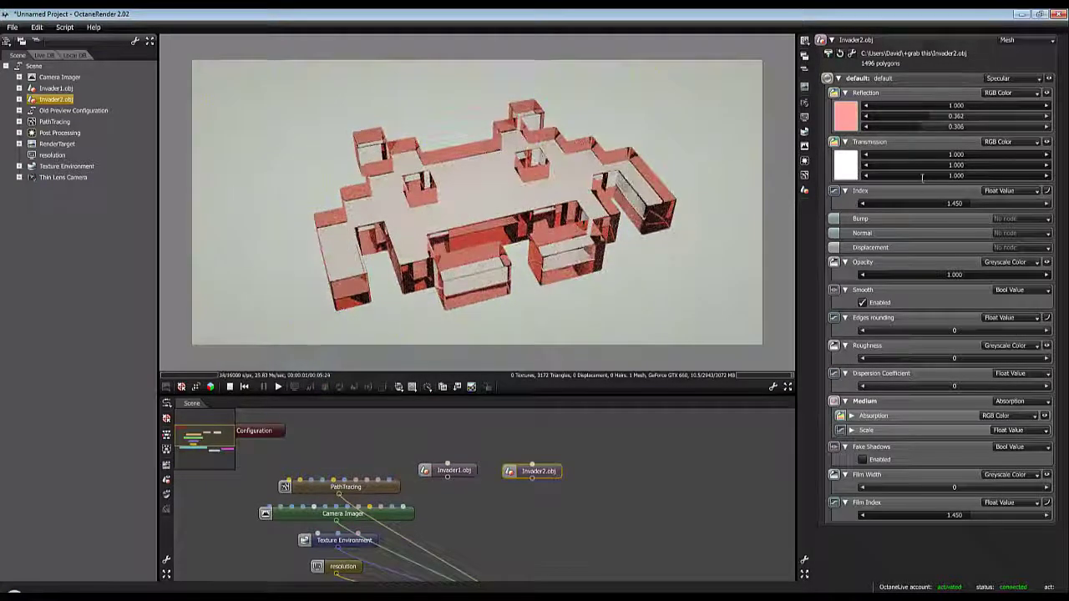
pyautogui.moveTo(922, 175); pyautogui.dragTo(902, 165)
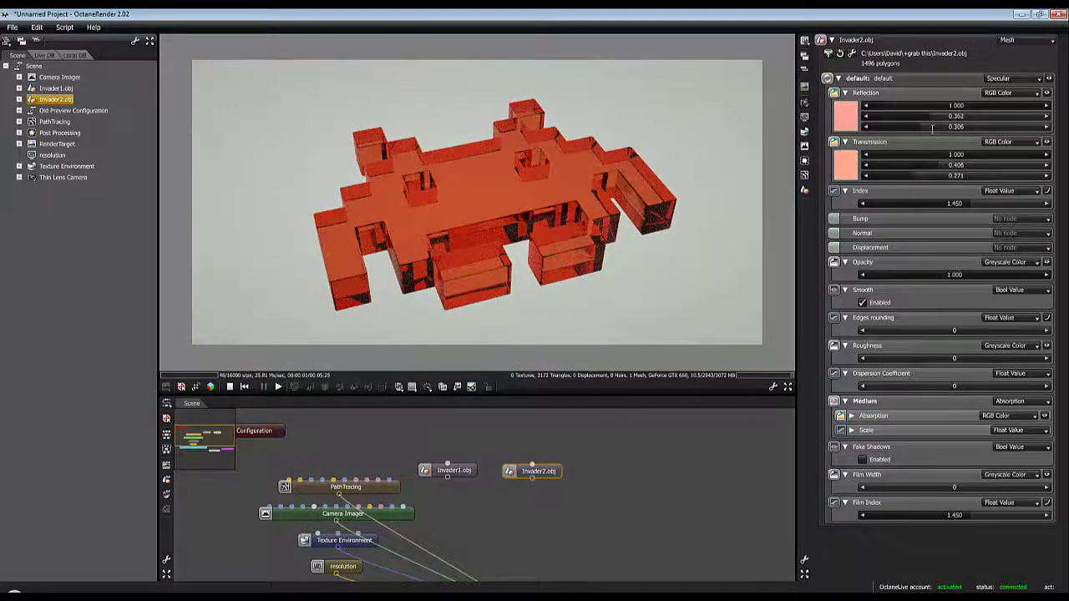
pyautogui.moveTo(928, 127); pyautogui.dragTo(1047, 126)
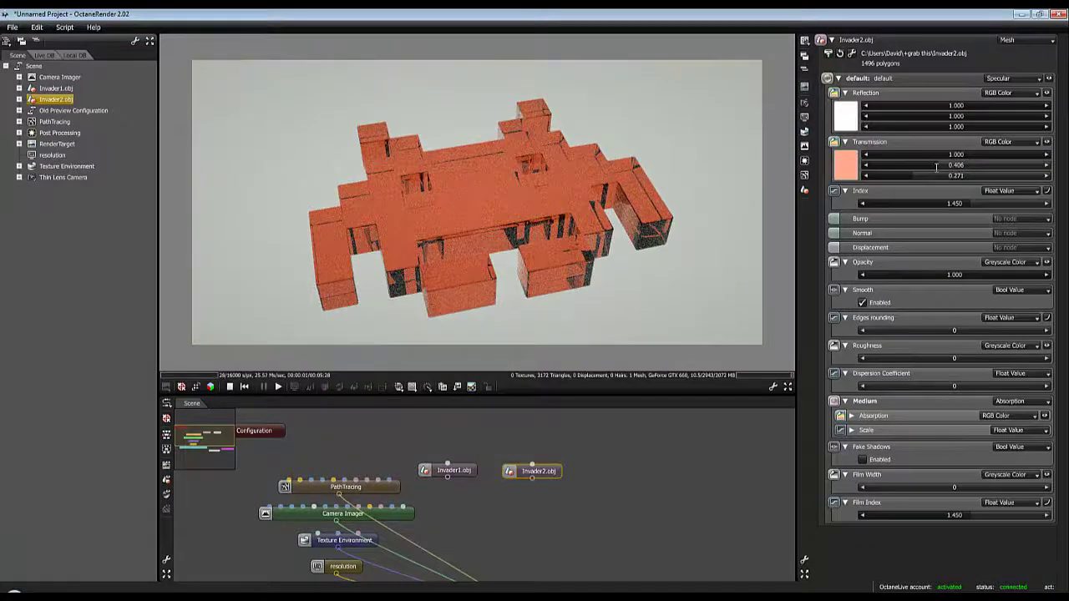
pyautogui.moveTo(936, 168); pyautogui.dragTo(971, 168)
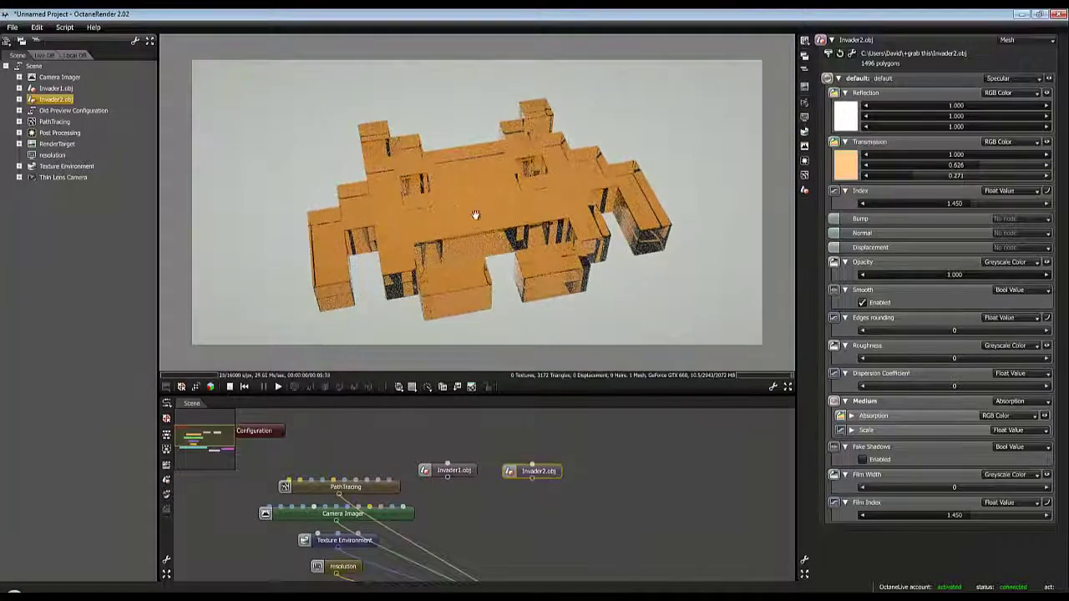
# Compare the Invader1.obj and Invader2.obj renders, viewing Invader2.obj from several angles with smoothing off and on.
pyautogui.moveTo(474, 215); pyautogui.dragTo(503, 251)
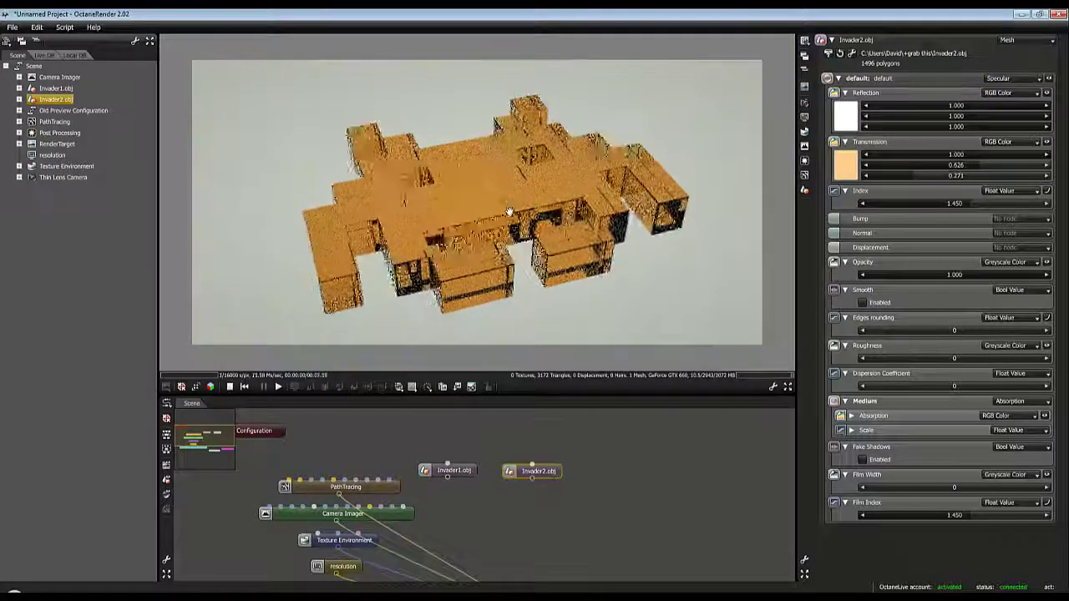
pyautogui.moveTo(509, 212); pyautogui.dragTo(506, 210)
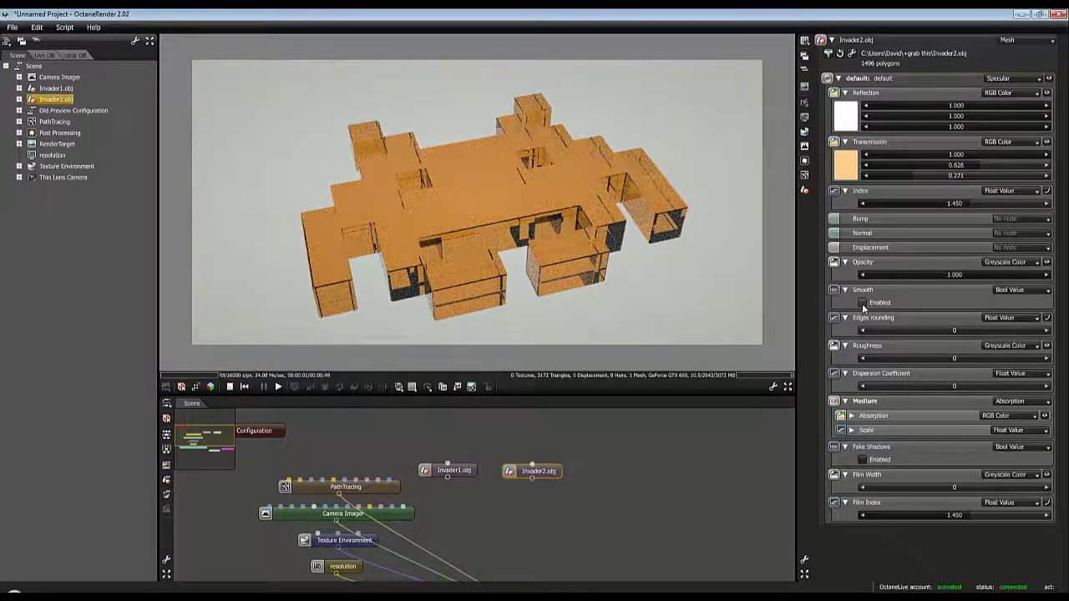
pyautogui.click(459, 471)
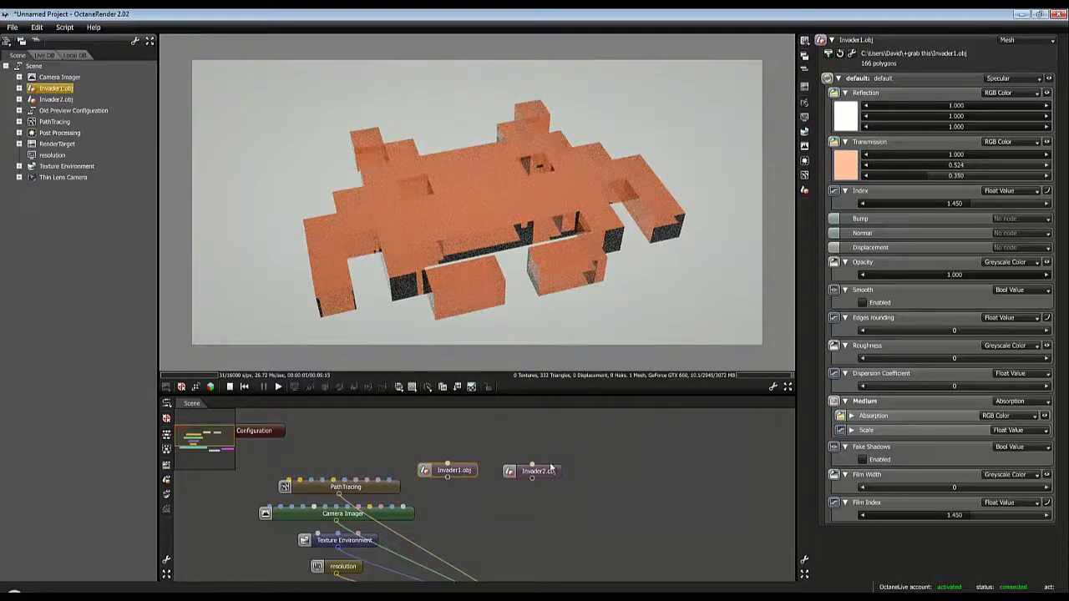
pyautogui.click(547, 472)
pyautogui.click(472, 472)
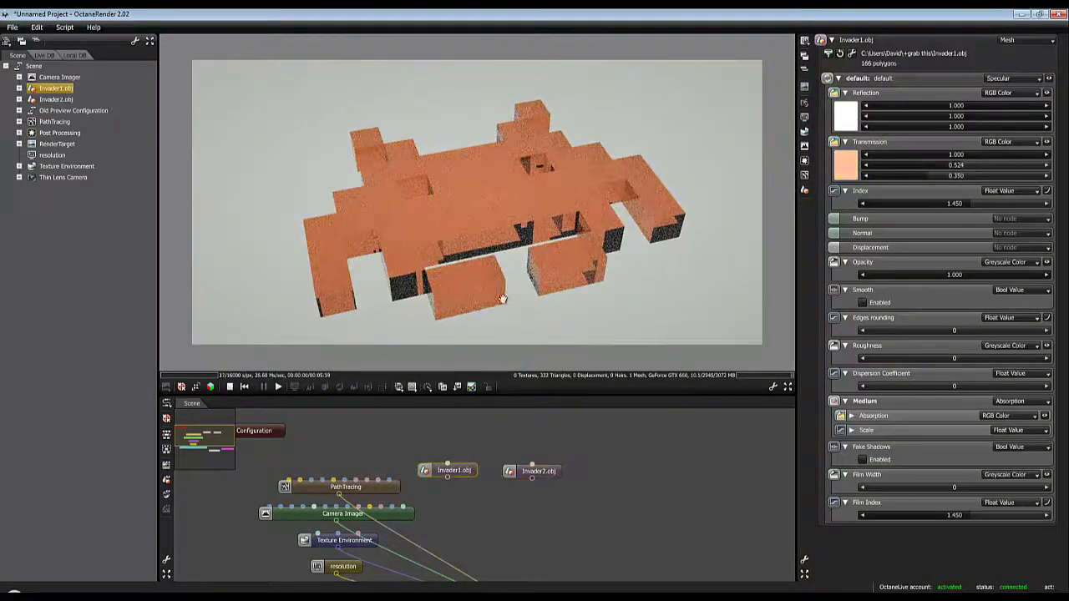
pyautogui.click(539, 472)
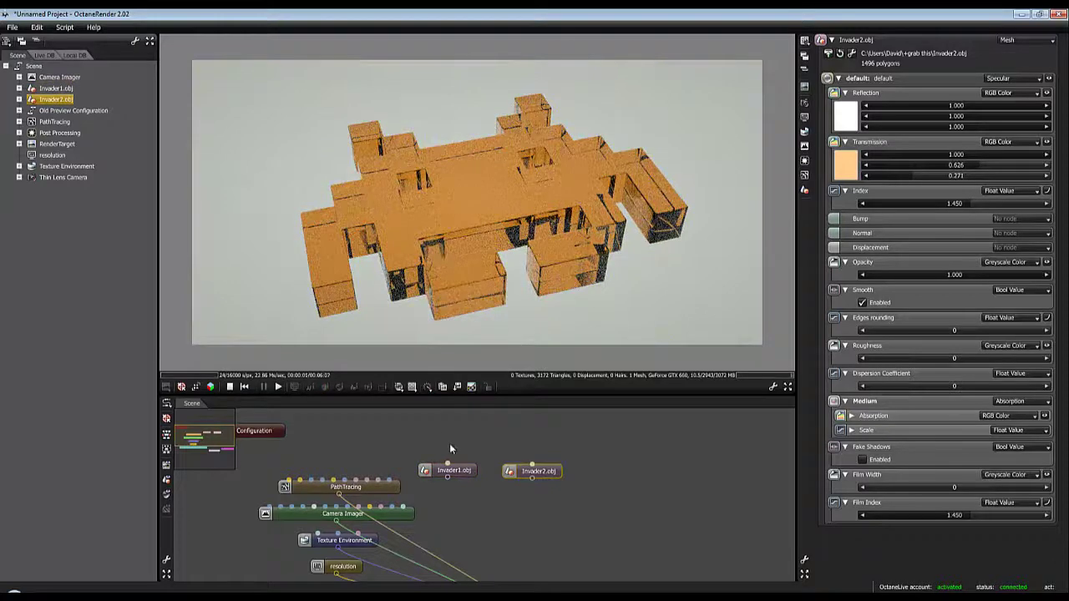
pyautogui.click(451, 471)
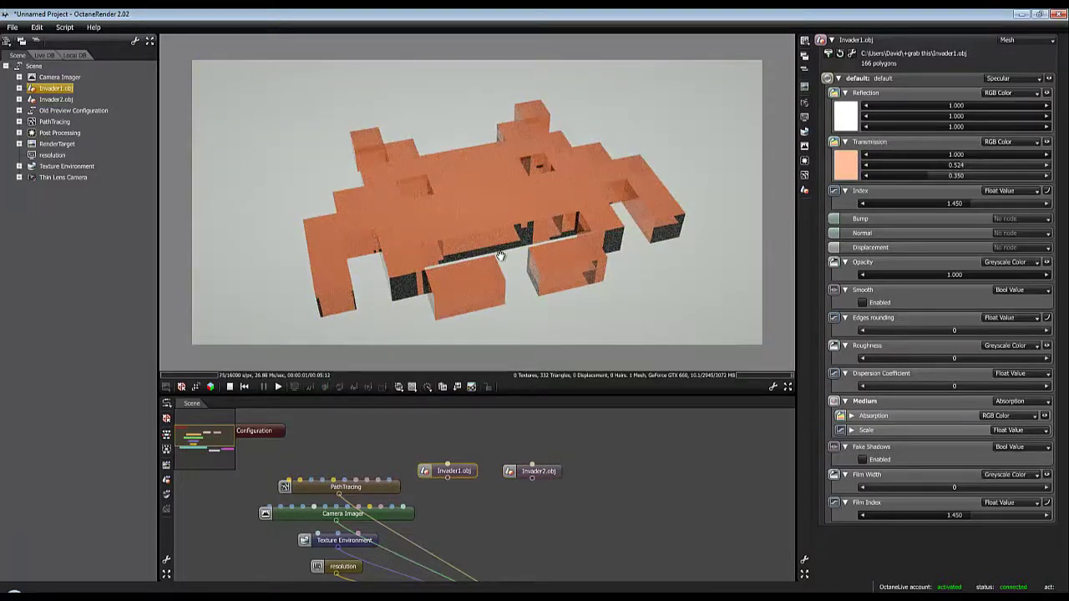
pyautogui.click(552, 472)
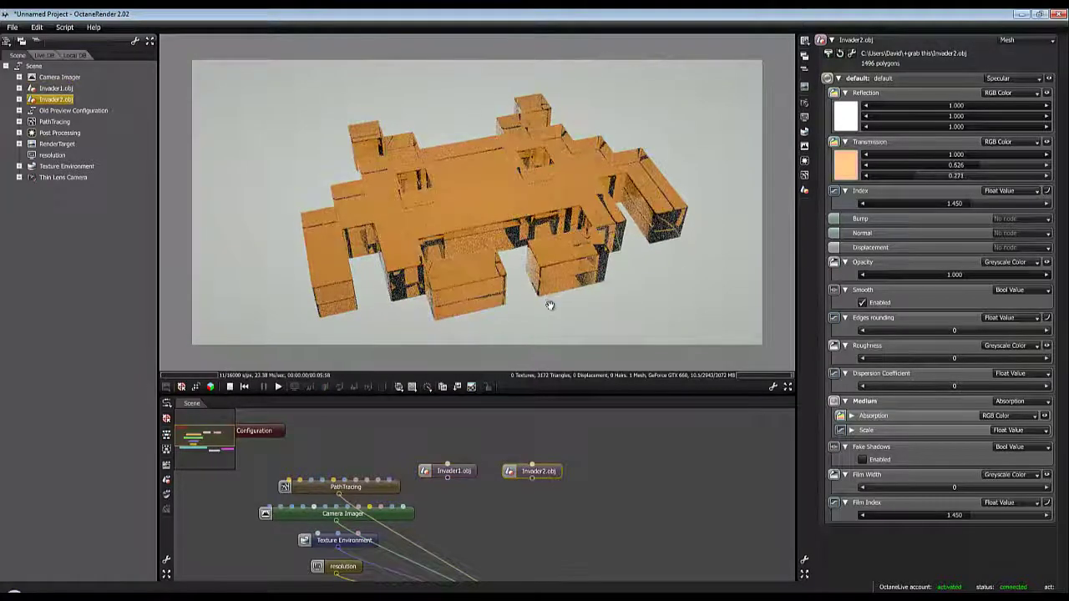
pyautogui.moveTo(545, 222); pyautogui.dragTo(412, 225)
# Switch to Wings3D and delete the entire bevelled invader object.
pyautogui.click(528, 595)
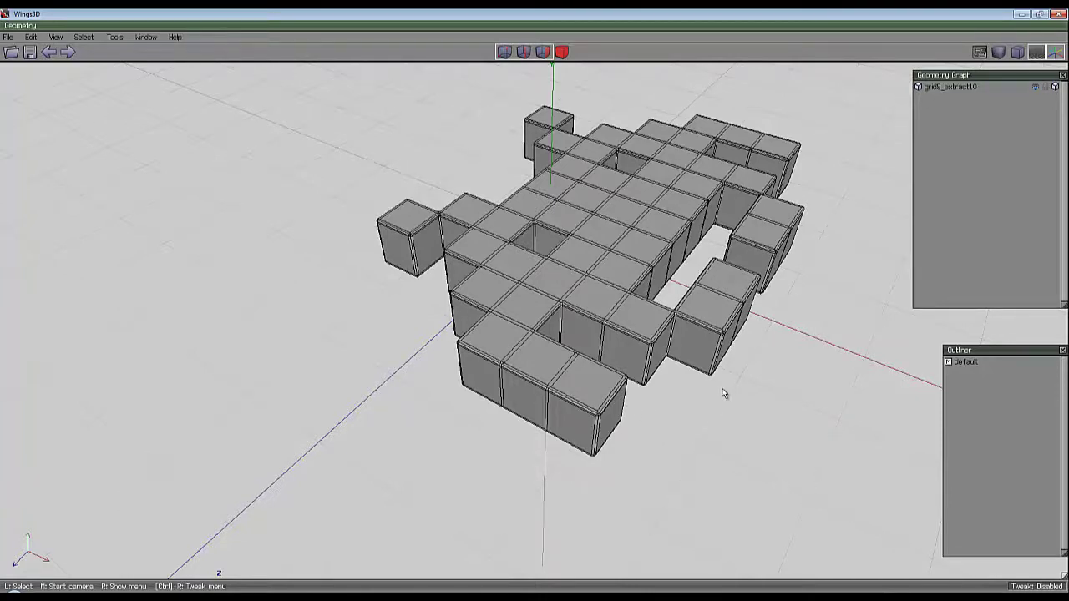
pyautogui.scroll(-2, 732, 377)
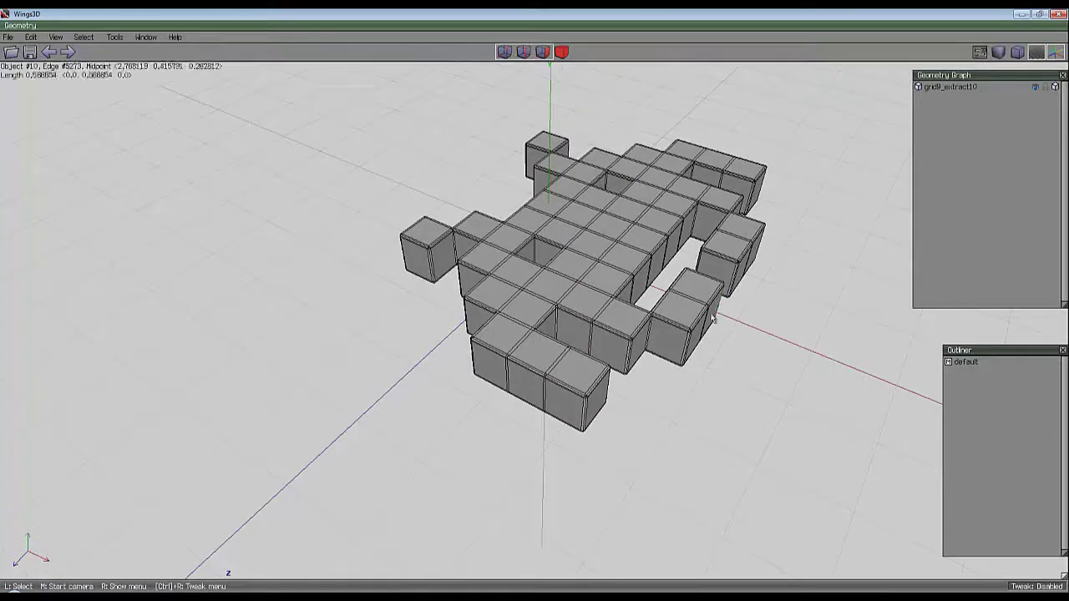
pyautogui.click(558, 52)
pyautogui.click(608, 288)
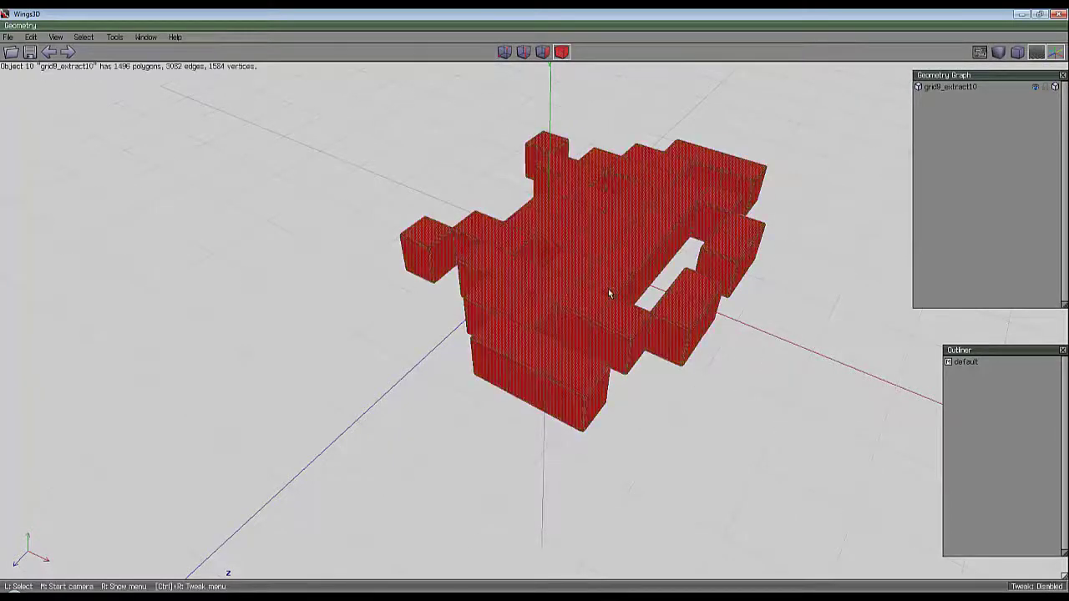
pyautogui.press('Delete')
# Create a new grid with 13 rows and columns.
pyautogui.middleClick(621, 291)
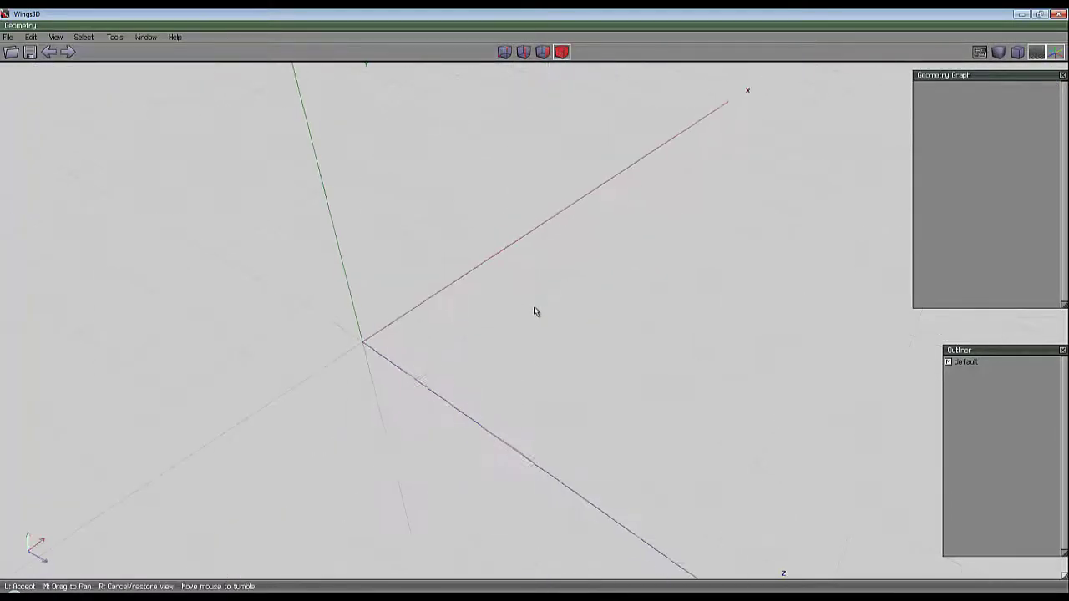
pyautogui.click(495, 152)
pyautogui.rightClick(495, 154)
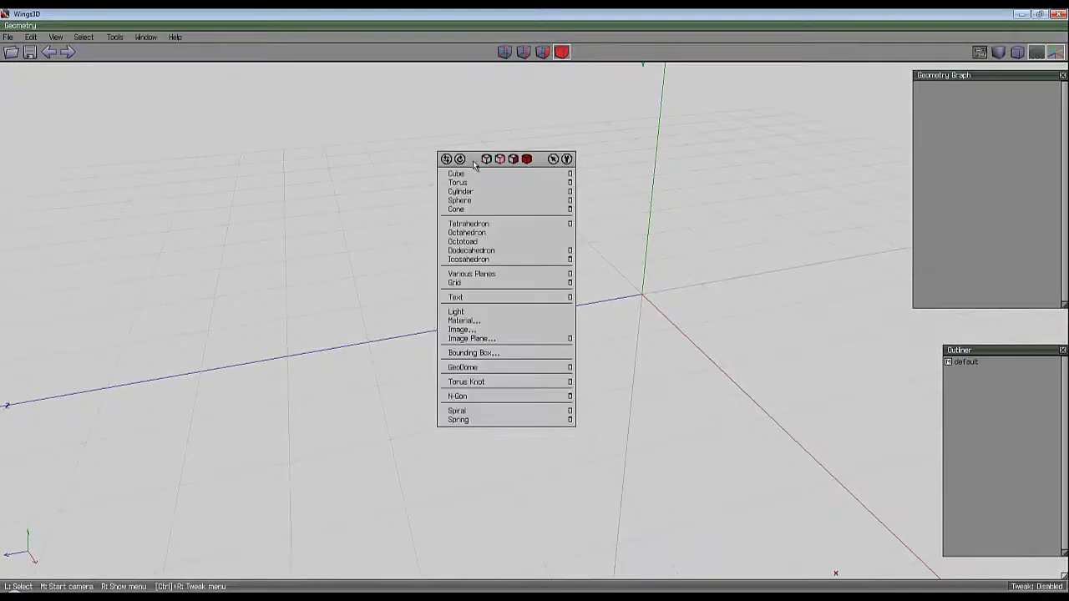
pyautogui.click(570, 283)
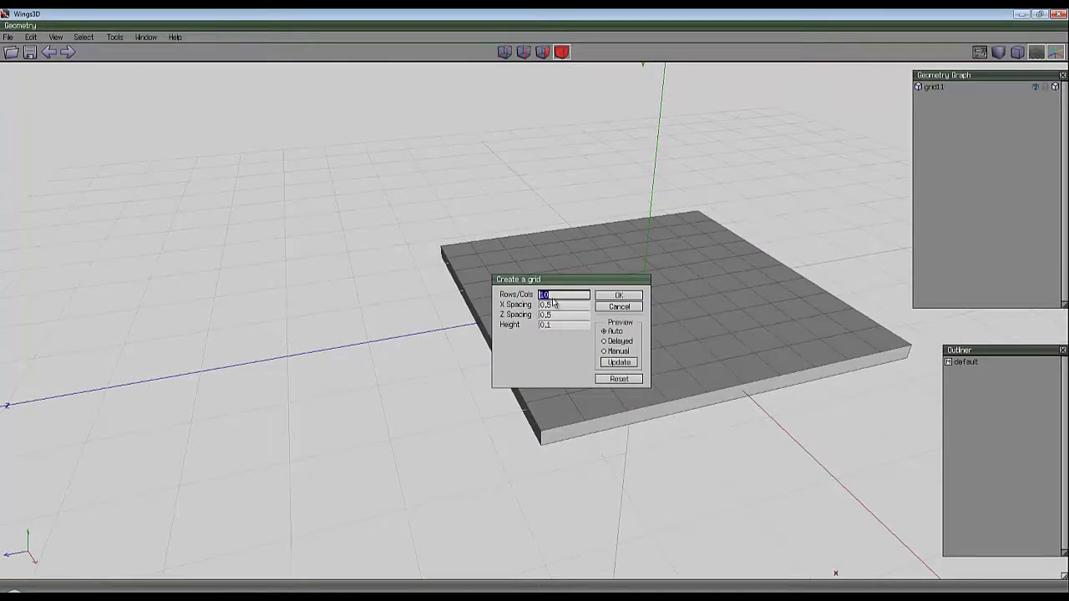
pyautogui.write('13')
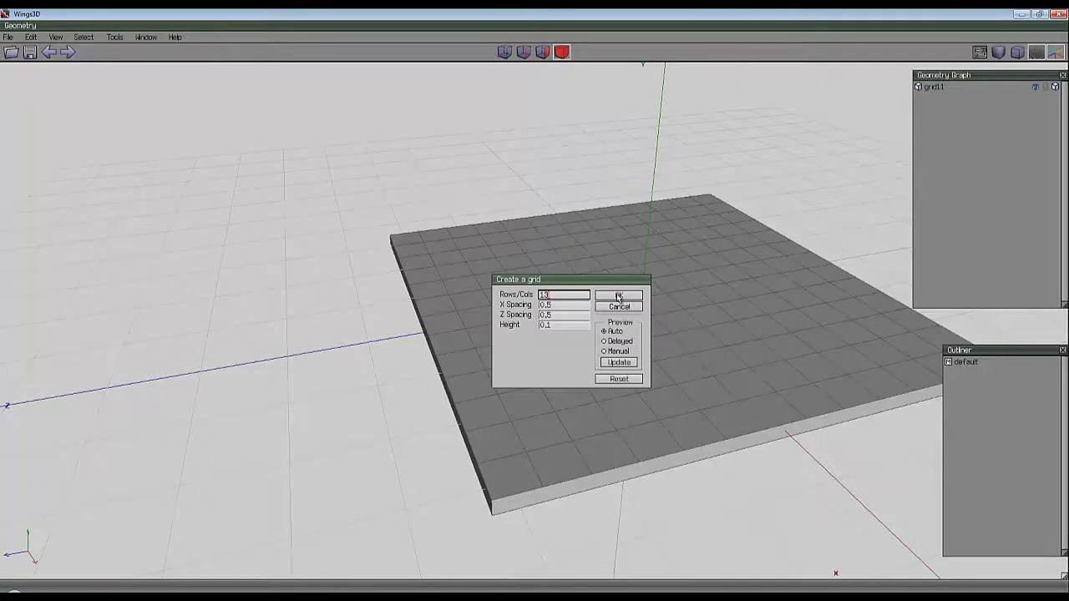
pyautogui.click(618, 296)
# In face selection mode, select seven grid faces forming a three-by-three inverted-U arm near the closest corner, two rows in from the front edge.
pyautogui.scroll(-3, 585, 334)
pyautogui.middleClick(597, 356)
pyautogui.click(529, 454)
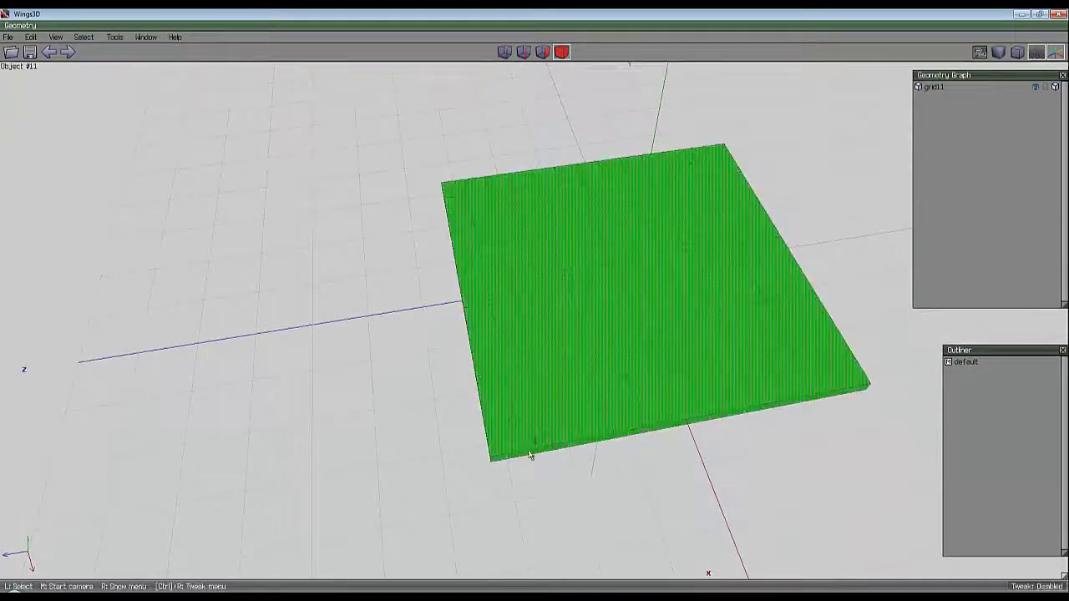
pyautogui.click(542, 52)
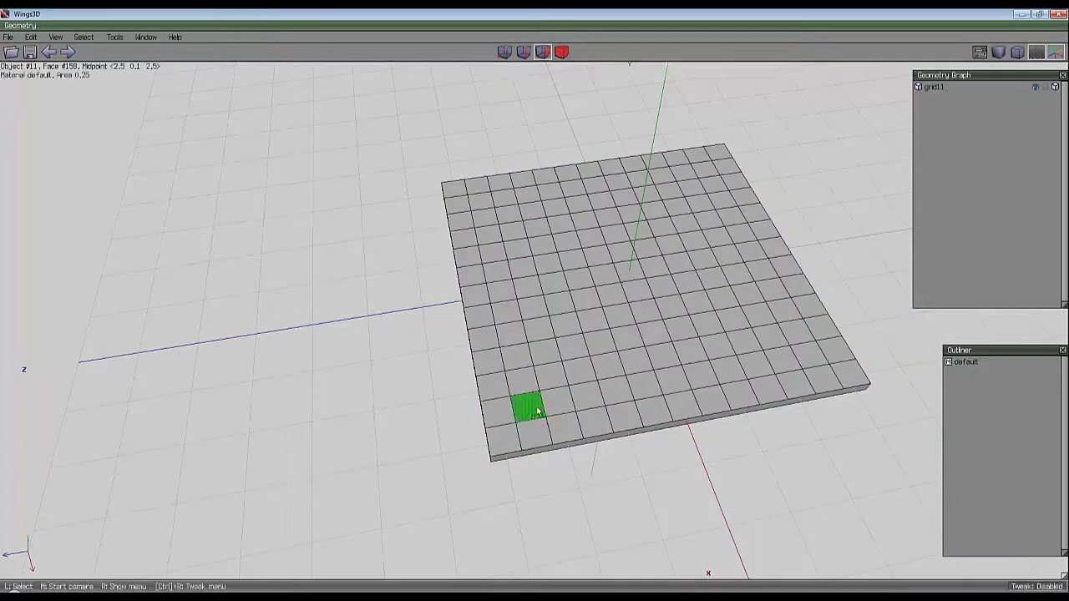
pyautogui.moveTo(525, 409)
pyautogui.mouseDown()
pyautogui.moveTo(520, 355)
pyautogui.moveTo(575, 351)
pyautogui.moveTo(583, 385)
pyautogui.mouseUp()
pyautogui.click(585, 399)
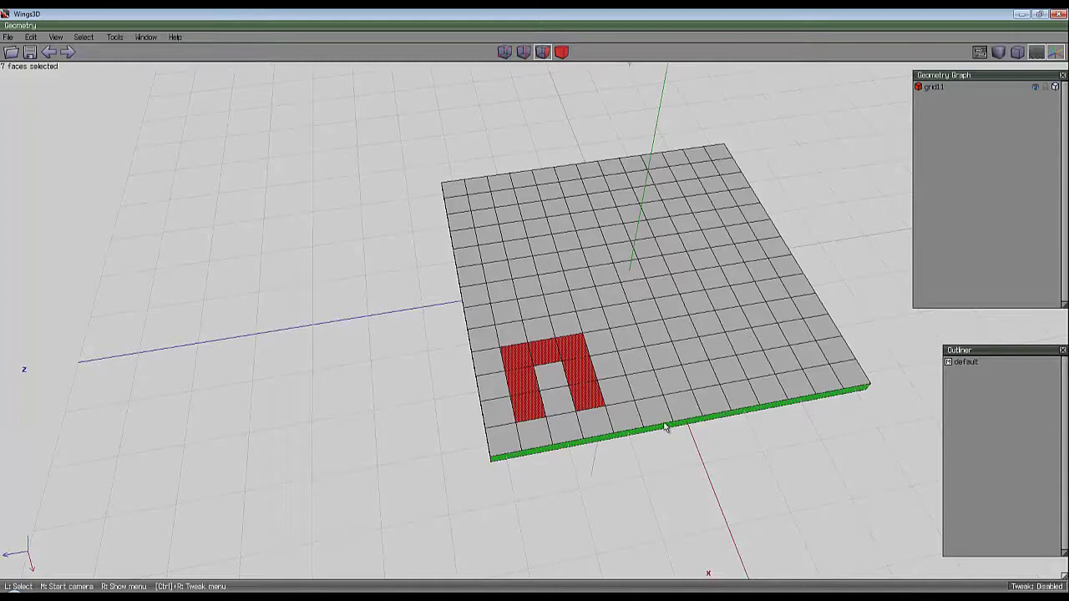
pyautogui.click(585, 399)
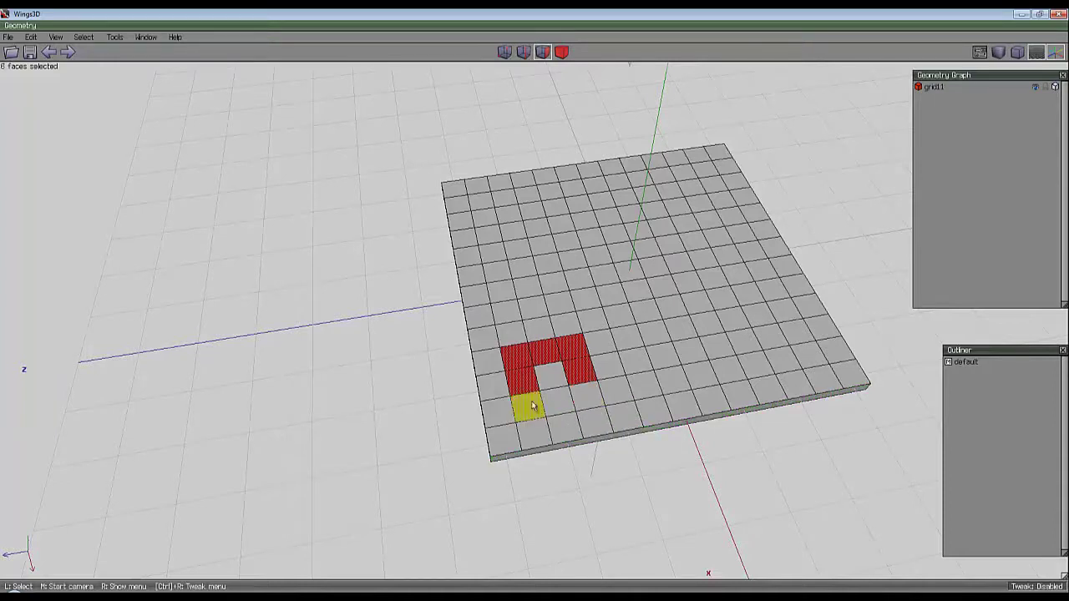
pyautogui.click(526, 407)
pyautogui.click(547, 355)
pyautogui.click(511, 331)
pyautogui.moveTo(537, 332); pyautogui.dragTo(568, 322)
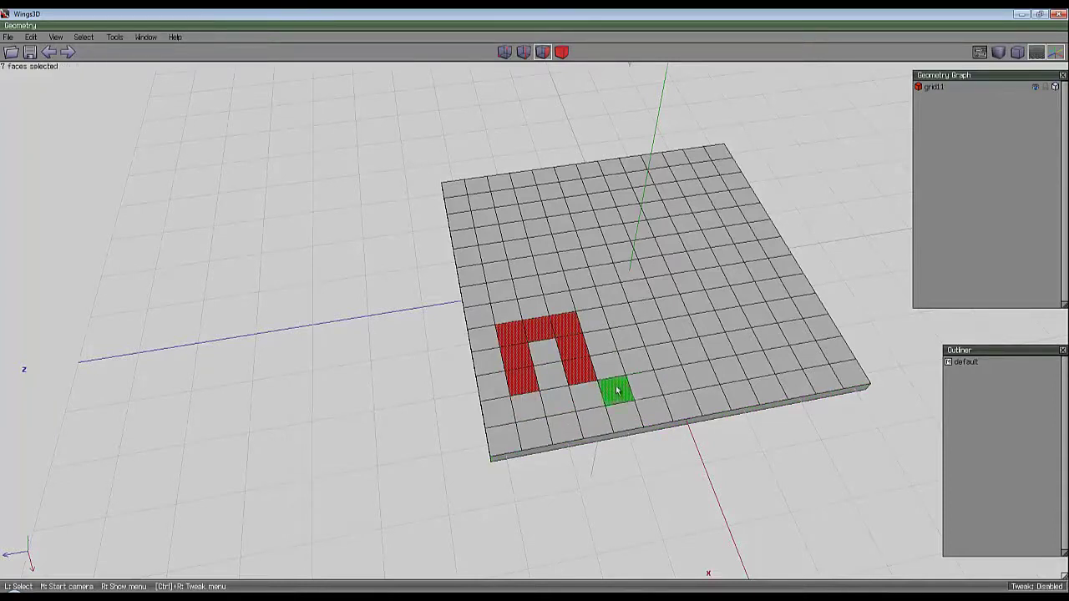
# Add the feet, mirrored second arm, body and both stepped antennae faces to the invader selection, leaving the two eye faces out.
pyautogui.moveTo(615, 389)
pyautogui.mouseDown()
pyautogui.moveTo(729, 371)
pyautogui.moveTo(744, 331)
pyautogui.moveTo(723, 297)
pyautogui.moveTo(773, 289)
pyautogui.mouseUp()
pyautogui.moveTo(795, 326); pyautogui.dragTo(783, 310)
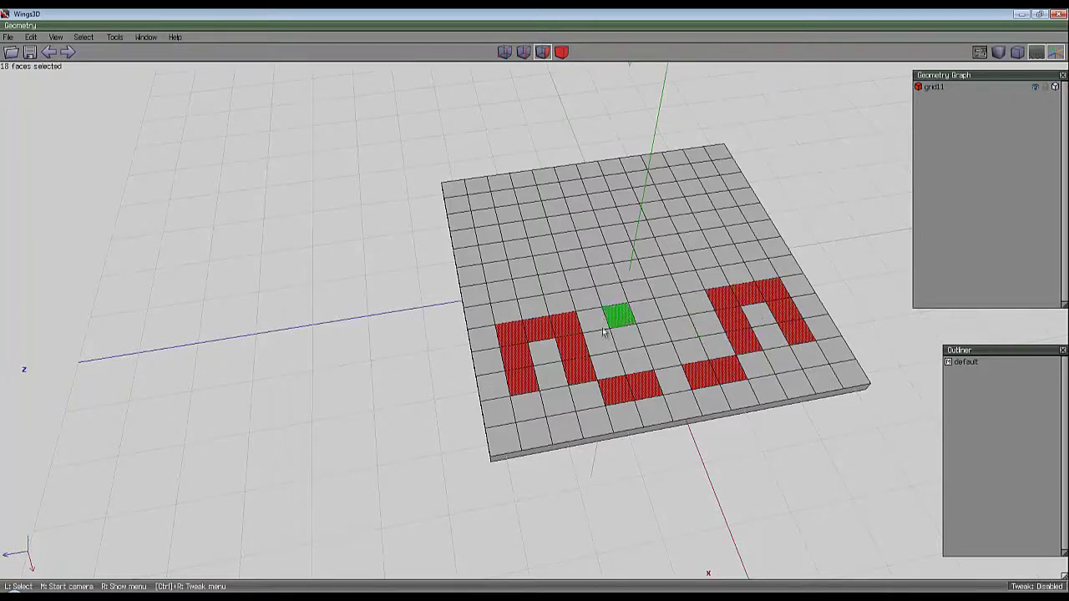
pyautogui.moveTo(599, 343)
pyautogui.mouseDown()
pyautogui.moveTo(709, 323)
pyautogui.moveTo(660, 307)
pyautogui.moveTo(590, 317)
pyautogui.moveTo(543, 309)
pyautogui.moveTo(718, 284)
pyautogui.moveTo(711, 301)
pyautogui.moveTo(610, 294)
pyautogui.moveTo(676, 265)
pyautogui.moveTo(573, 256)
pyautogui.moveTo(656, 251)
pyautogui.mouseUp()
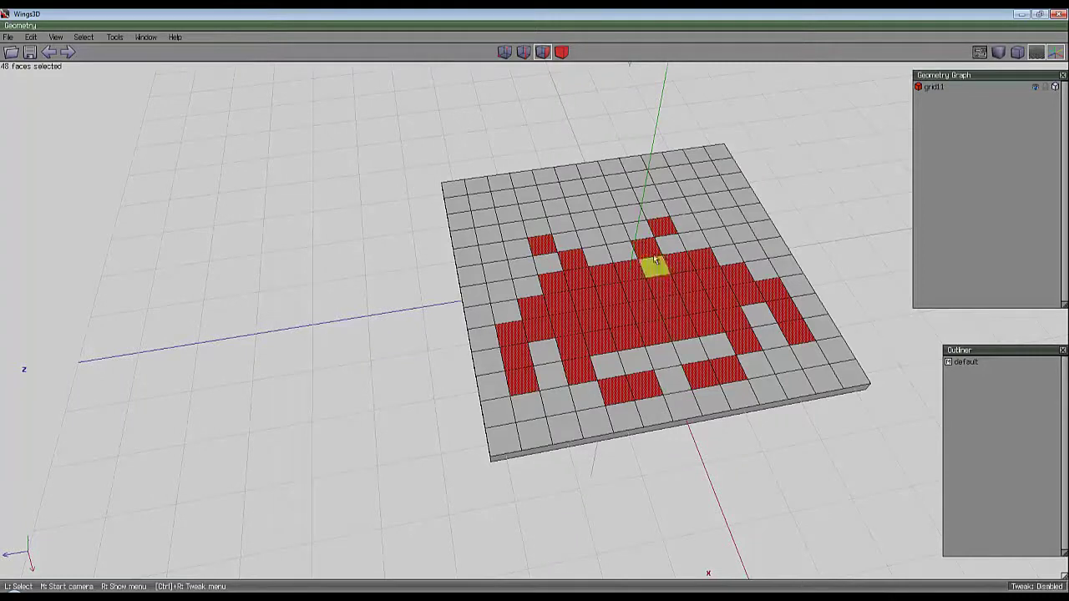
pyautogui.click(706, 220)
pyautogui.click(704, 221)
pyautogui.click(691, 223)
pyautogui.click(672, 245)
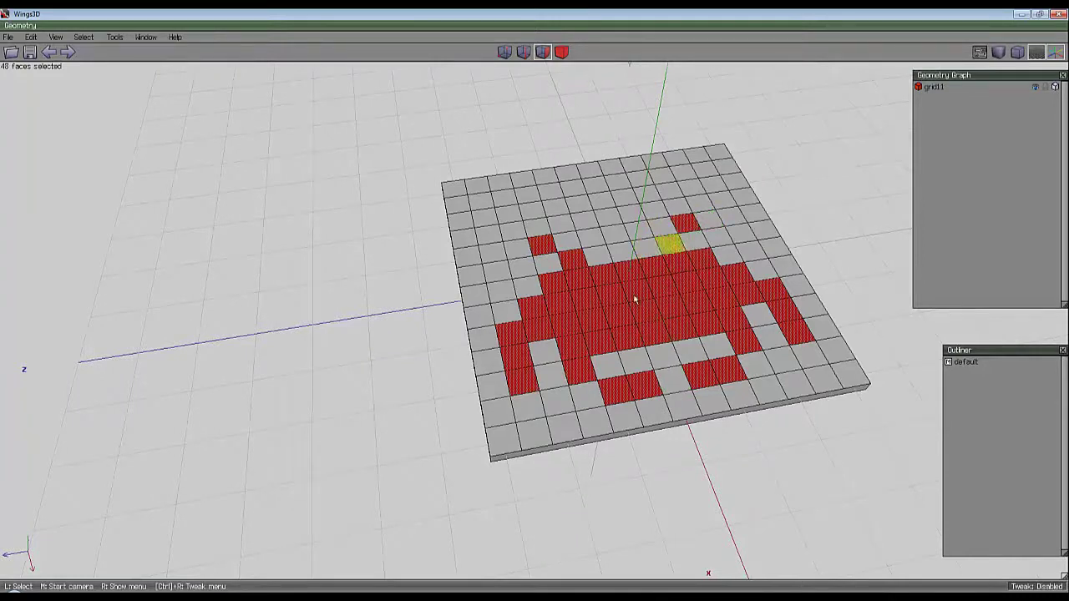
pyautogui.click(576, 303)
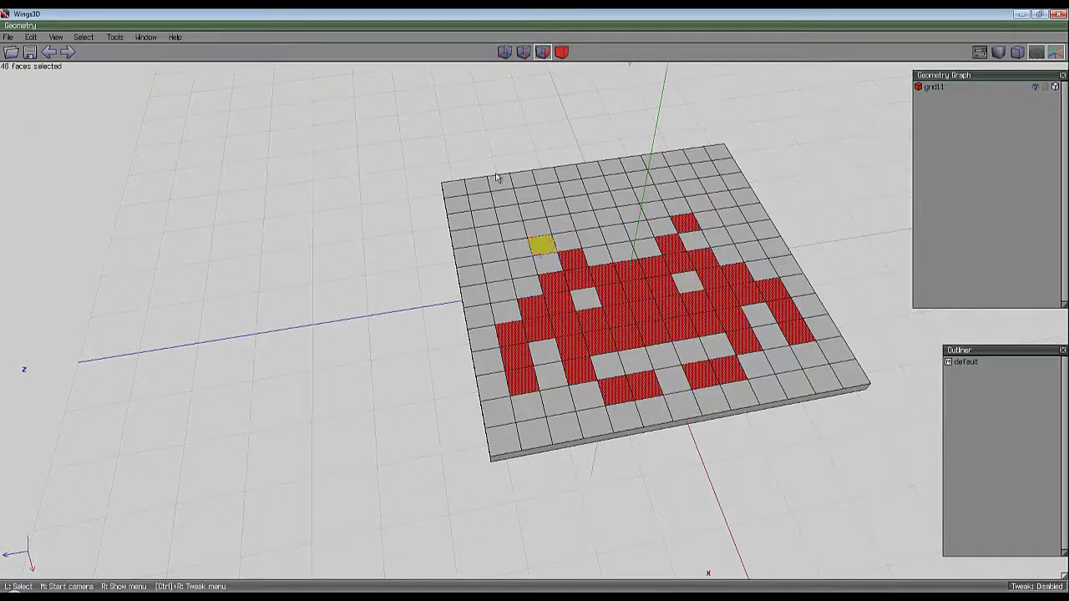
# Convert the invader face selection to edges and bevel them by about 0.02.
pyautogui.click(524, 52)
pyautogui.scroll(4, 565, 314)
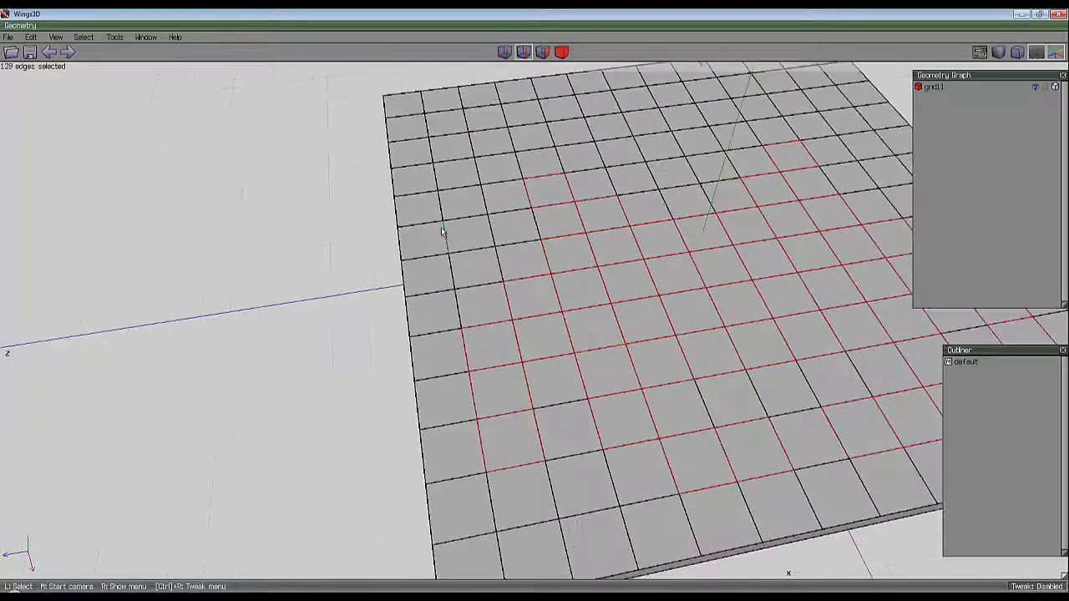
pyautogui.rightClick(337, 220)
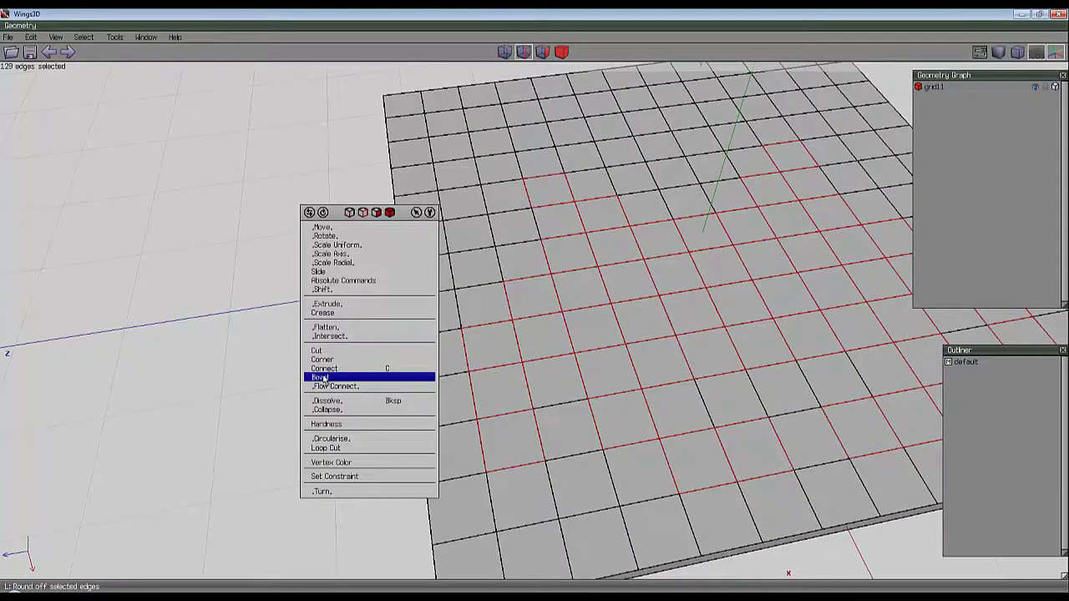
pyautogui.click(323, 378)
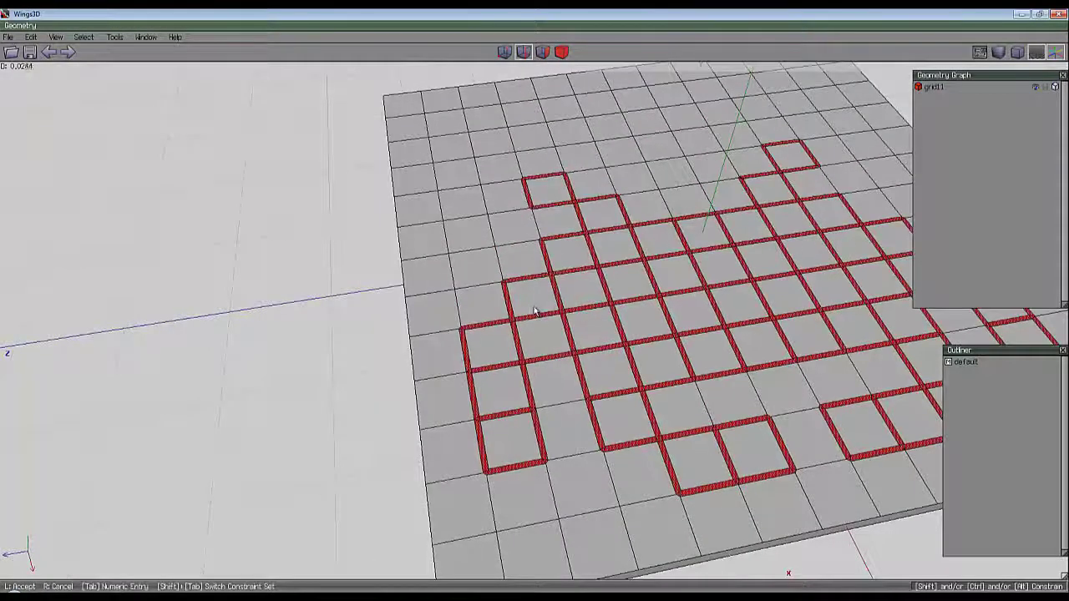
pyautogui.click(543, 315)
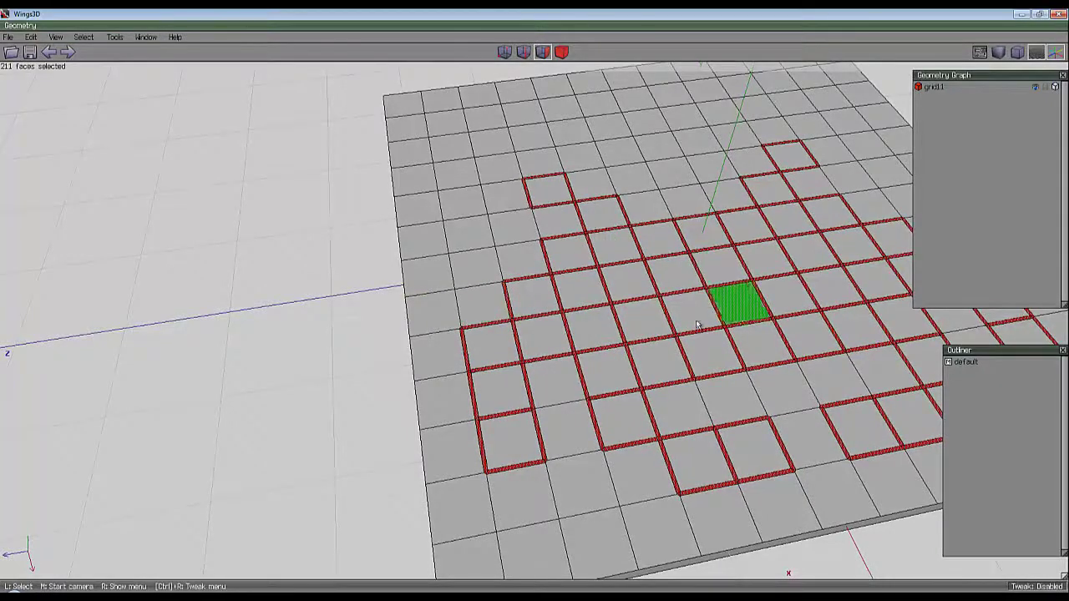
# Add all of the invader's similar square faces to the bevel strip selection, then deselect the two eye faces.
pyautogui.click(519, 448)
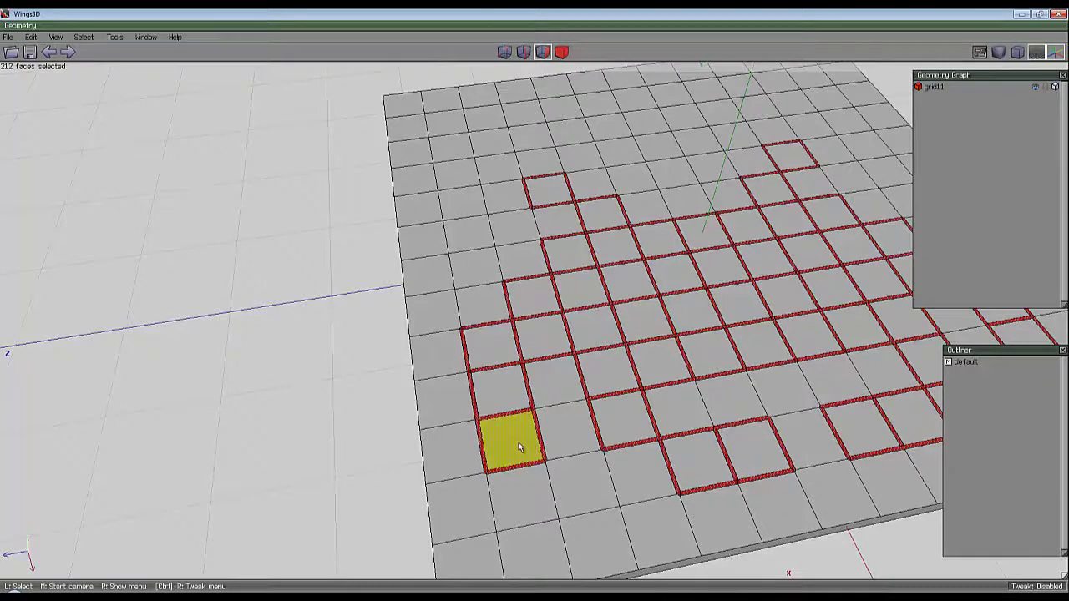
pyautogui.press('i')
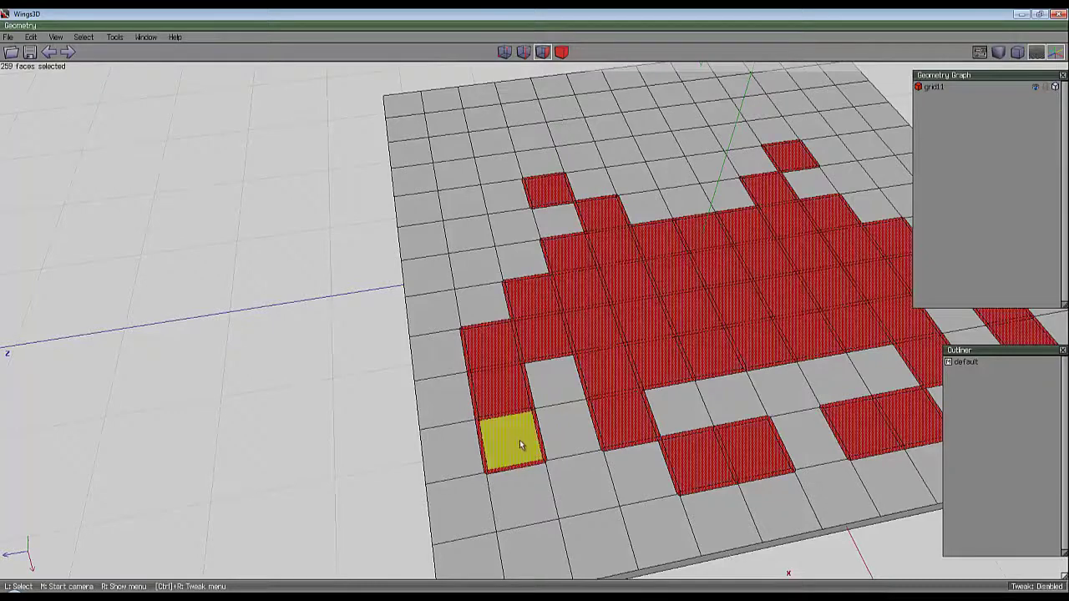
pyautogui.click(630, 287)
pyautogui.click(810, 263)
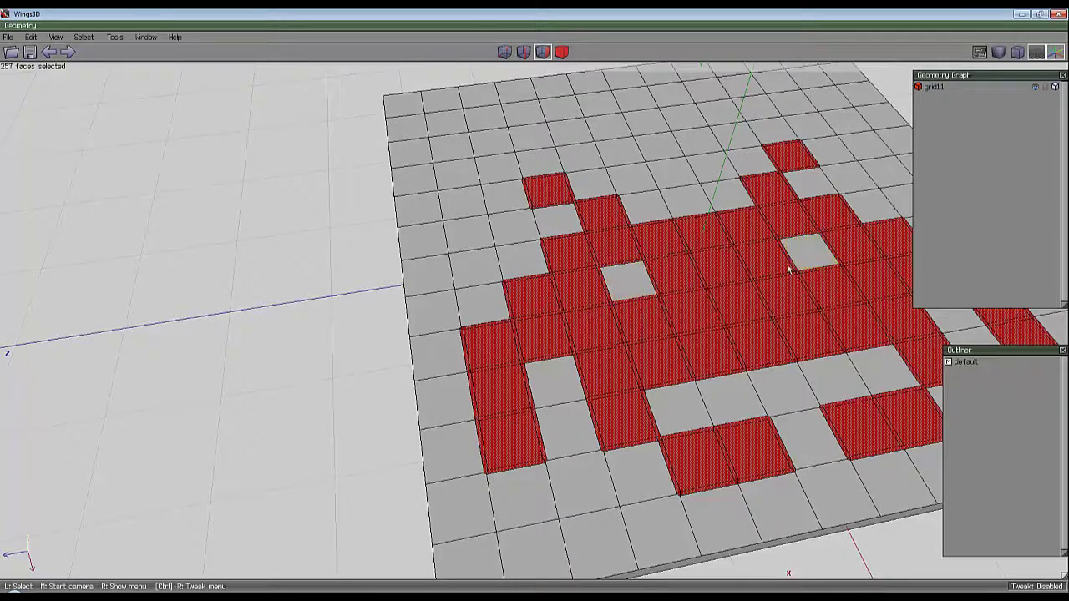
# Extract the selected invader faces along their normals by about 0.41 as a separate object.
pyautogui.rightClick(286, 180)
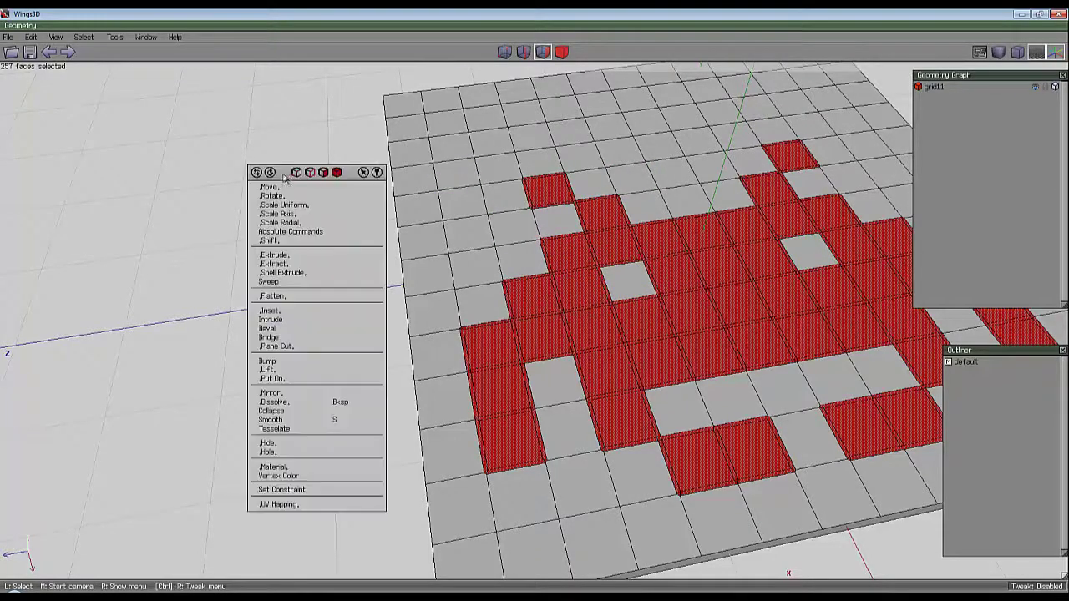
pyautogui.click(301, 257)
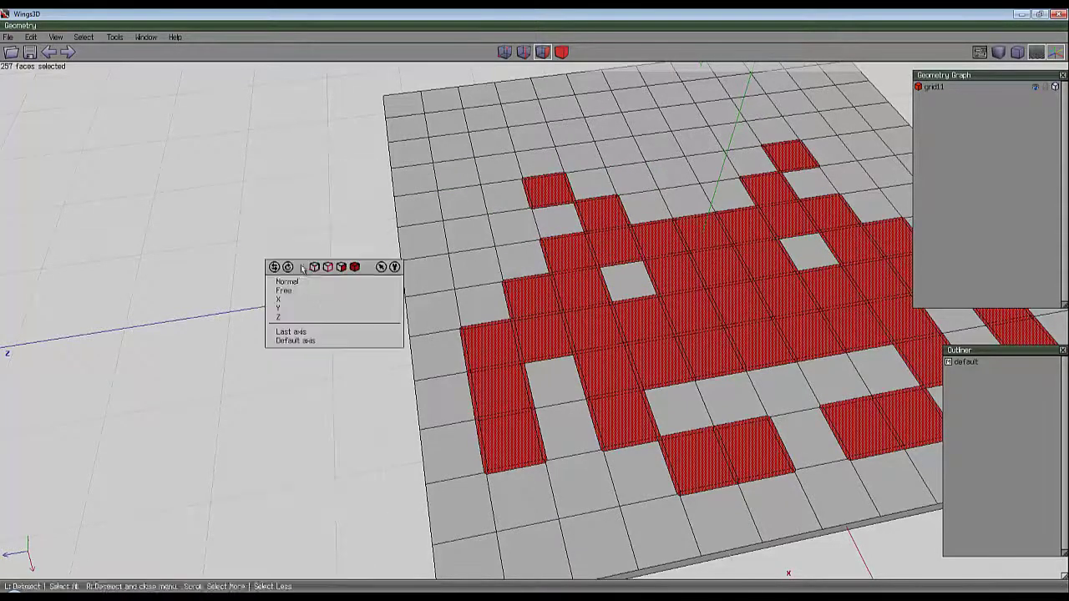
pyautogui.click(301, 279)
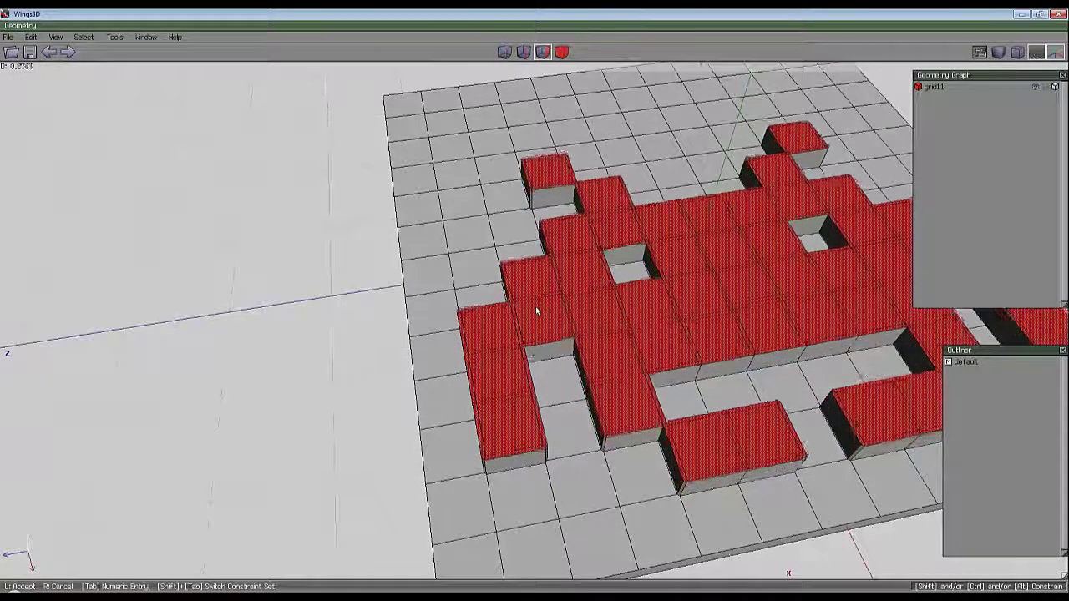
pyautogui.click(543, 315)
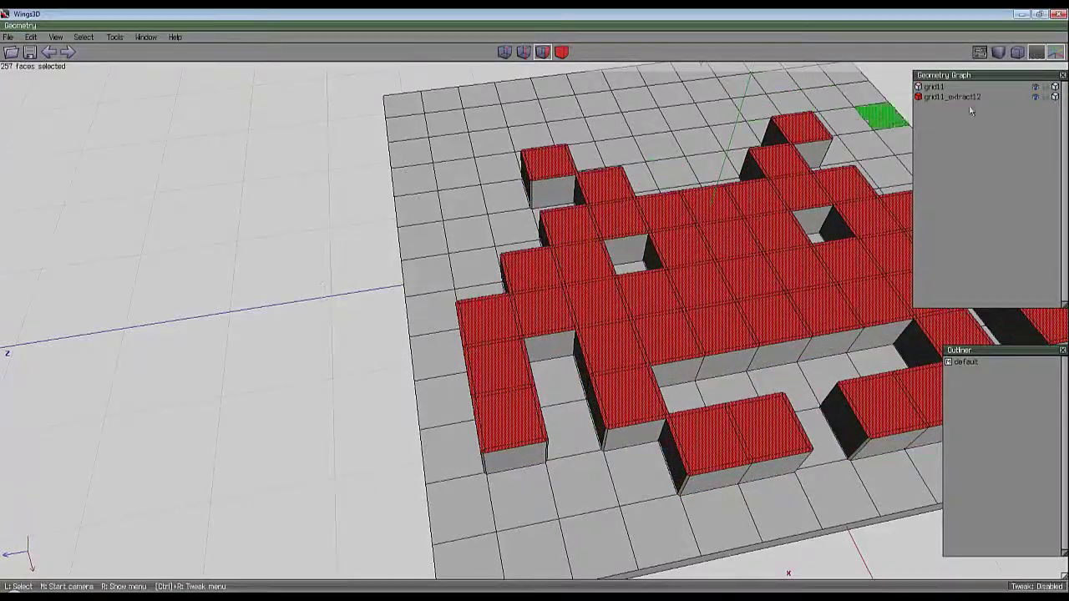
# Clear the face selection and delete the original grid11 object, keeping the extracted invader.
pyautogui.press('space')
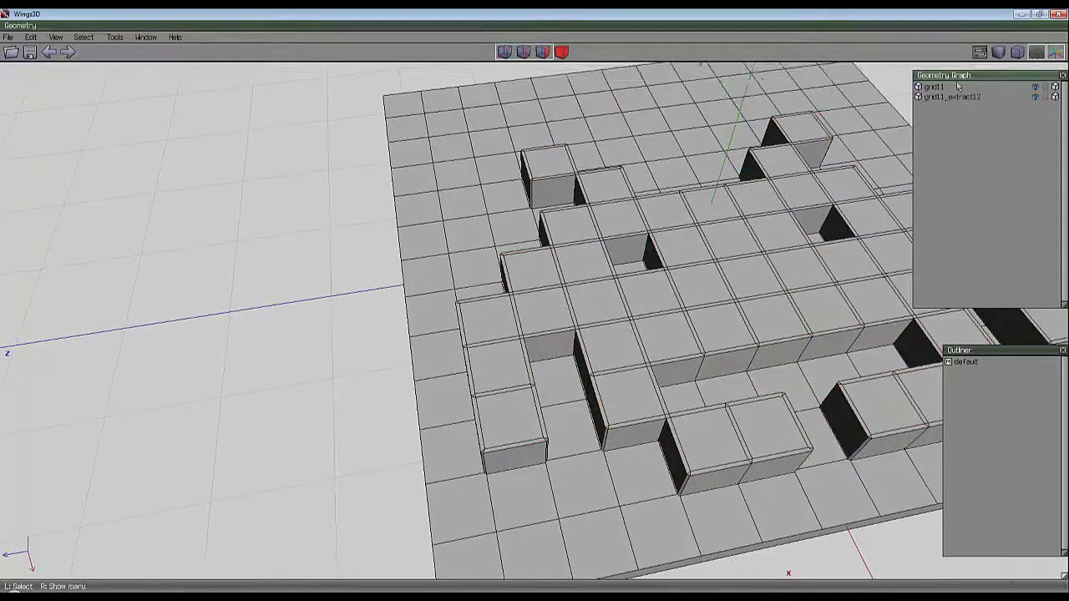
pyautogui.click(928, 87)
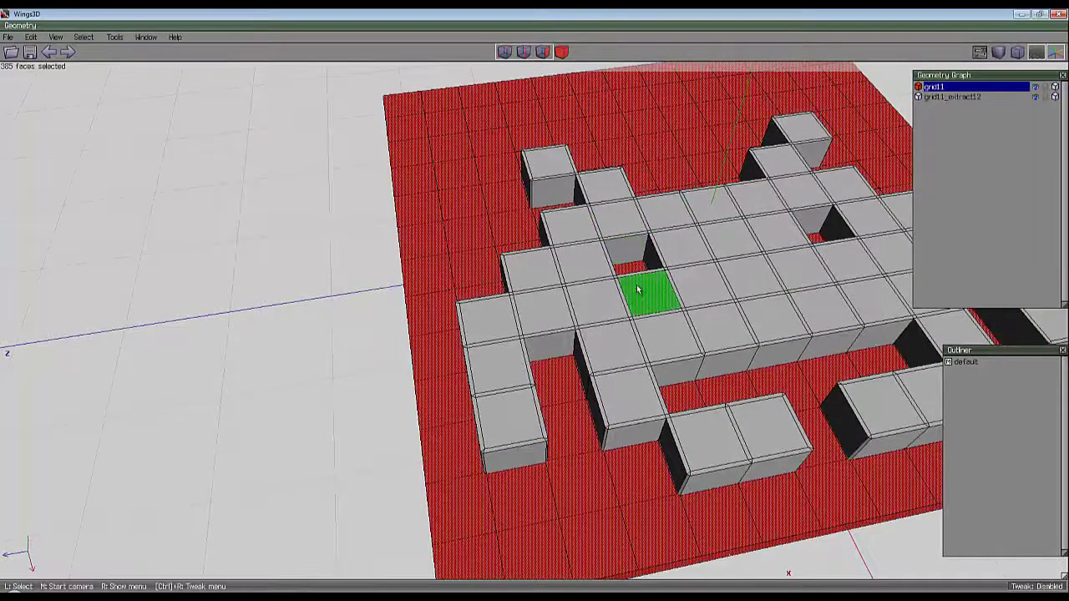
pyautogui.press('Delete')
# Examine the extracted invader from several angles, comparing its smooth preview with the faceted view.
pyautogui.middleClick(638, 289)
pyautogui.click(638, 289)
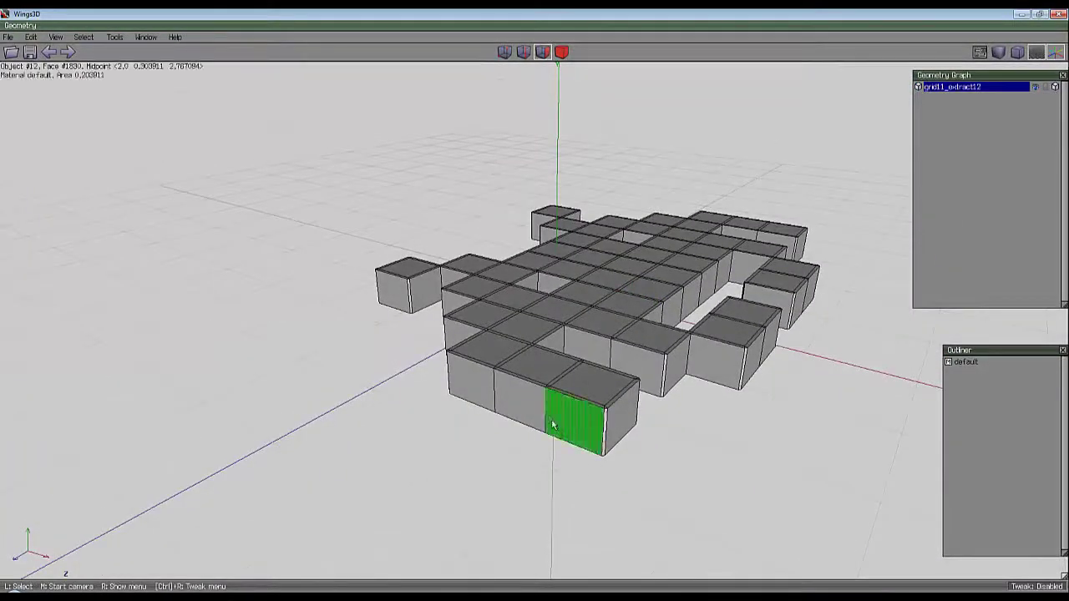
pyautogui.scroll(-2, 616, 191)
pyautogui.middleClick(616, 191)
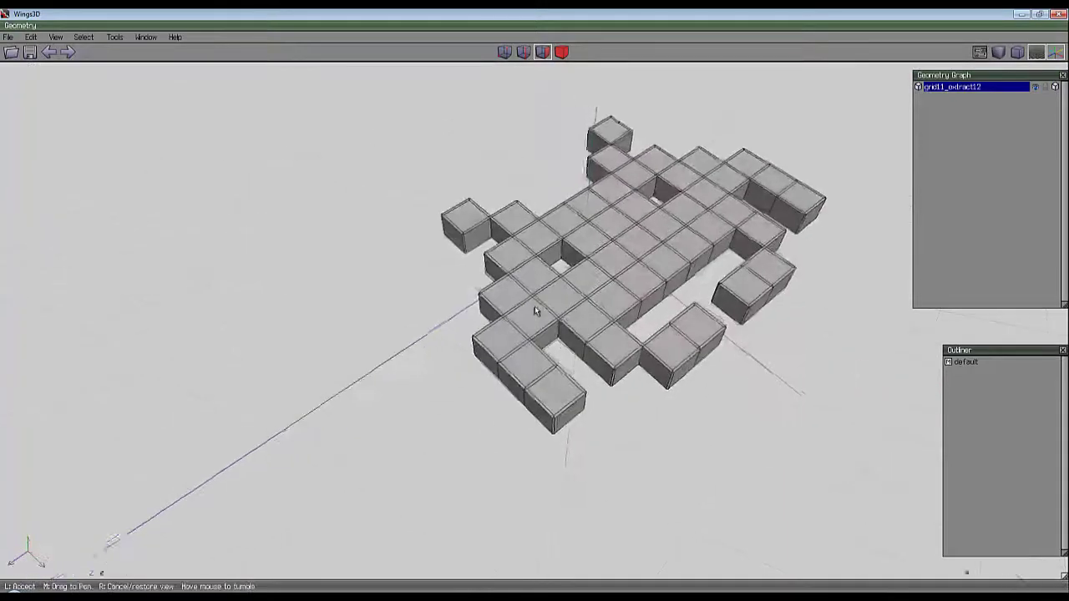
pyautogui.click(535, 305)
pyautogui.press('Tab')
pyautogui.scroll(3, 744, 200)
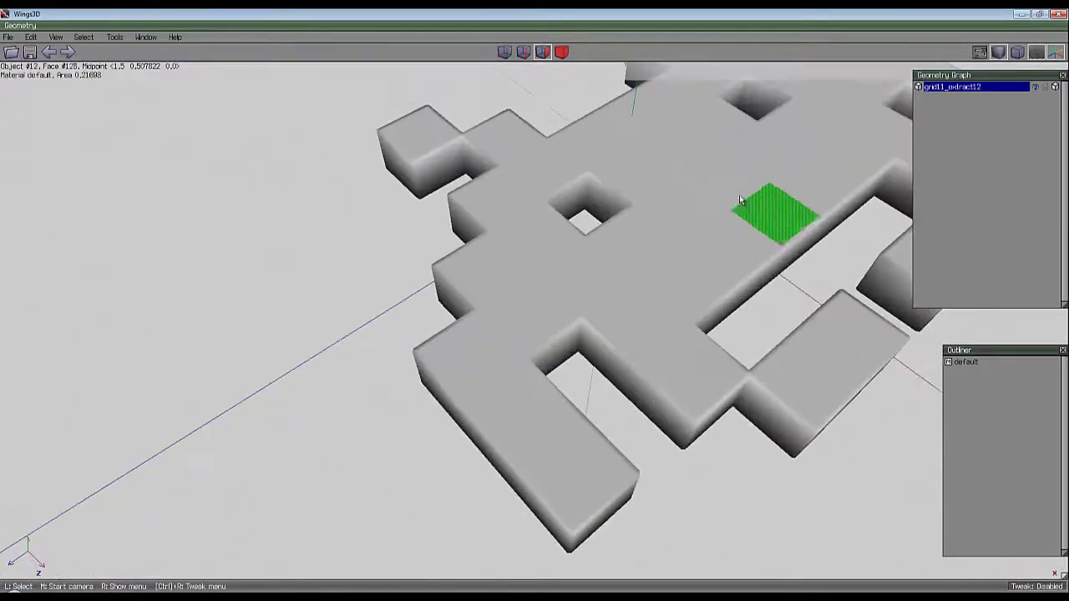
pyautogui.middleClick(744, 200)
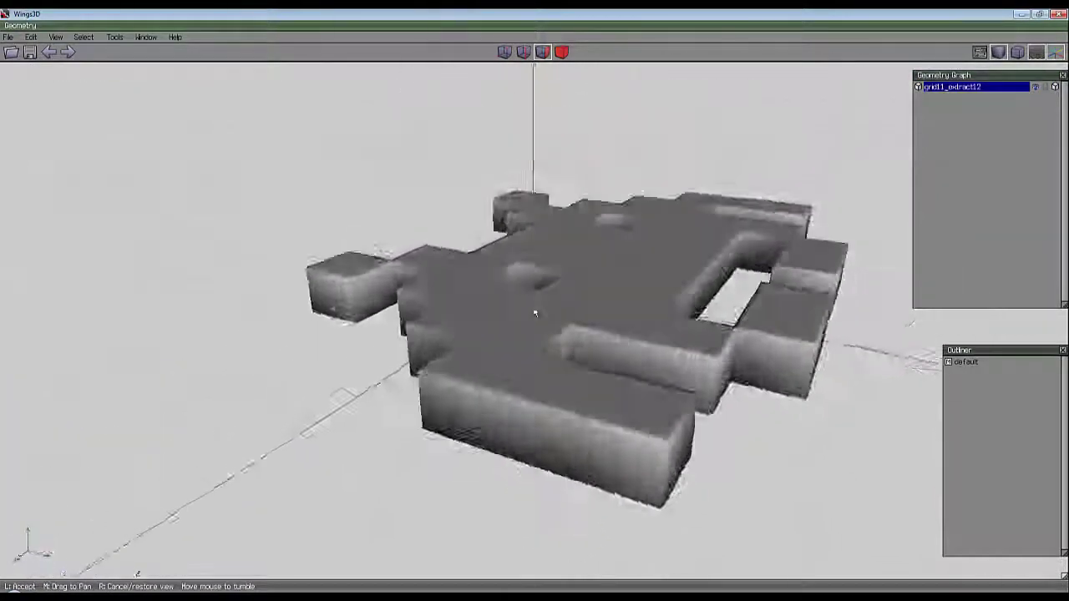
pyautogui.scroll(3, 534, 306)
pyautogui.click(535, 306)
pyautogui.press('Tab')
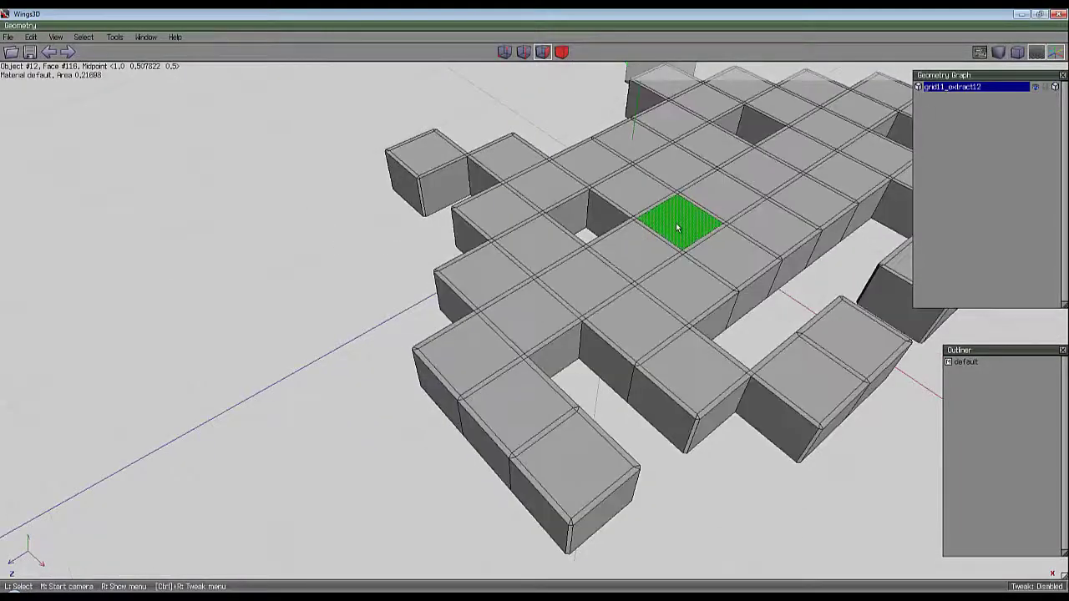
# Select all the similar vertical edges around the invader's sides and give them a narrow bevel.
pyautogui.middleClick(676, 223)
pyautogui.click(535, 309)
pyautogui.press('e')
pyautogui.click(519, 443)
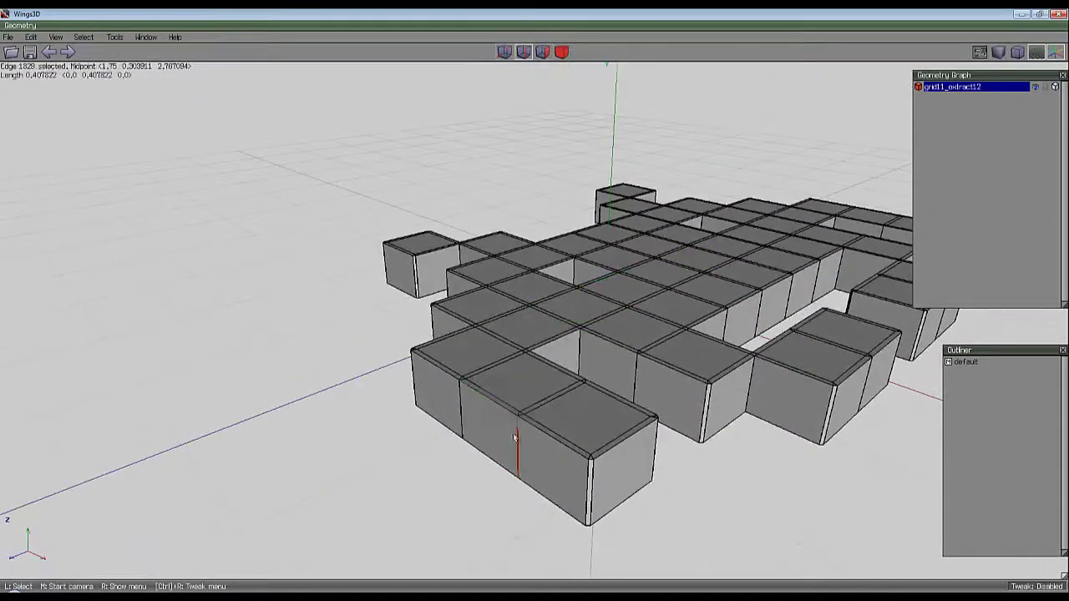
pyautogui.press('i')
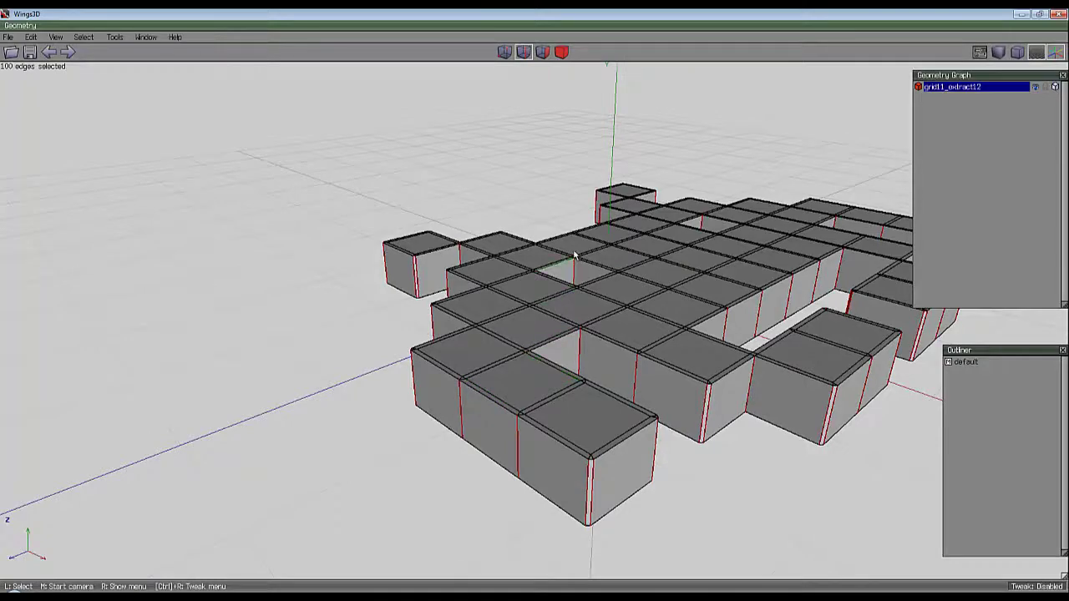
pyautogui.rightClick(546, 156)
pyautogui.click(618, 317)
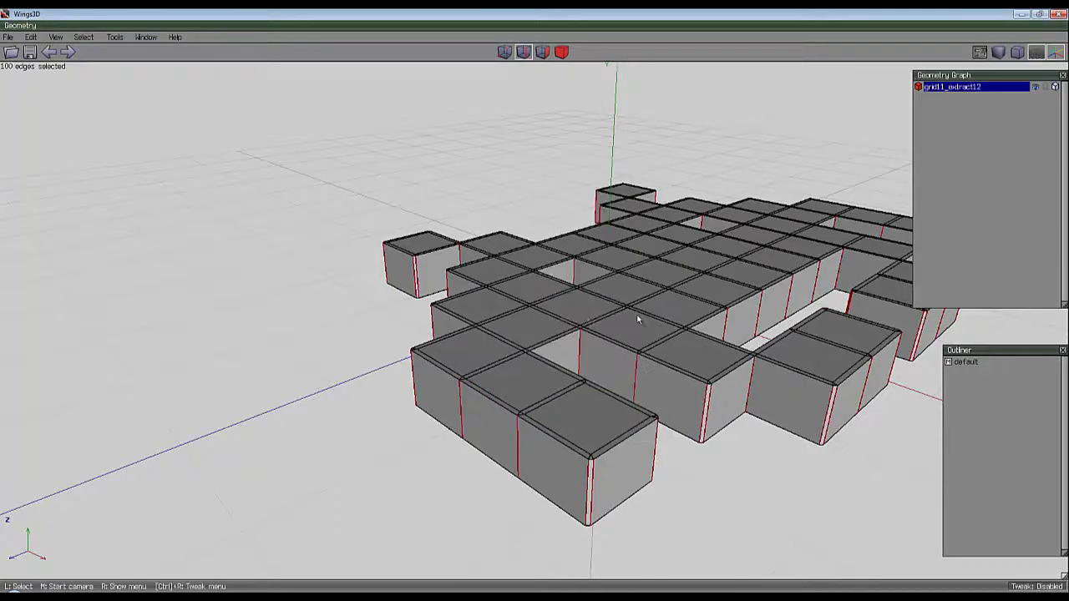
pyautogui.click(534, 310)
pyautogui.scroll(3, 603, 502)
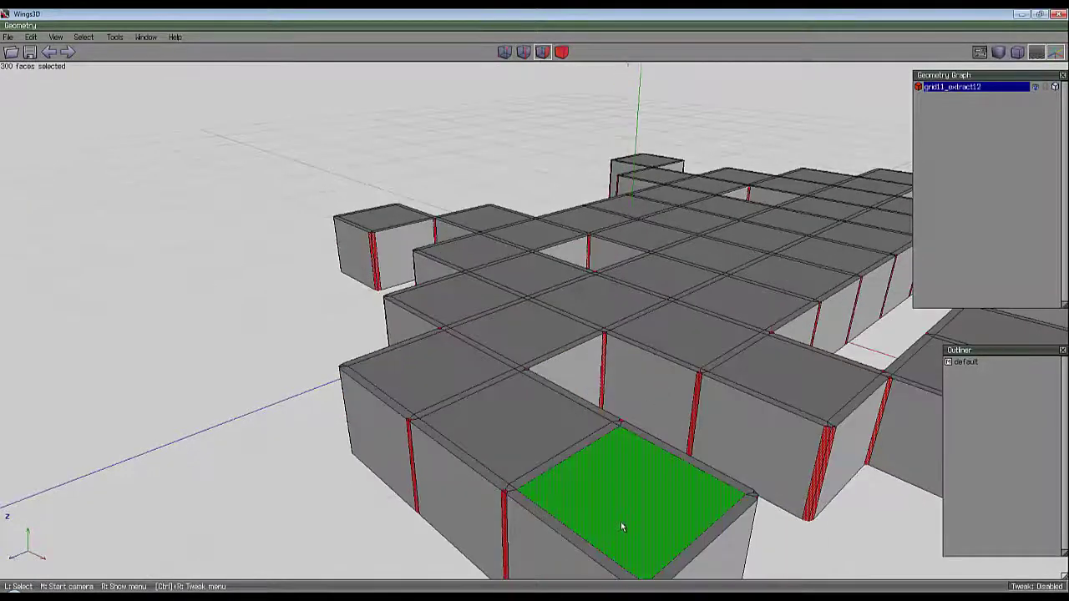
# Run Cleanup with default options on the whole invader object and clear the selection.
pyautogui.scroll(-1, 621, 527)
pyautogui.middleClick(619, 532)
pyautogui.click(619, 531)
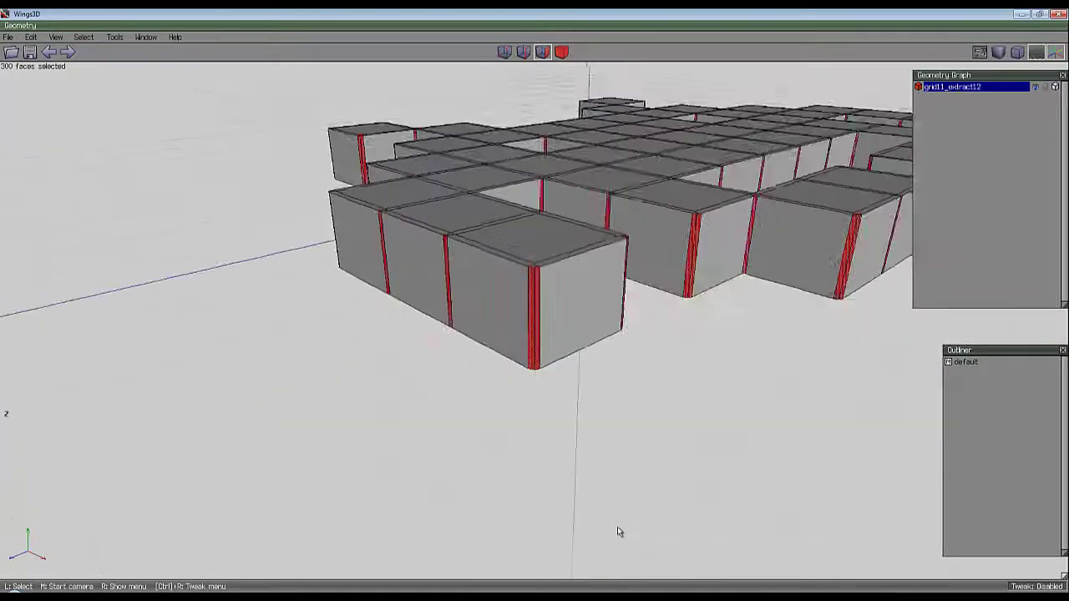
pyautogui.scroll(5, 594, 473)
pyautogui.moveTo(530, 100); pyautogui.dragTo(573, 320, button='middle')
pyautogui.click(561, 52)
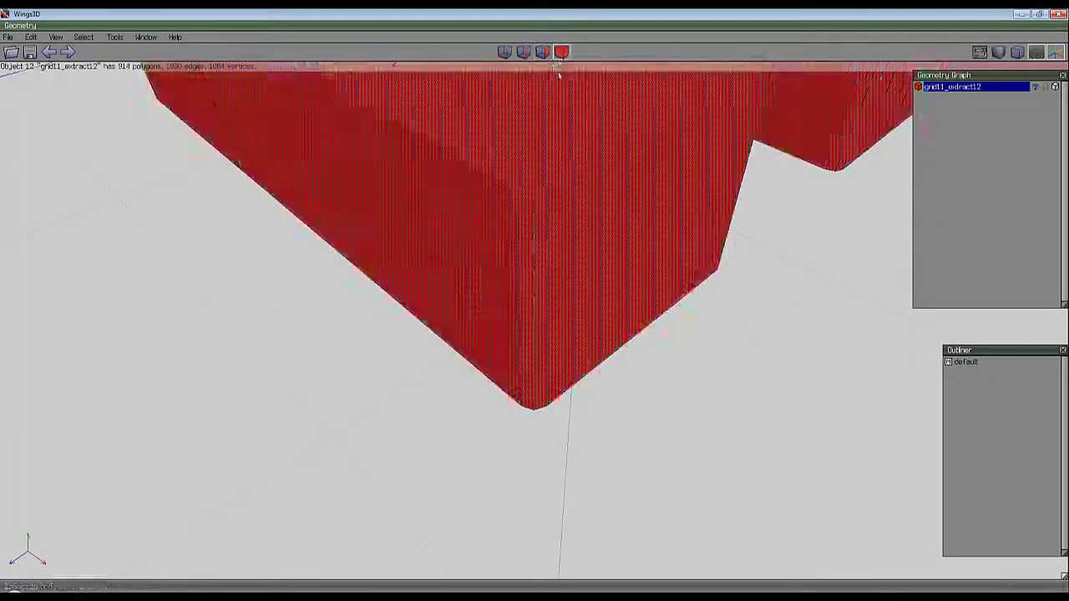
pyautogui.rightClick(565, 145)
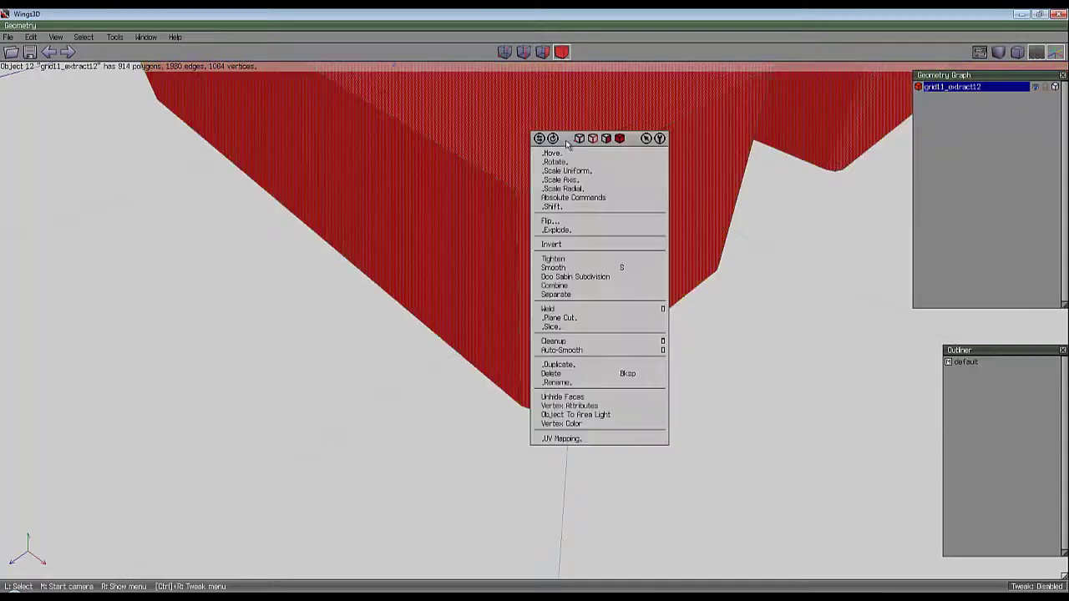
pyautogui.click(570, 343)
pyautogui.scroll(-12, 564, 340)
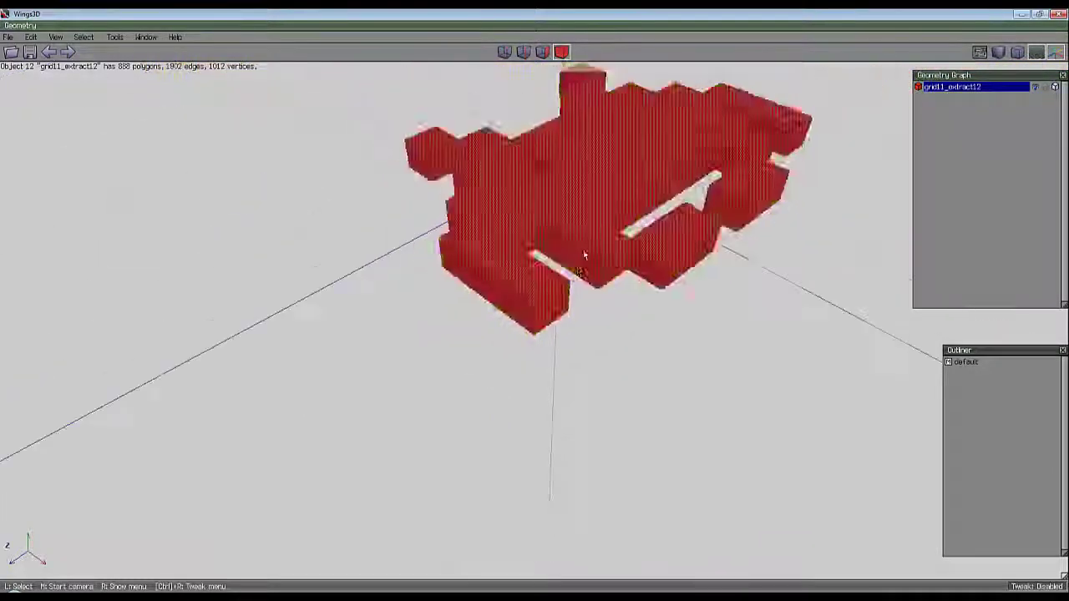
pyautogui.middleClick(583, 256)
pyautogui.click(534, 306)
pyautogui.press('space')
# Select the similar horizontal outline edges and their loops around the invader's upper and lower rims, and give them a very narrow bevel.
pyautogui.middleClick(586, 240)
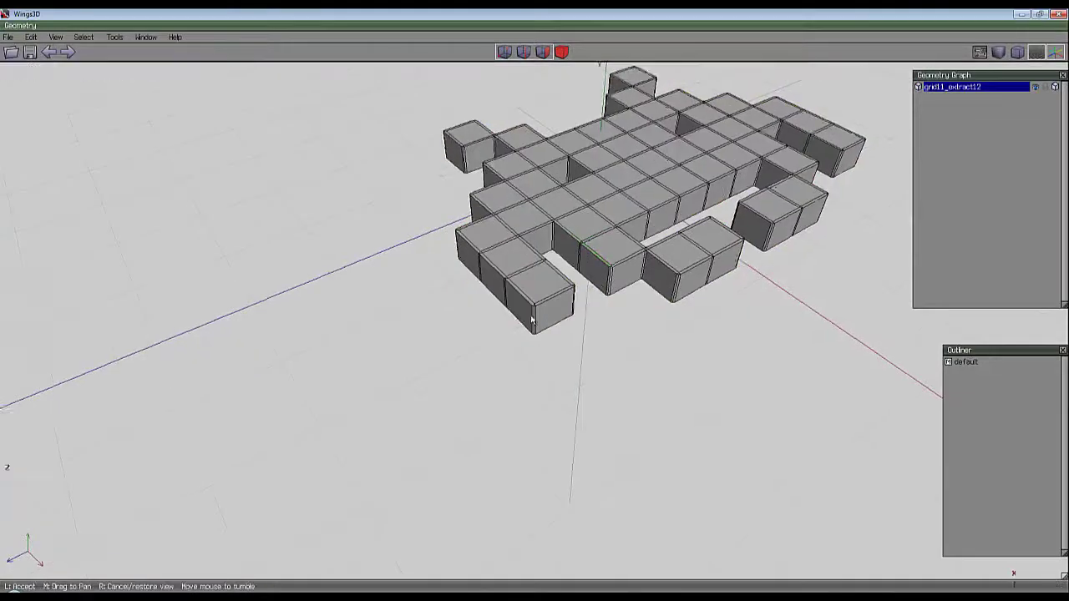
pyautogui.scroll(5, 536, 311)
pyautogui.scroll(3, 536, 311)
pyautogui.click(534, 306)
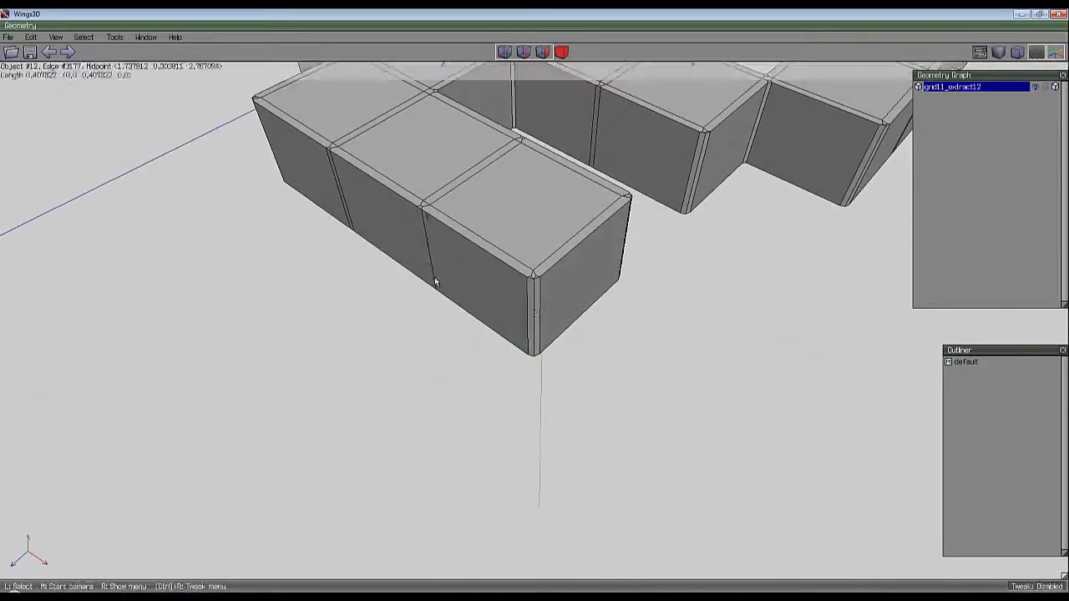
pyautogui.click(471, 242)
pyautogui.press('i')
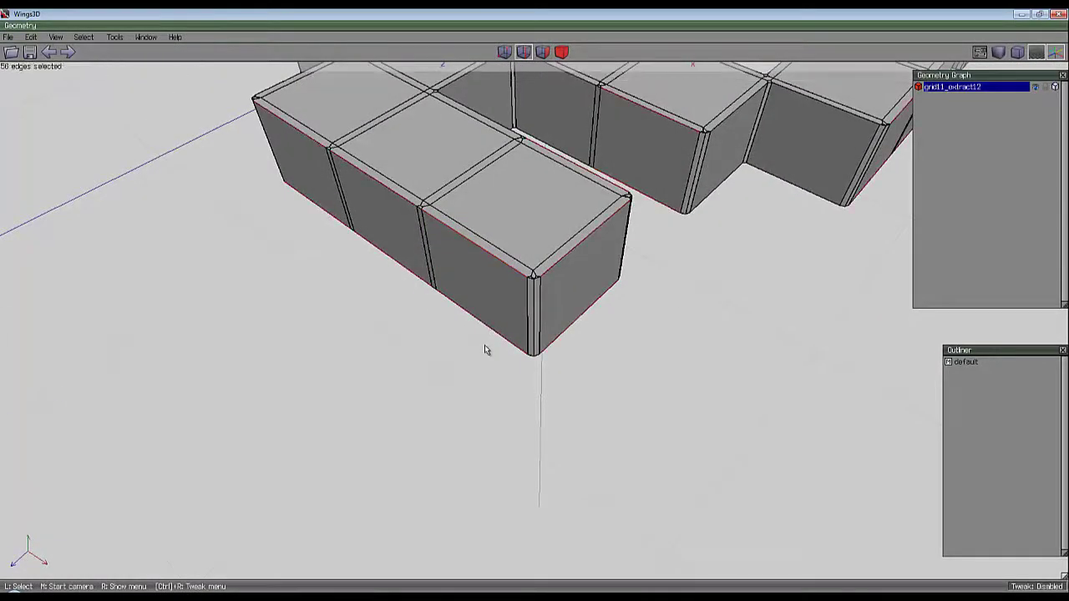
pyautogui.press('l')
pyautogui.scroll(-3, 508, 299)
pyautogui.scroll(4, 632, 175)
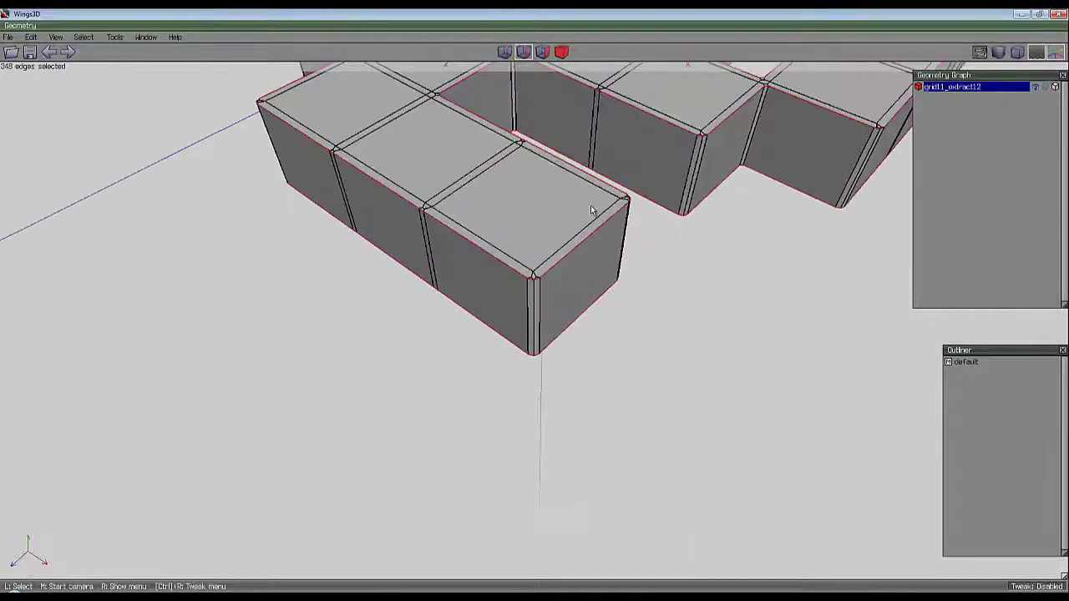
pyautogui.rightClick(690, 273)
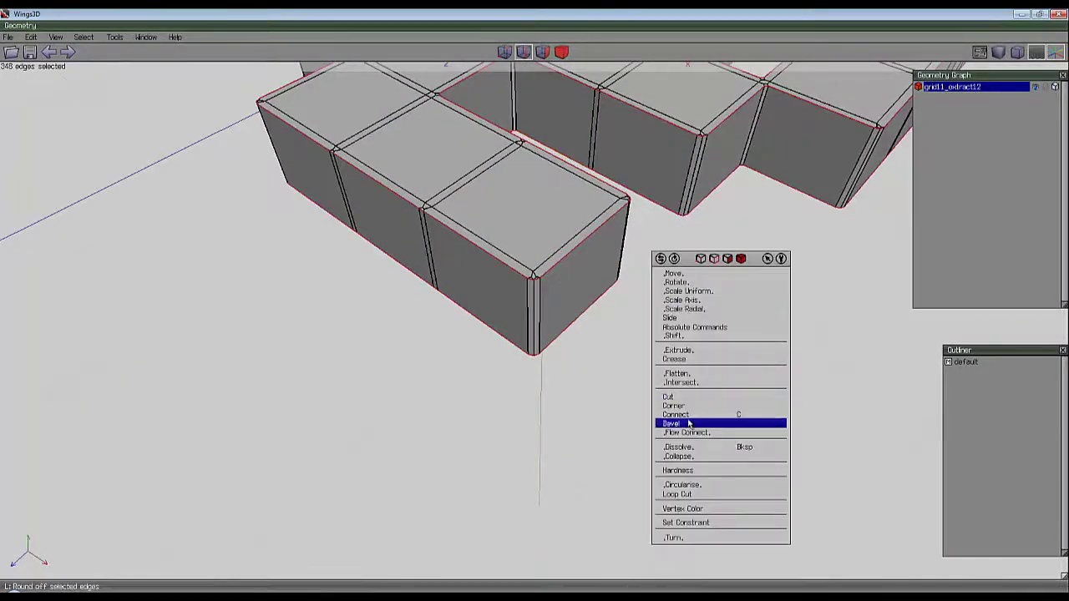
pyautogui.click(687, 422)
pyautogui.click(680, 414)
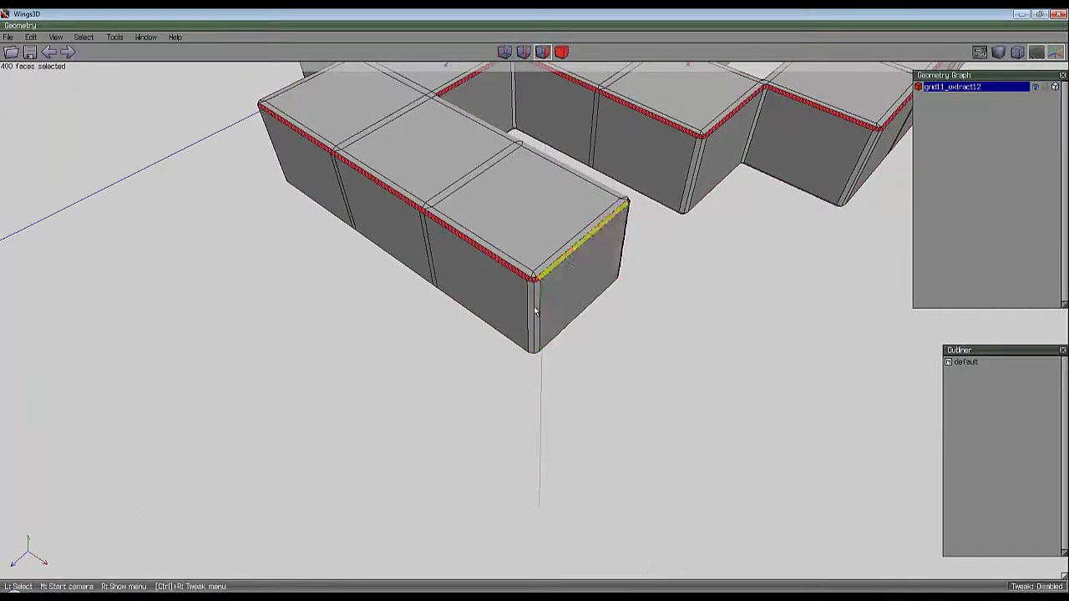
# Run Cleanup on the invader again after bevelling its upper and lower rims, and deselect everything.
pyautogui.middleClick(535, 307)
pyautogui.click(536, 308)
pyautogui.click(562, 53)
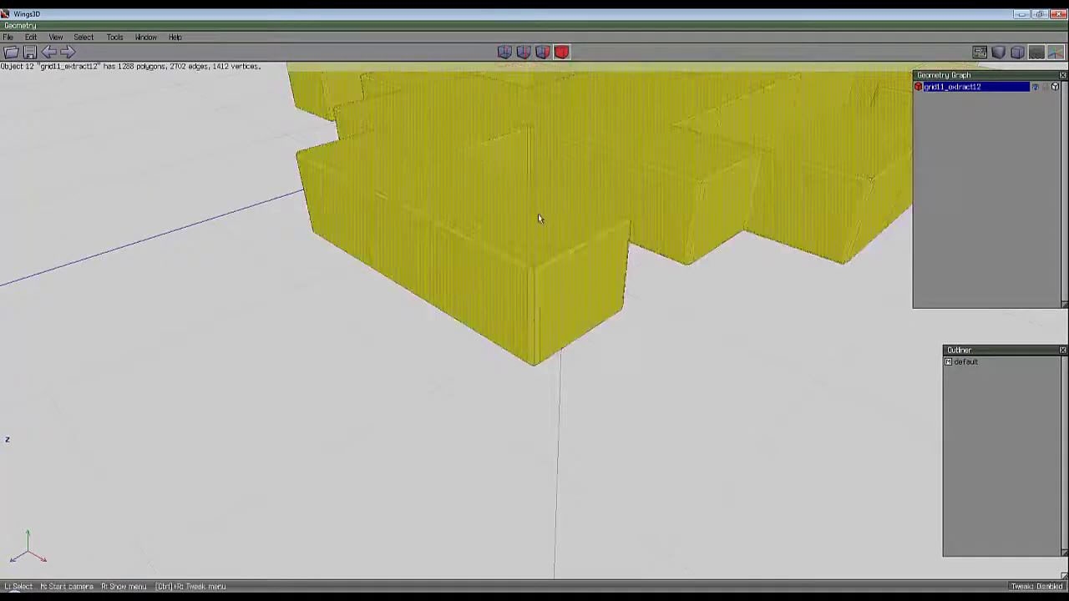
pyautogui.rightClick(511, 215)
pyautogui.click(547, 418)
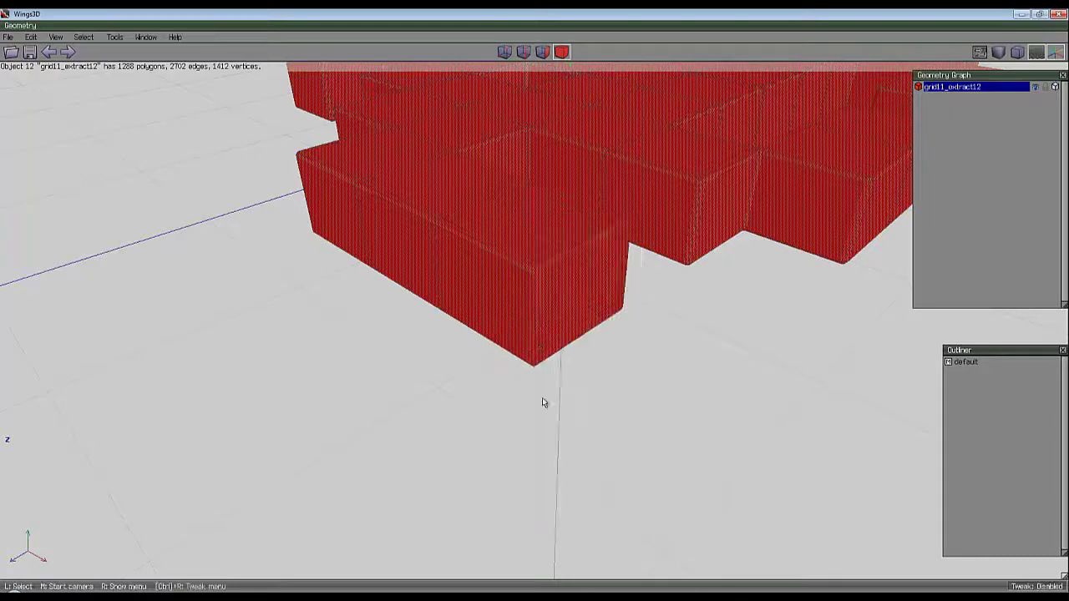
pyautogui.middleClick(544, 401)
pyautogui.click(555, 285)
pyautogui.press('space')
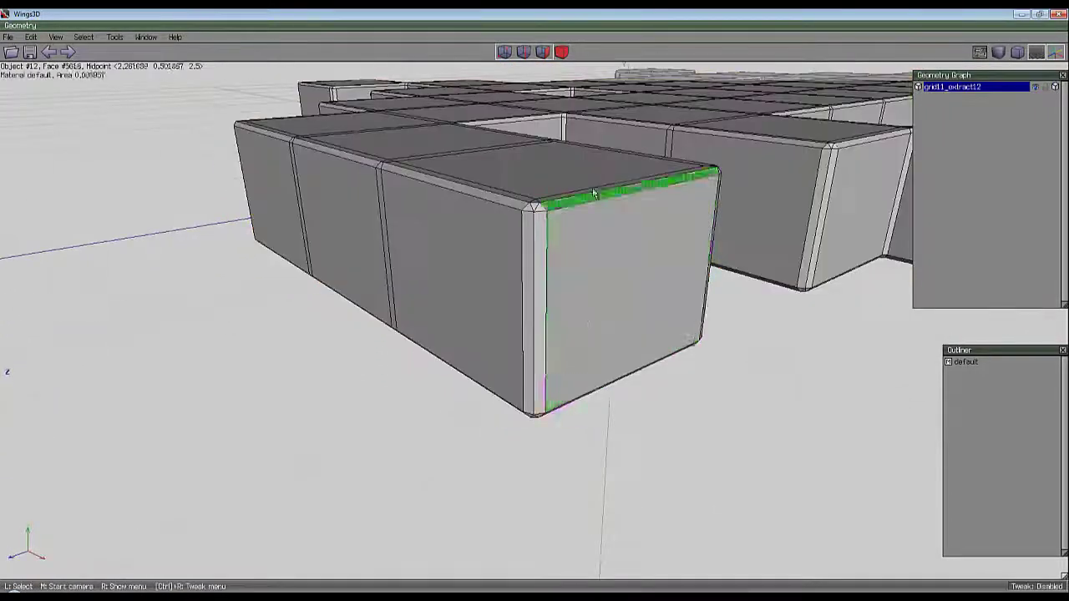
# Select all the similar vertical edges around the invader's sides and connect them with a new edge loop at mid-height.
pyautogui.scroll(-4, 501, 222)
pyautogui.middleClick(501, 222)
pyautogui.click(535, 310)
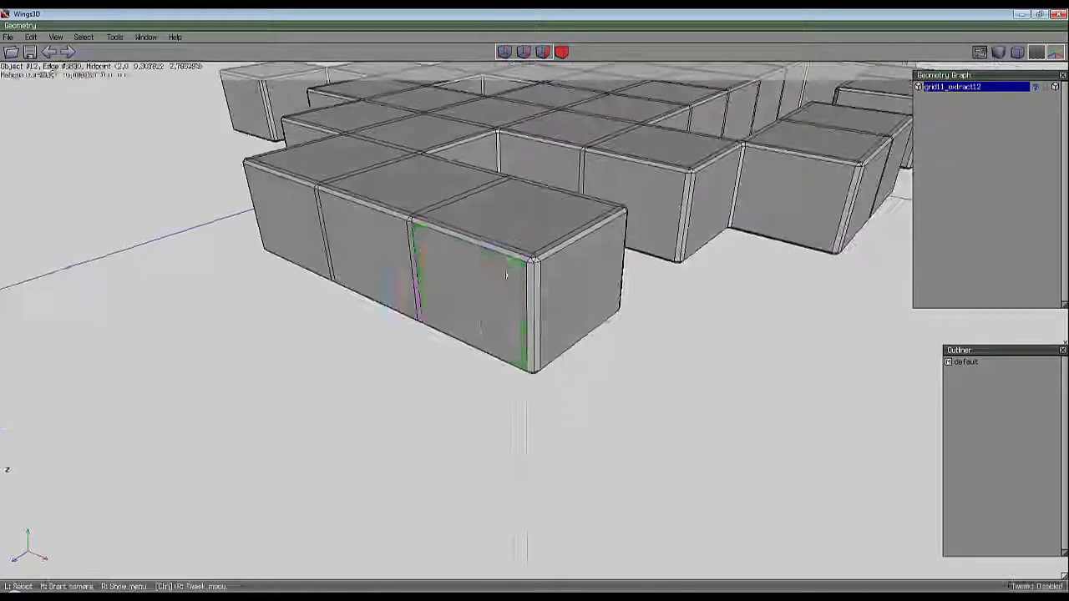
pyautogui.scroll(-1, 570, 268)
pyautogui.middleClick(569, 268)
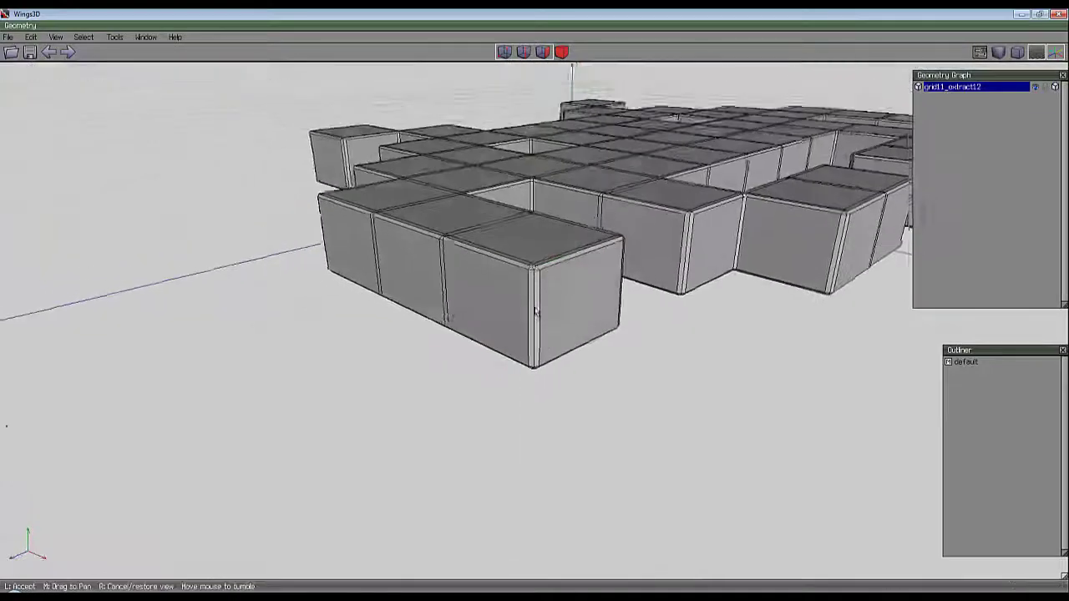
pyautogui.click(537, 312)
pyautogui.click(526, 52)
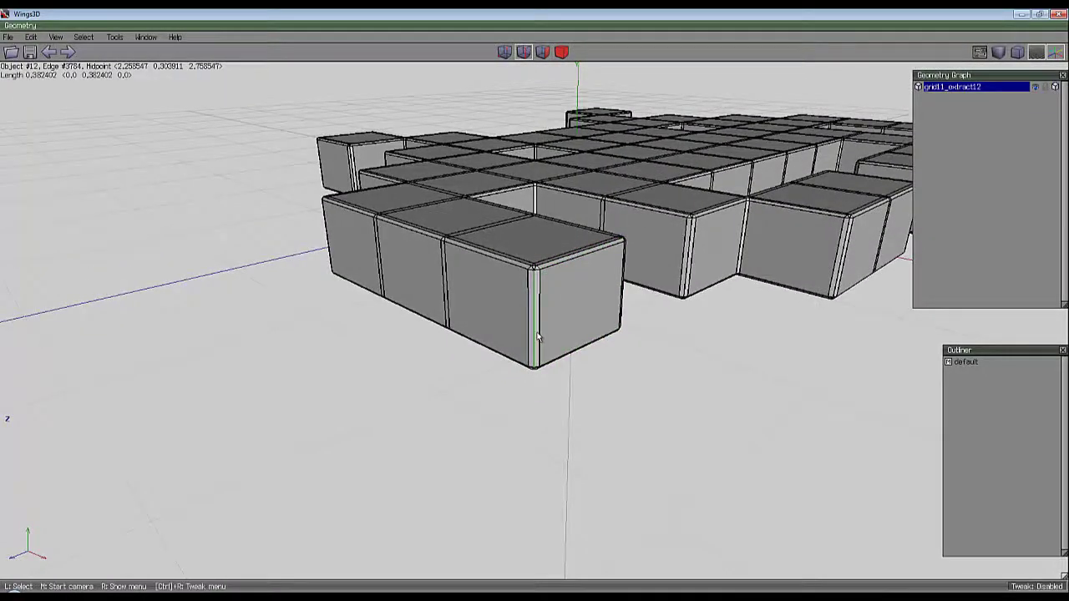
pyautogui.click(537, 340)
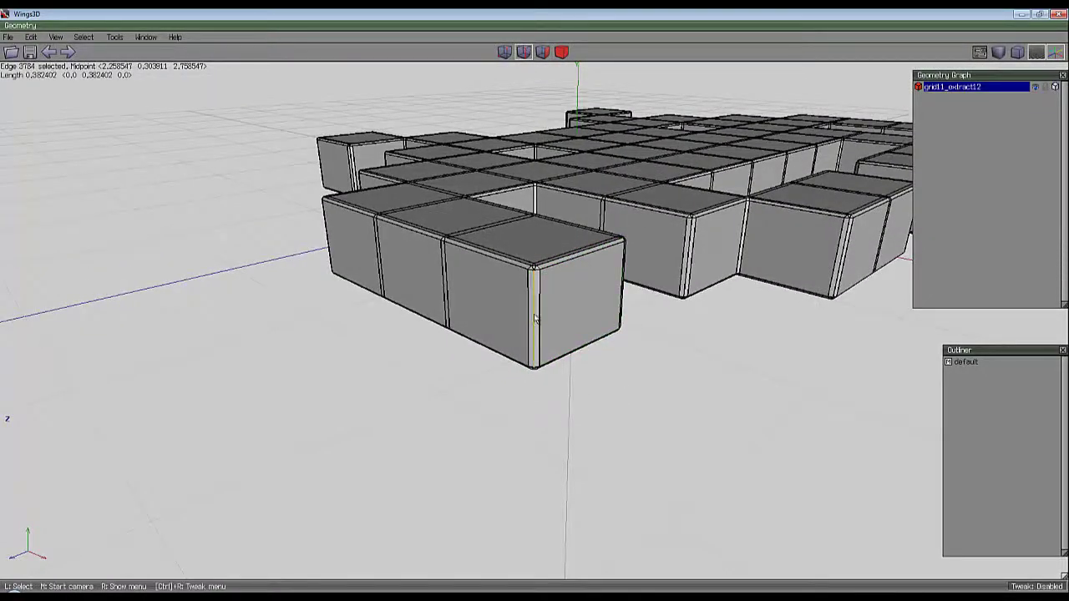
pyautogui.press('i')
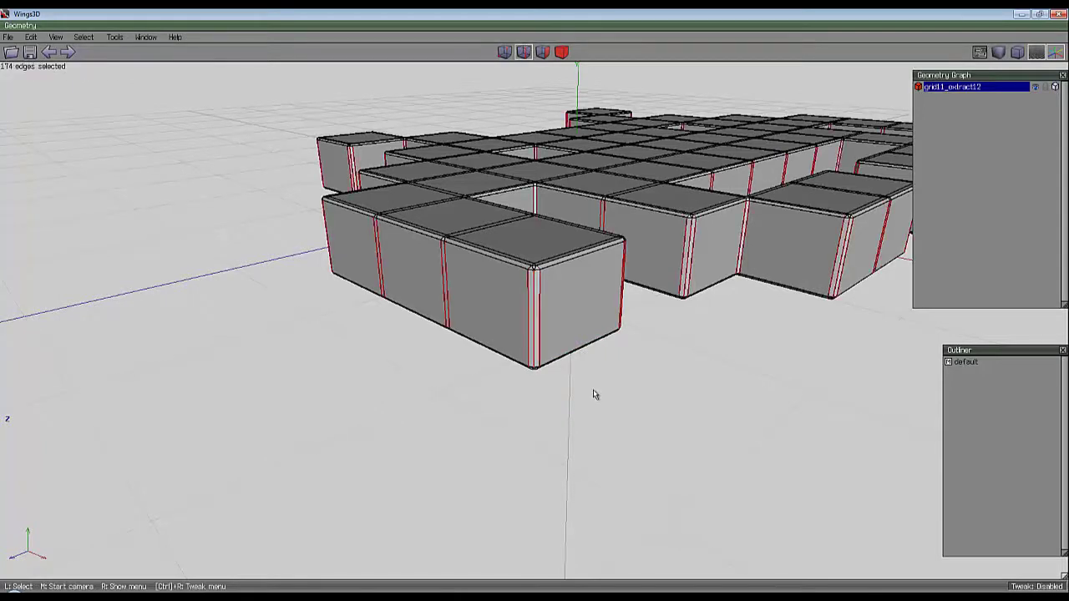
pyautogui.press('c')
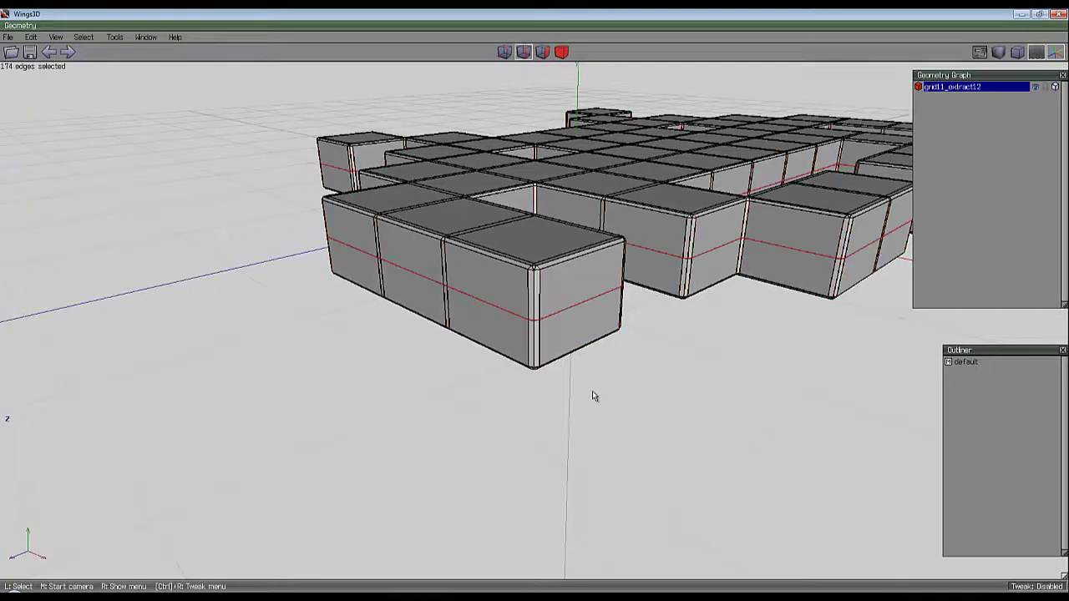
# Bevel the mid-height edge loop until it spreads close to the upper and lower rim bevels.
pyautogui.rightClick(503, 90)
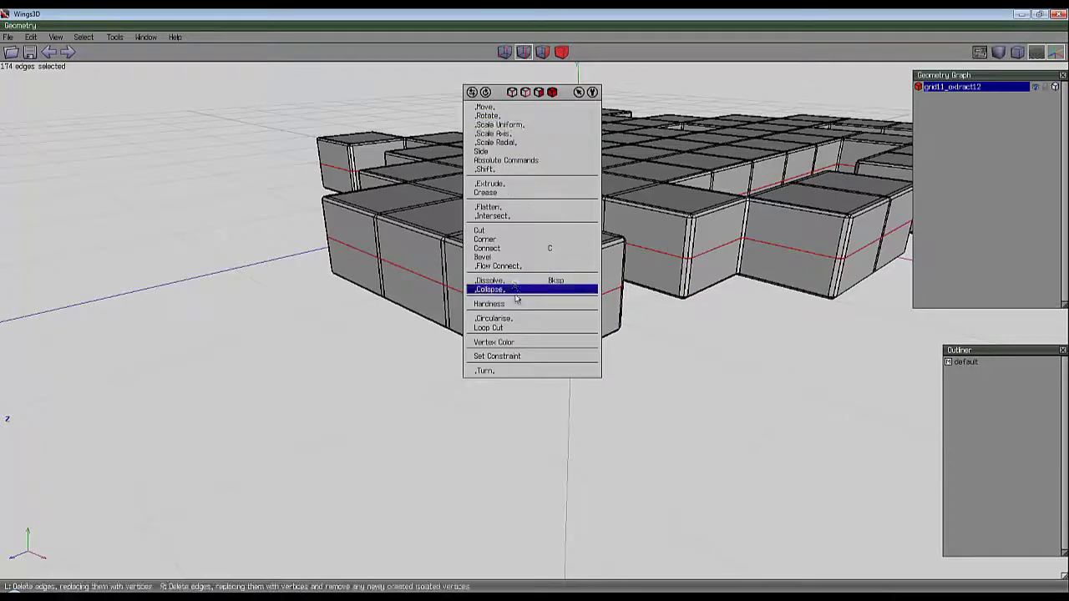
pyautogui.click(518, 255)
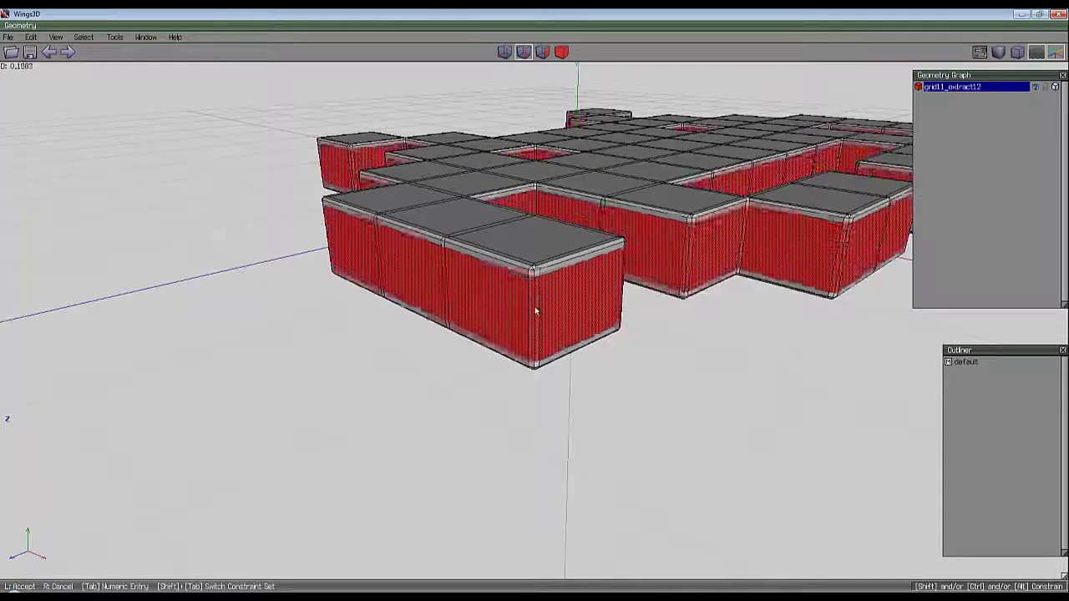
pyautogui.click(535, 311)
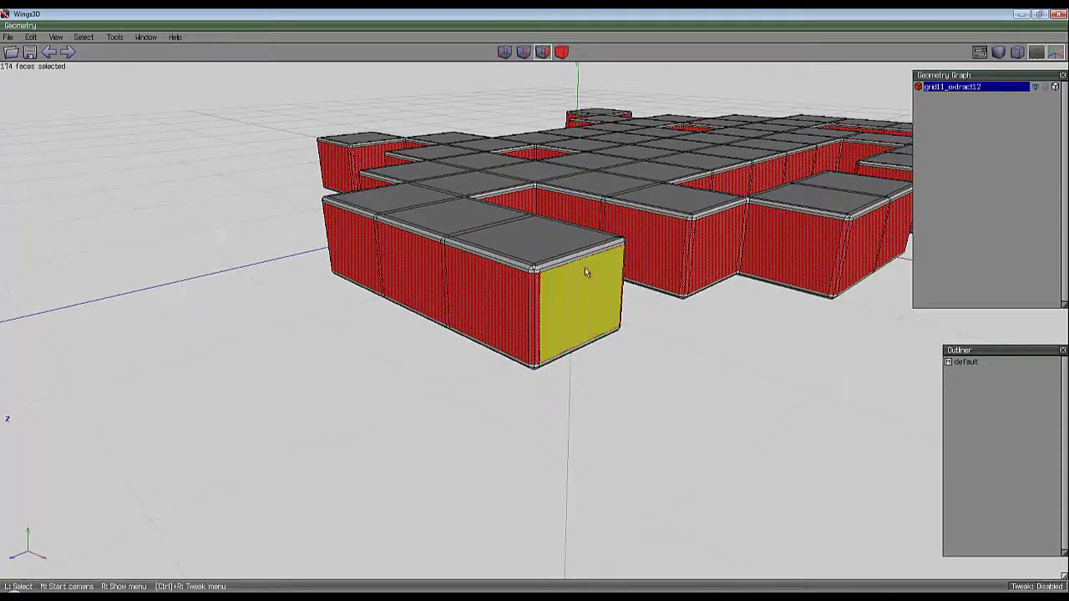
# Examine the bevelled invader from several angles, comparing its smooth preview with the faceted view.
pyautogui.middleClick(613, 377)
pyautogui.scroll(-10, 534, 311)
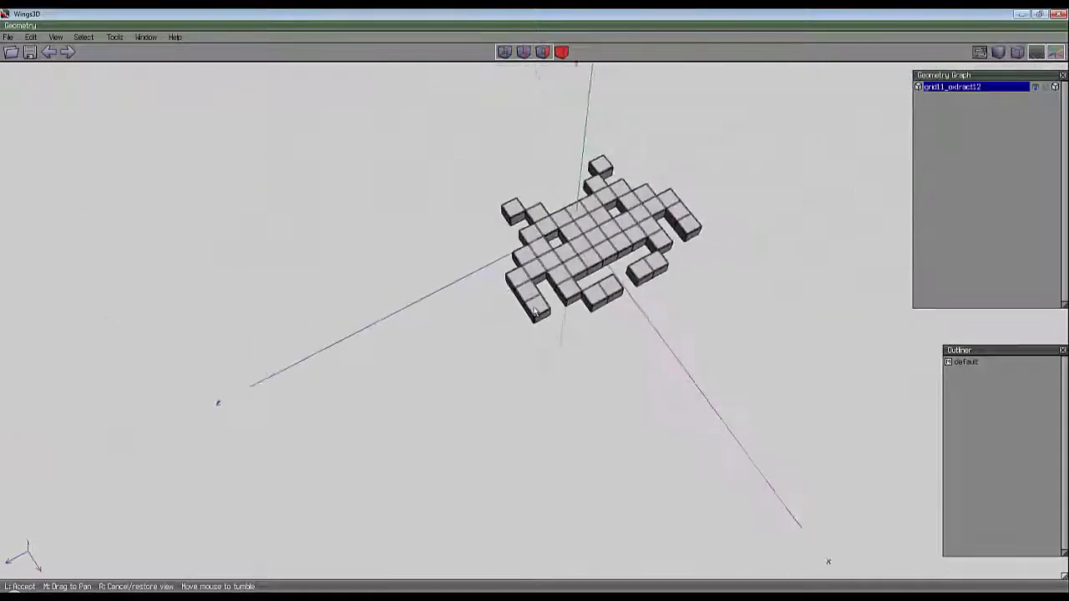
pyautogui.click(535, 310)
pyautogui.scroll(5, 680, 324)
pyautogui.middleClick(681, 324)
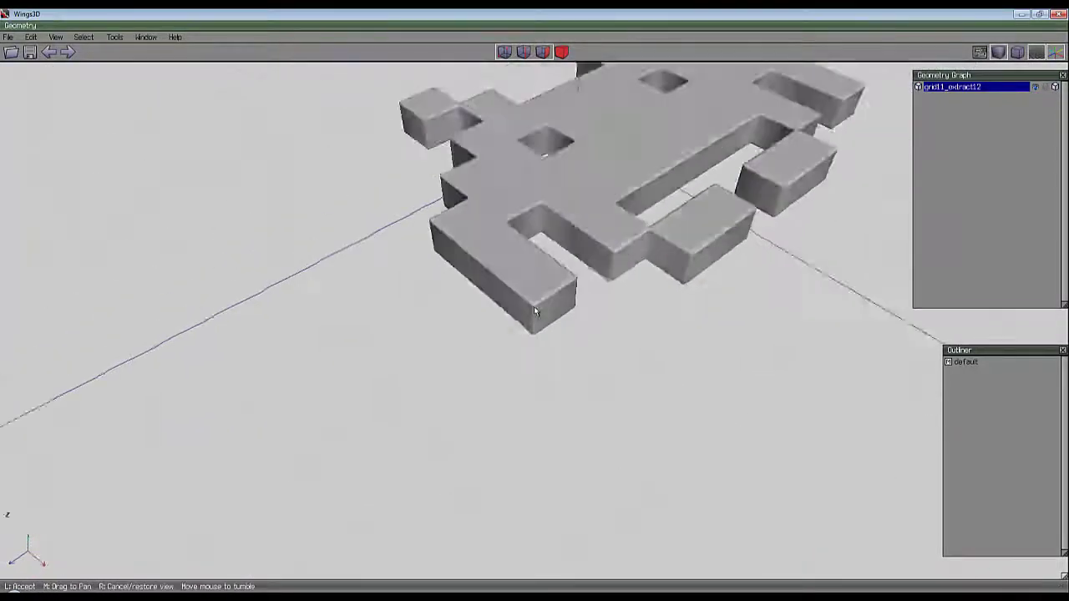
pyautogui.scroll(-5, 534, 309)
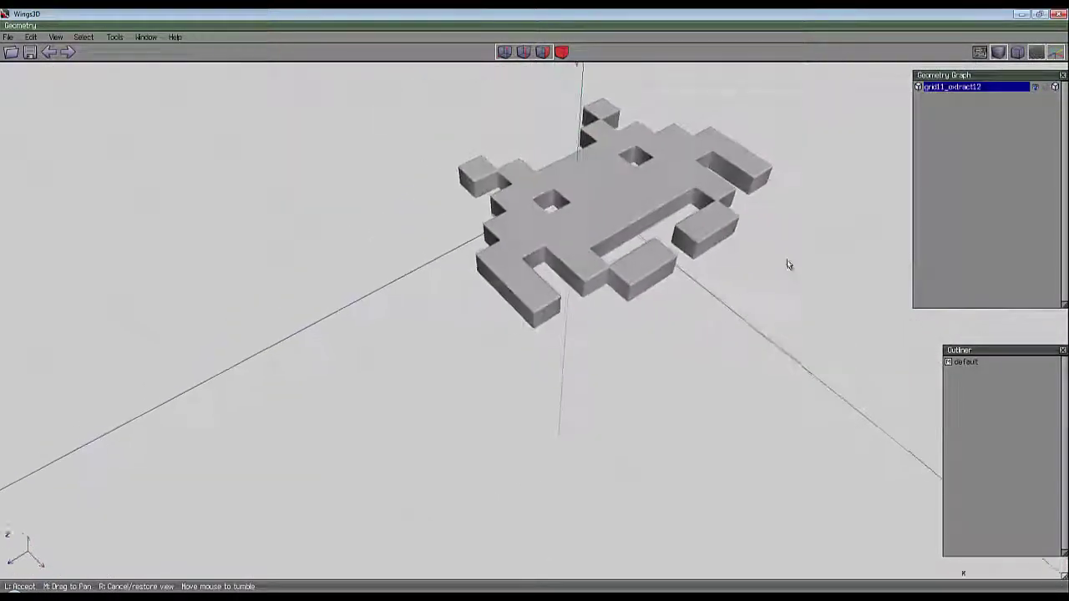
pyautogui.click(747, 322)
pyautogui.middleClick(689, 339)
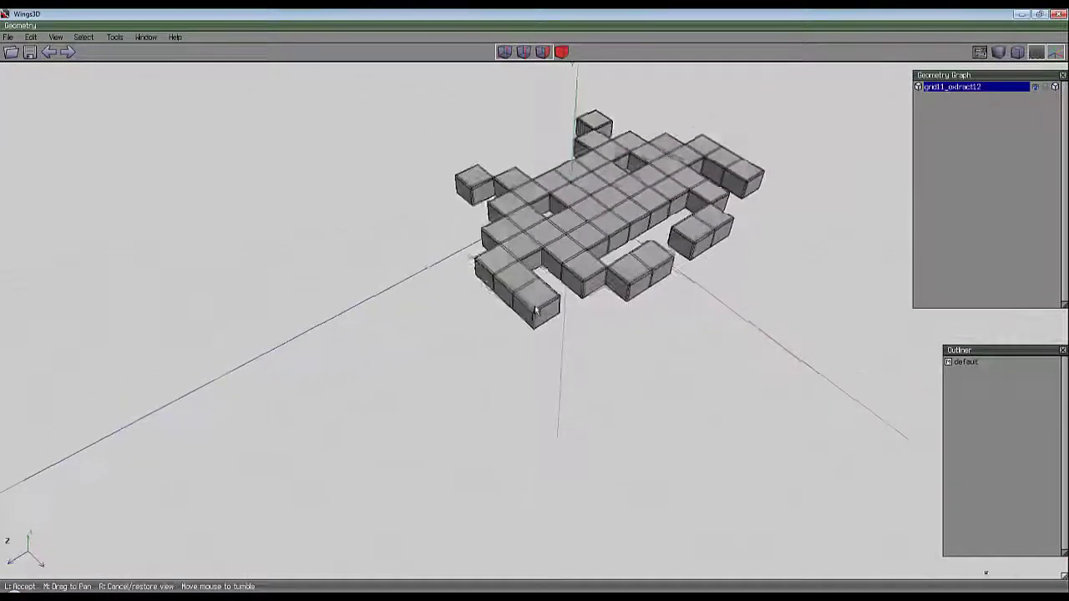
pyautogui.click(689, 339)
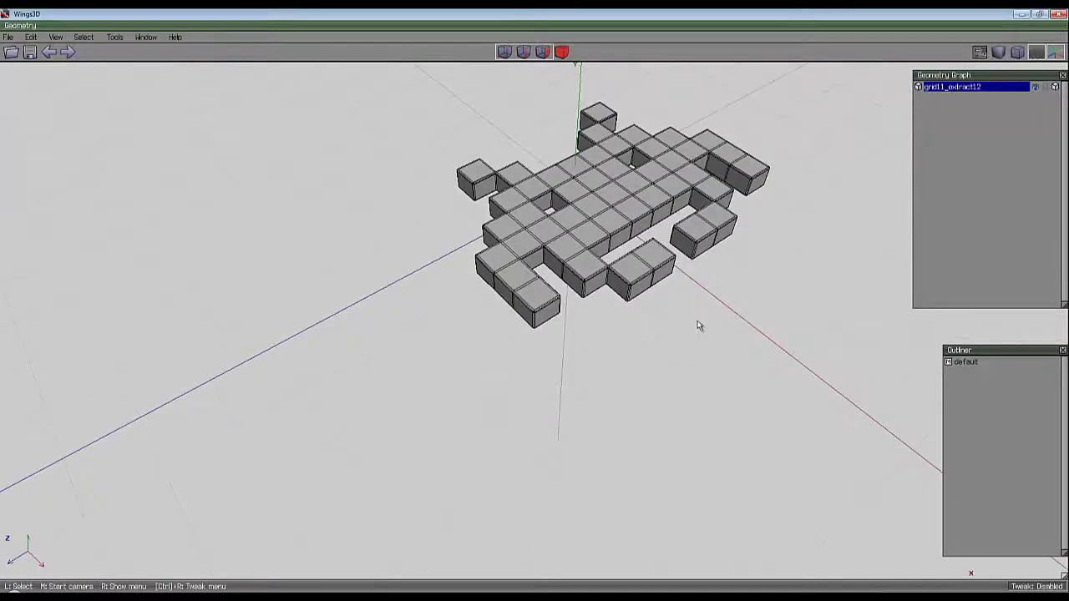